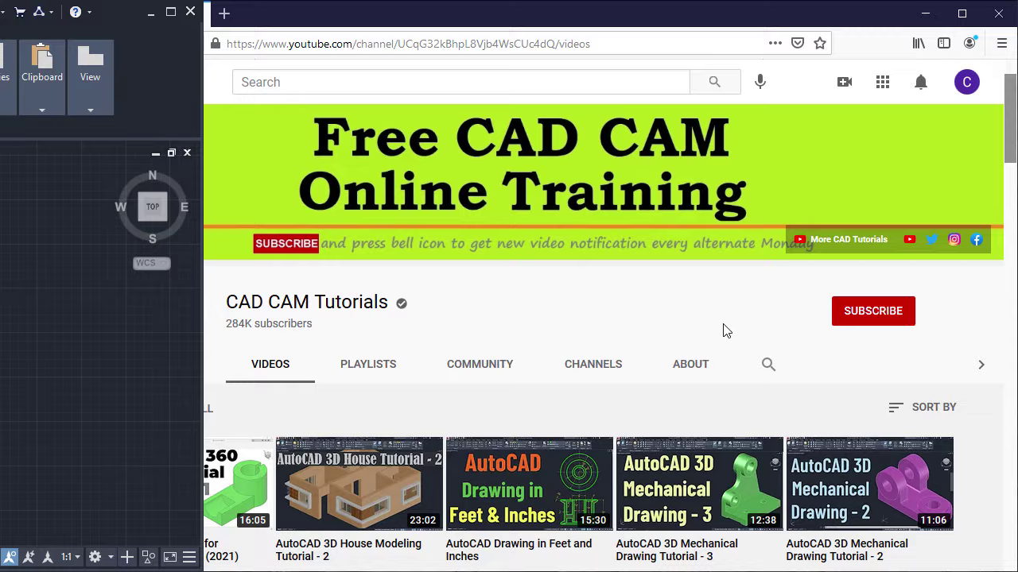
Look through the CAD CAM Tutorials channel's uploads, subscribe to the channel and choose its bell notification option
scroll(723, 329, "down", 4)
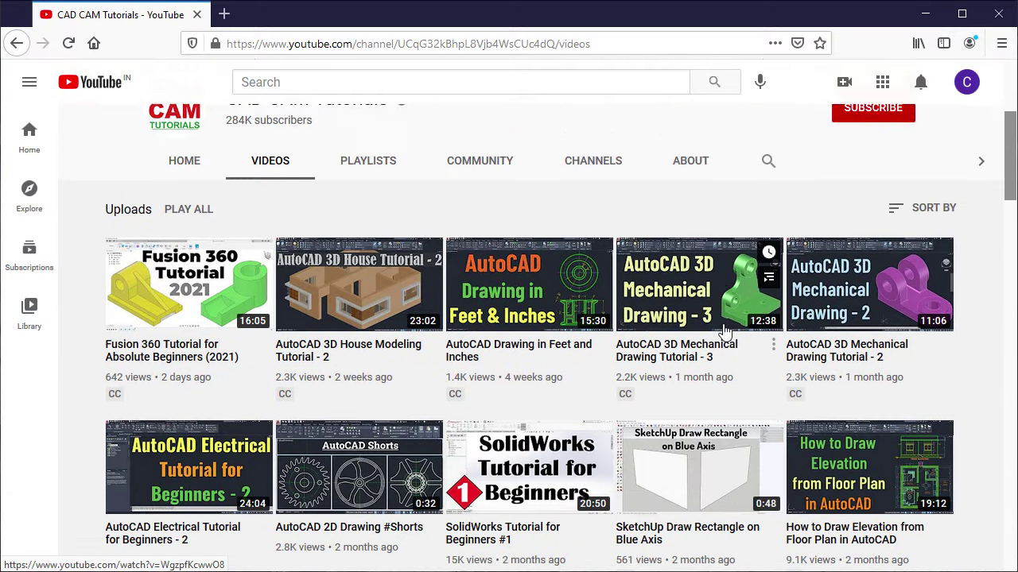
scroll(722, 329, "down", 4)
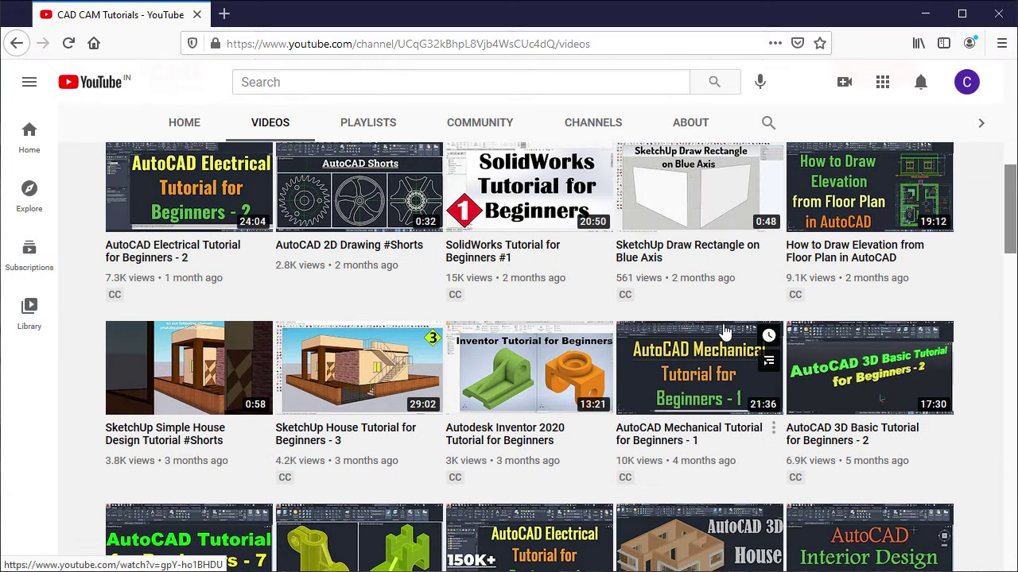
scroll(724, 331, "down", 3)
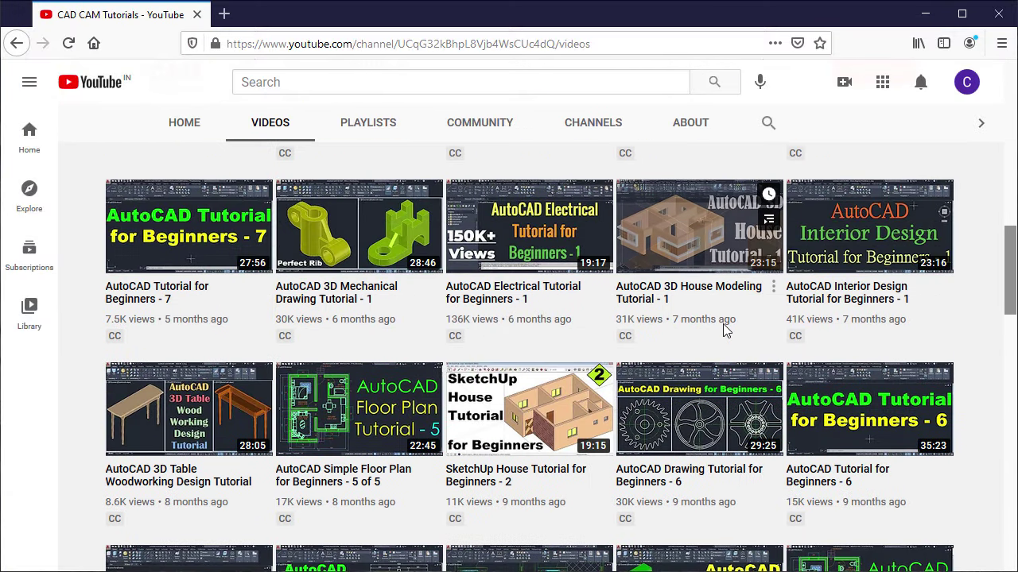
scroll(724, 330, "down", 2)
scroll(724, 331, "up", 5)
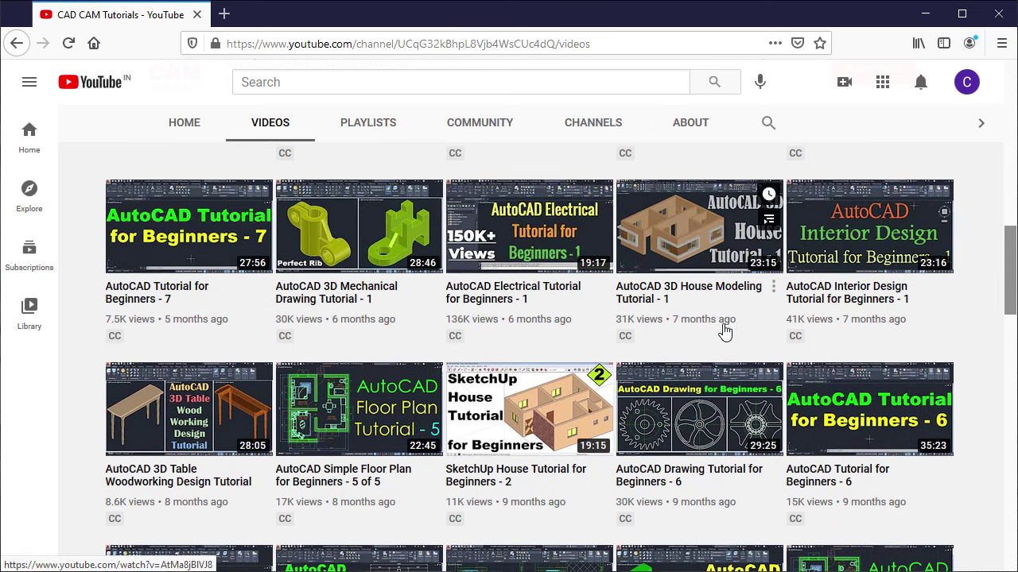
scroll(724, 330, "up", 6)
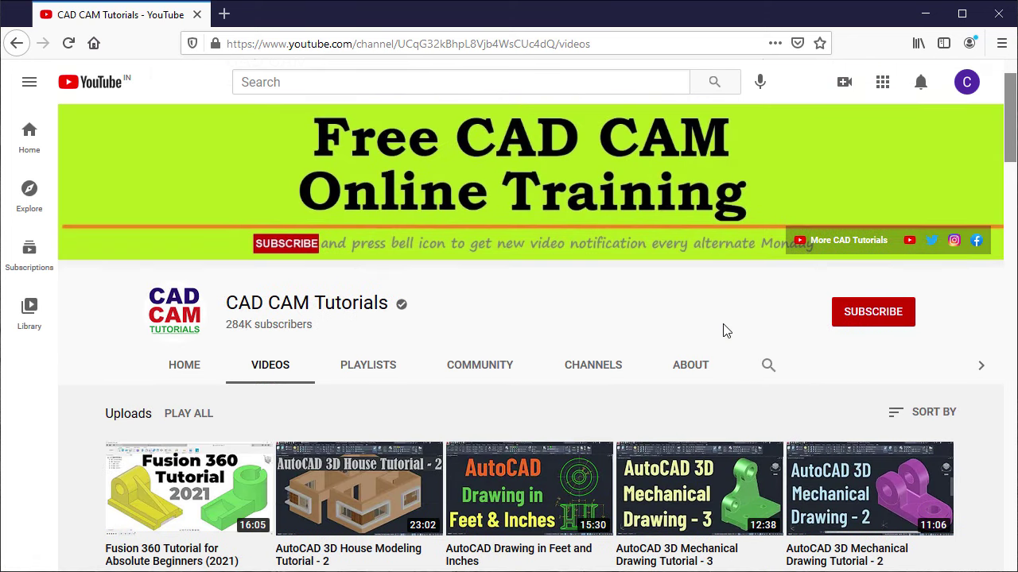
left_click(862, 318)
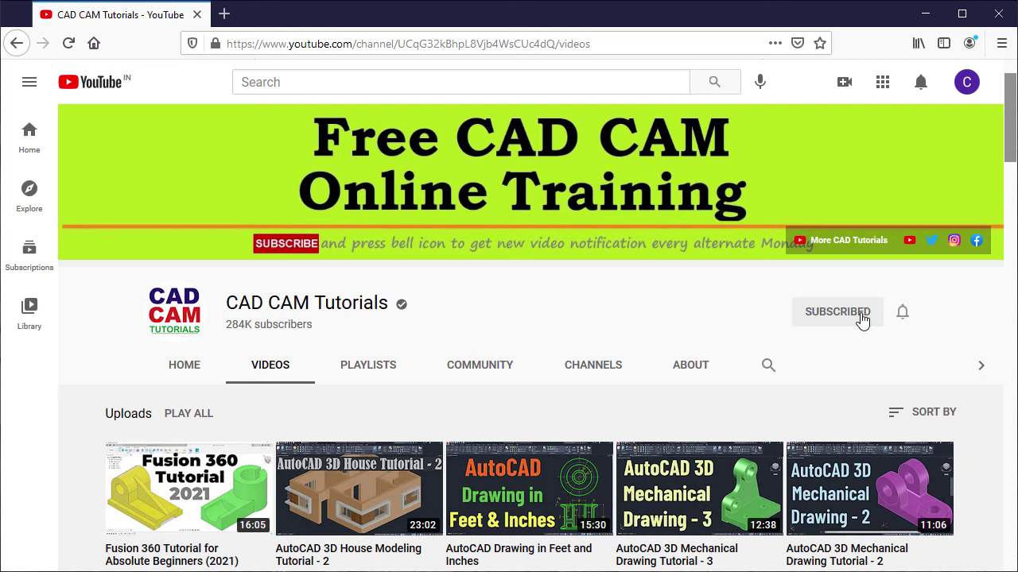
left_click(904, 313)
left_click(831, 354)
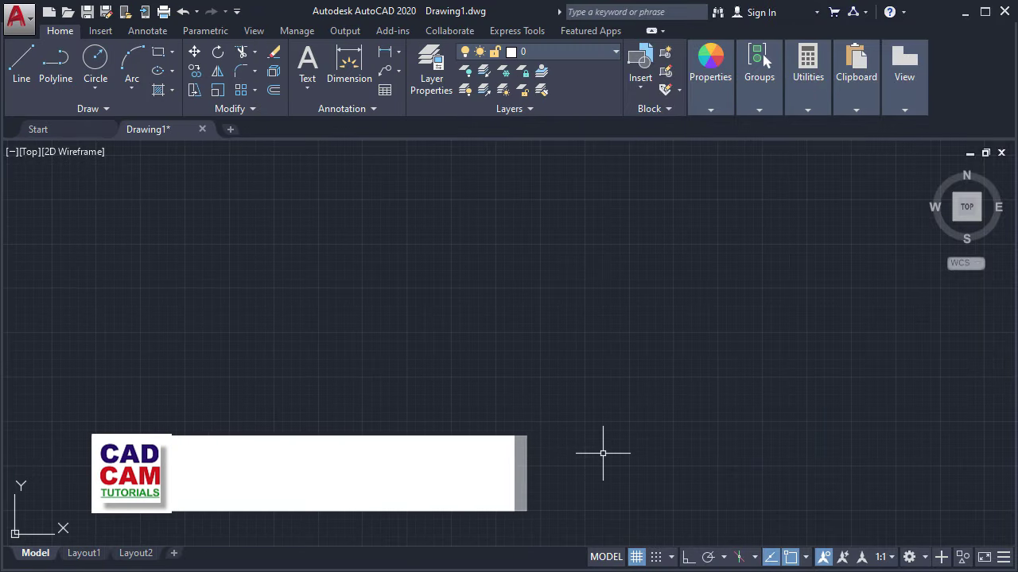
In AutoCAD, turn on isometric drafting mode and toggle the grid display off and back on
left_click(741, 559)
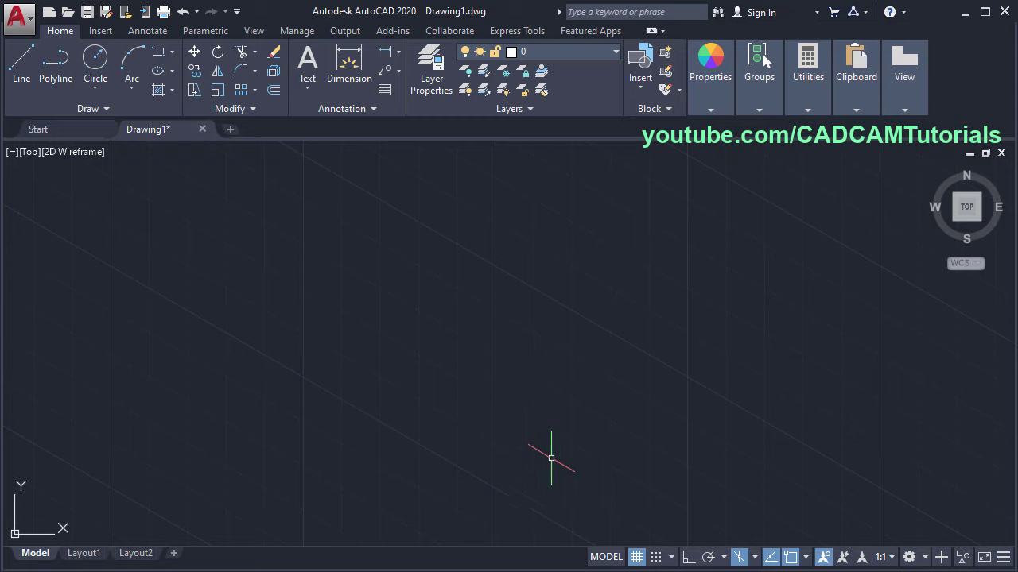
left_click(636, 557)
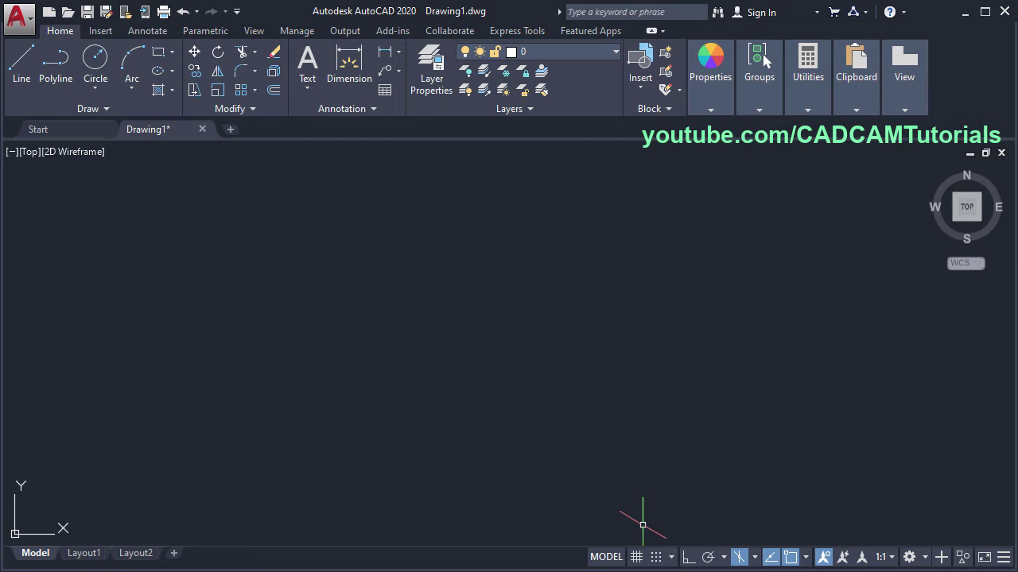
left_click(636, 558)
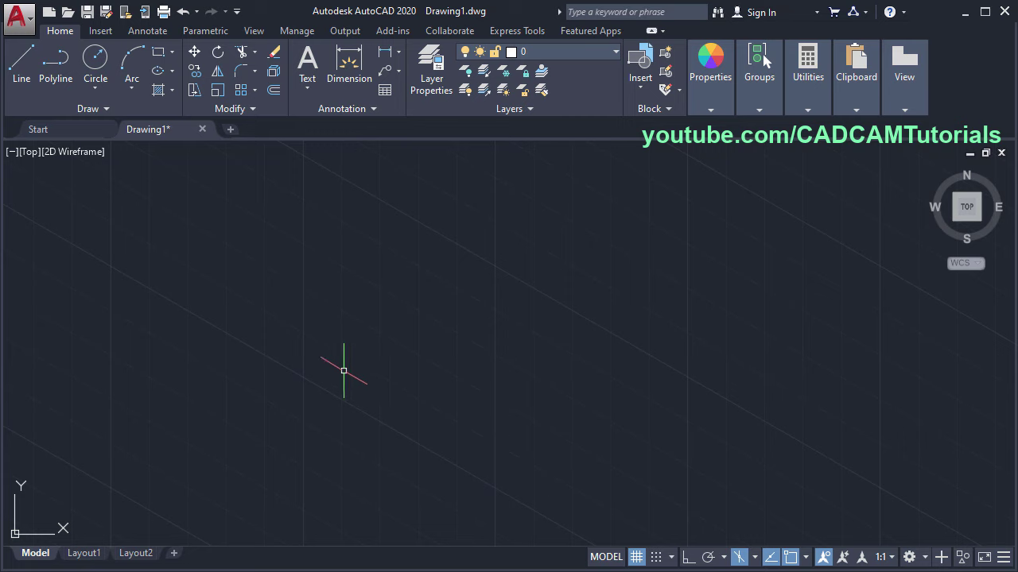
Start a line in the lower middle of the drawing with Ortho mode on and draw it 1000 units at 150°
left_click(20, 82)
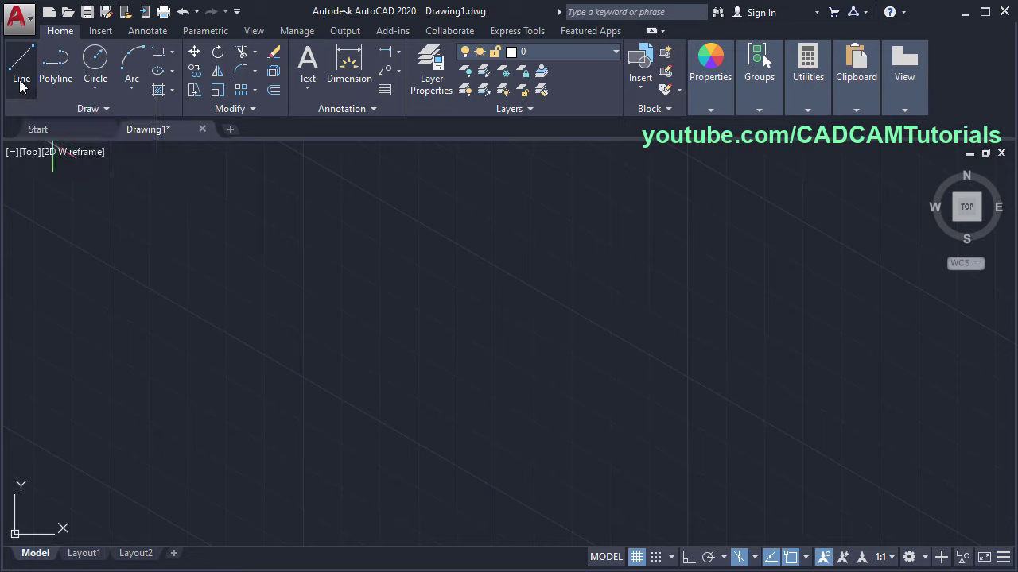
left_click(514, 477)
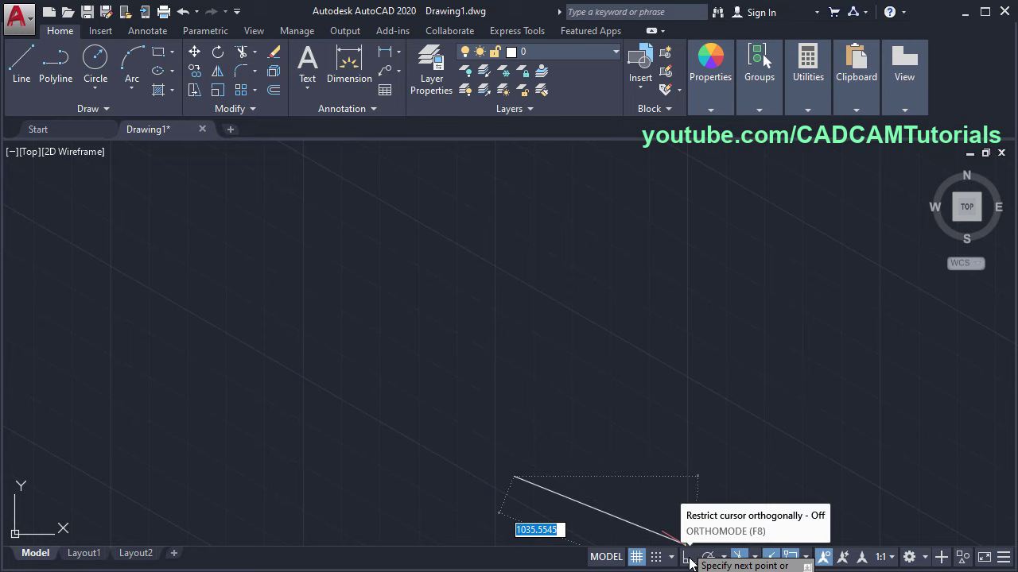
left_click(688, 560)
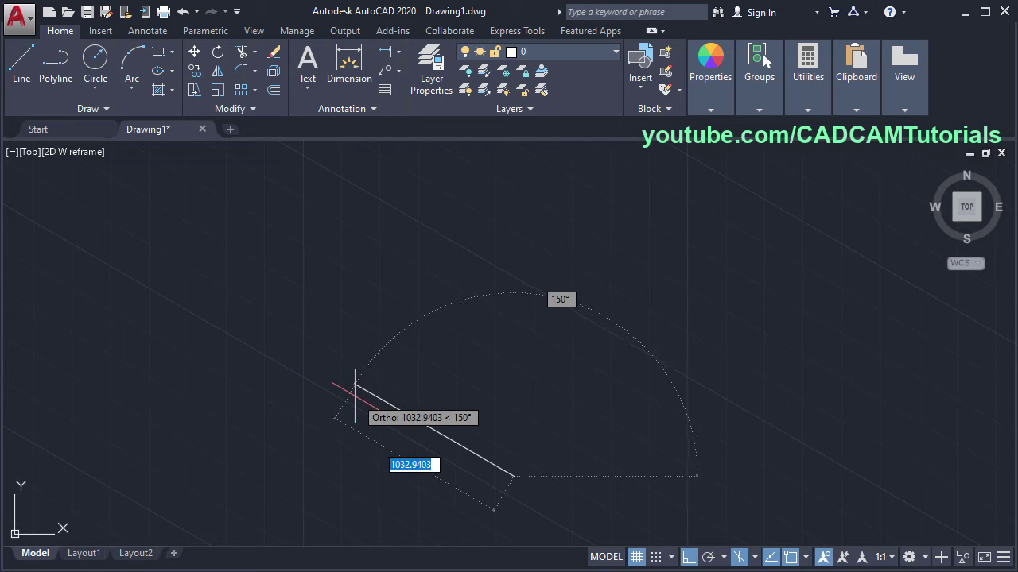
type("1000")
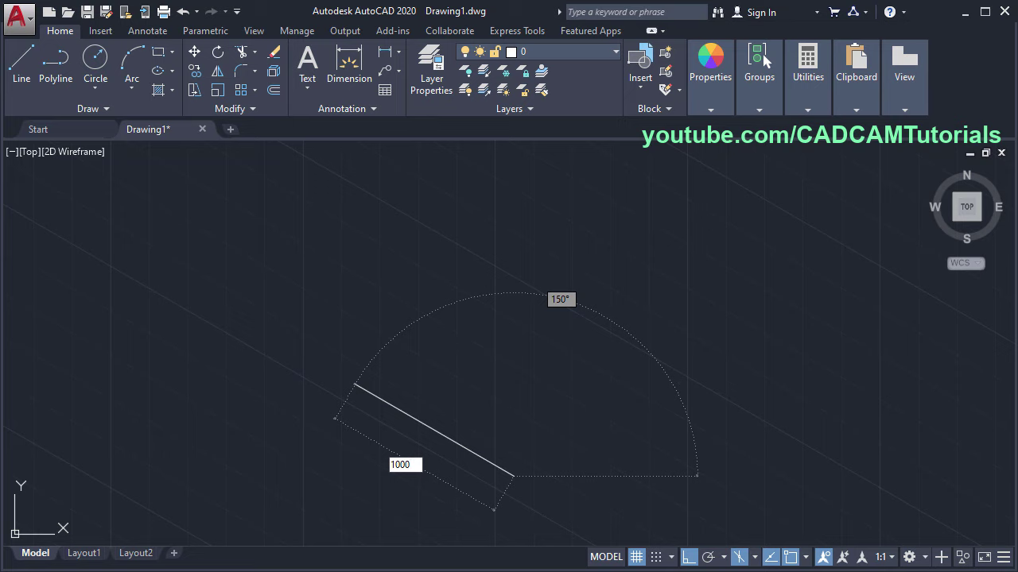
key("Return")
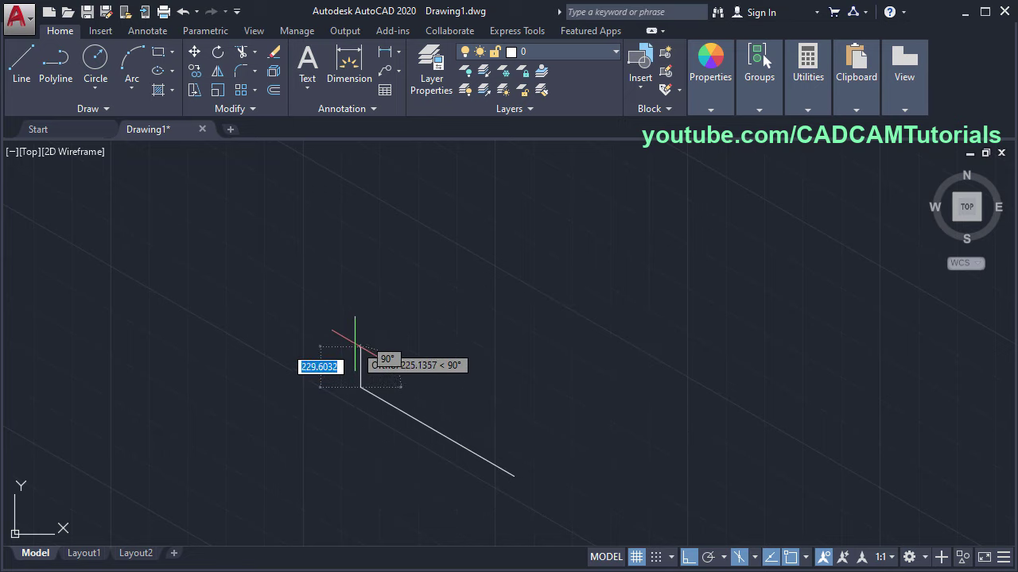
Complete the left face with a 250-unit vertical edge, a parallel 1000-unit top edge and a closing edge to the start point
type("250")
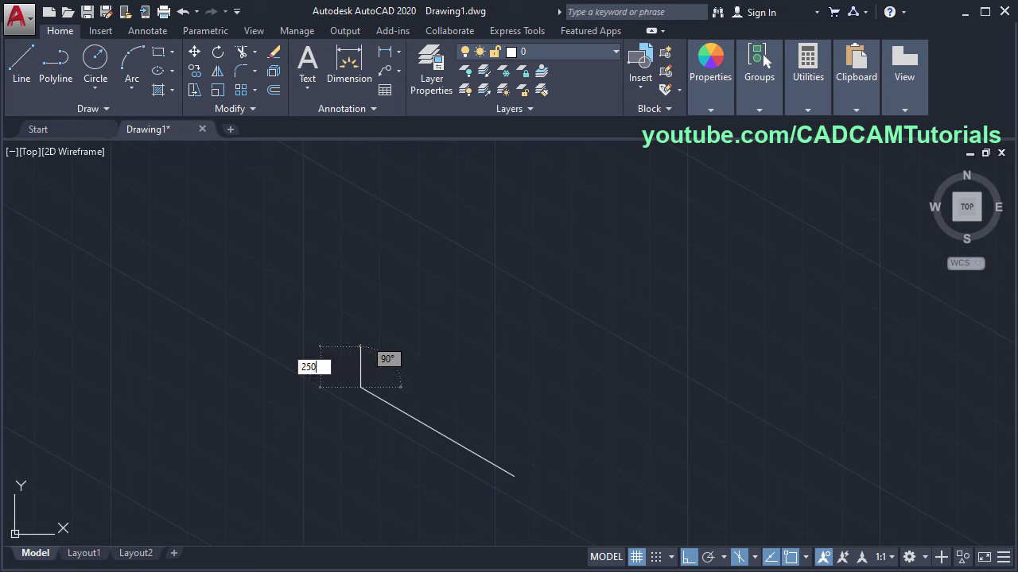
key("Return")
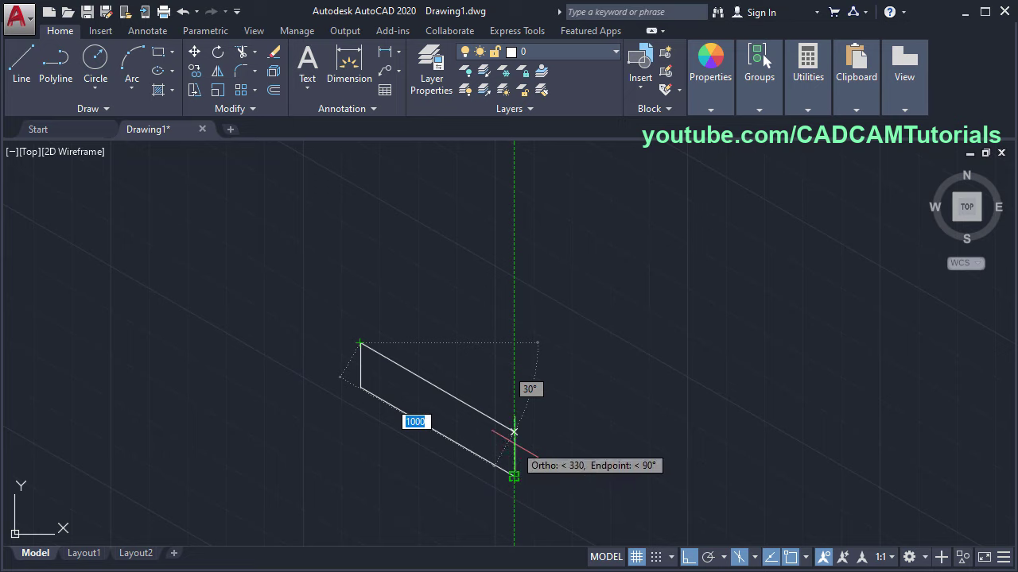
left_click(514, 432)
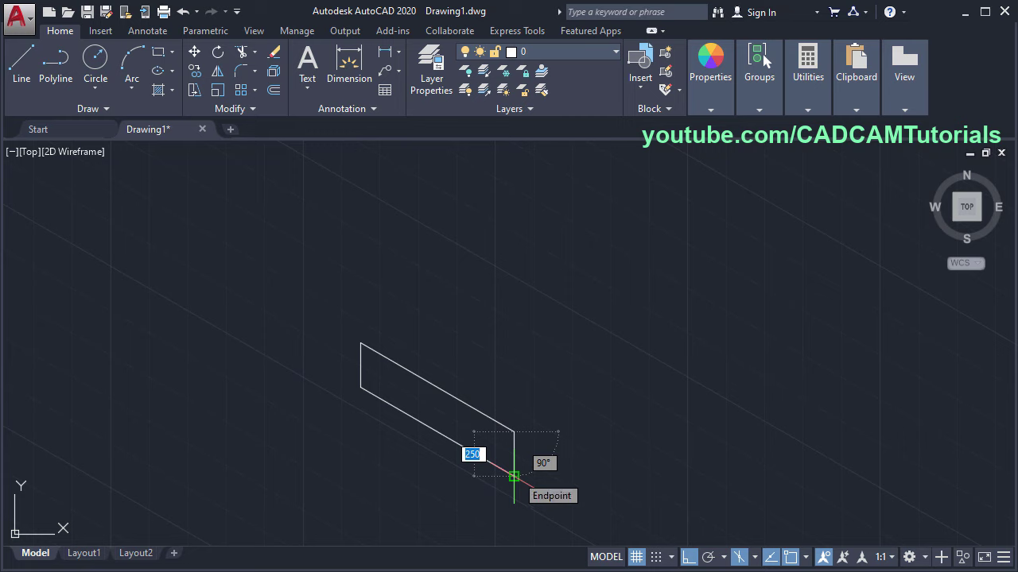
left_click(513, 476)
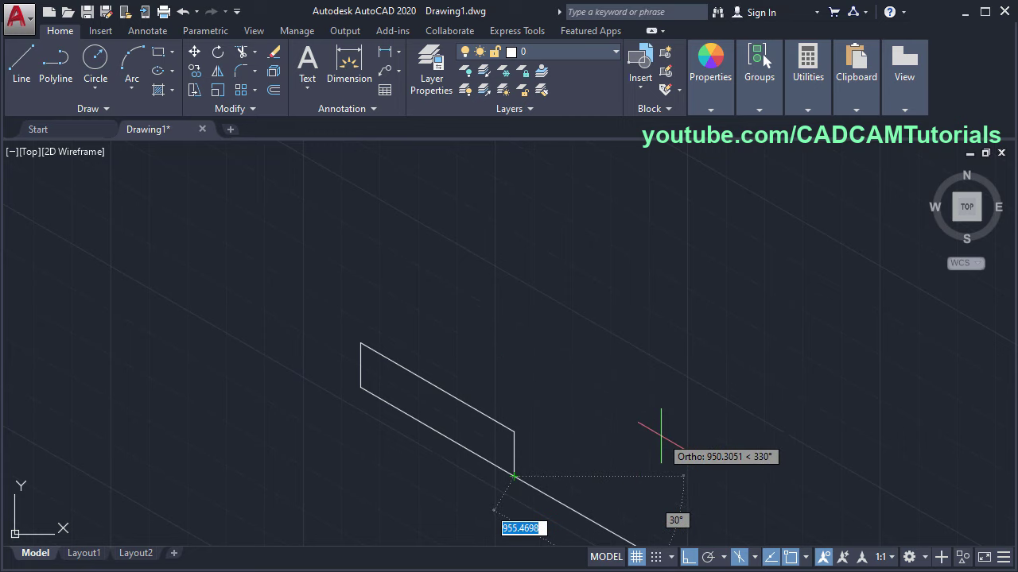
Switch the active drafting plane to isoplane Right
left_click(755, 557)
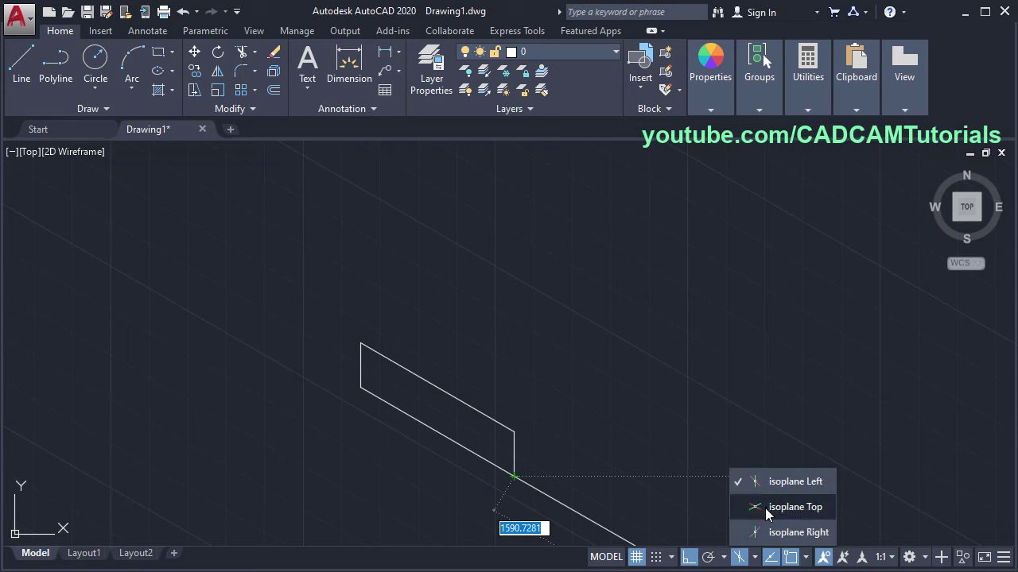
left_click(797, 534)
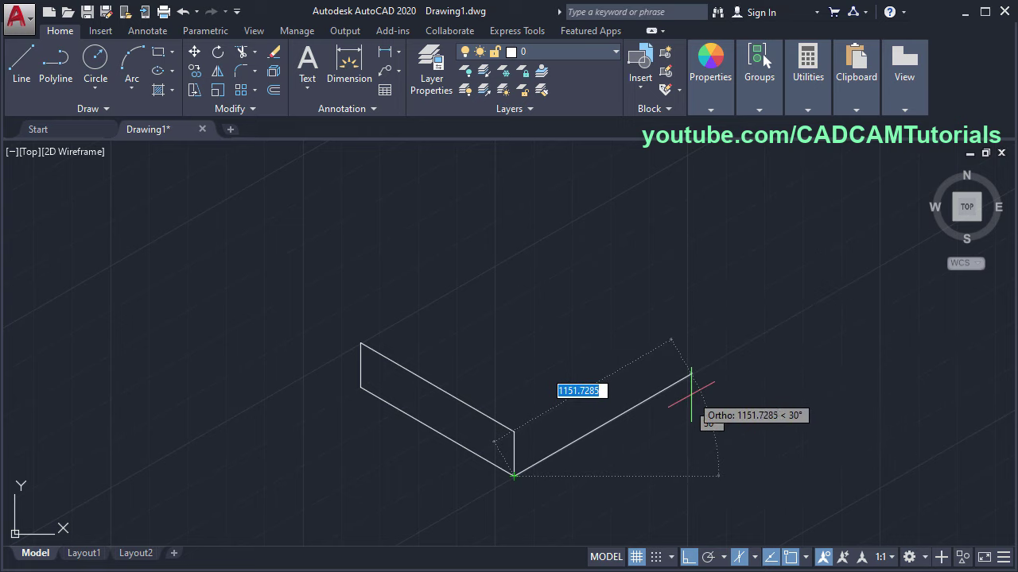
Cycle the active isoplane through Left, Top and Right twice, ending on isoplane Right
key("F5")
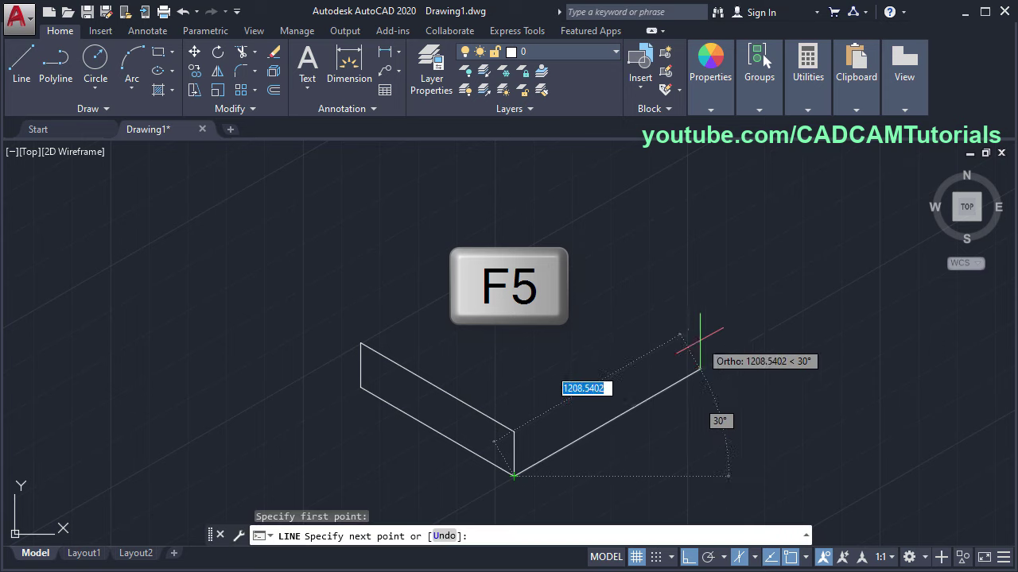
key("F5")
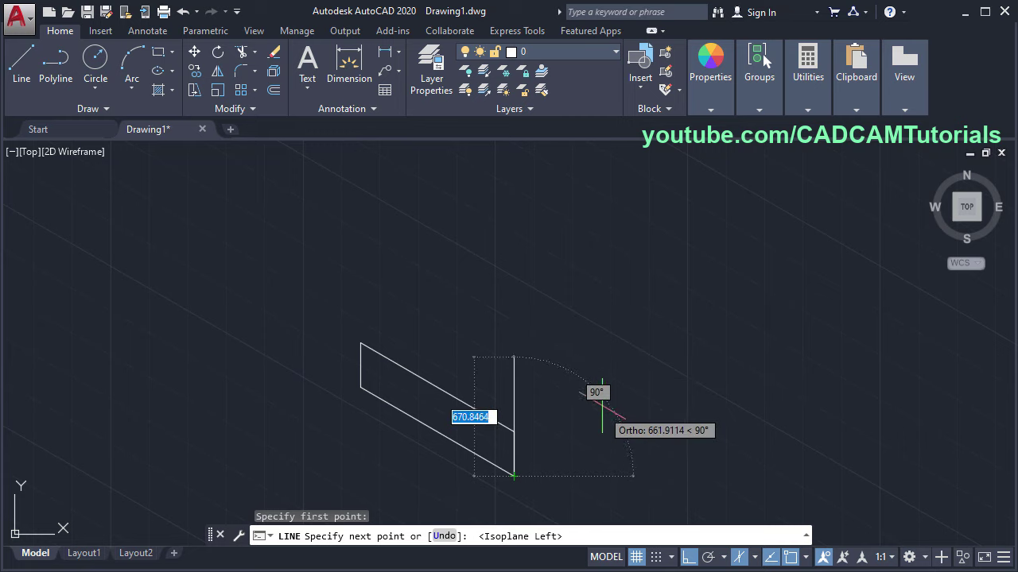
key("F5")
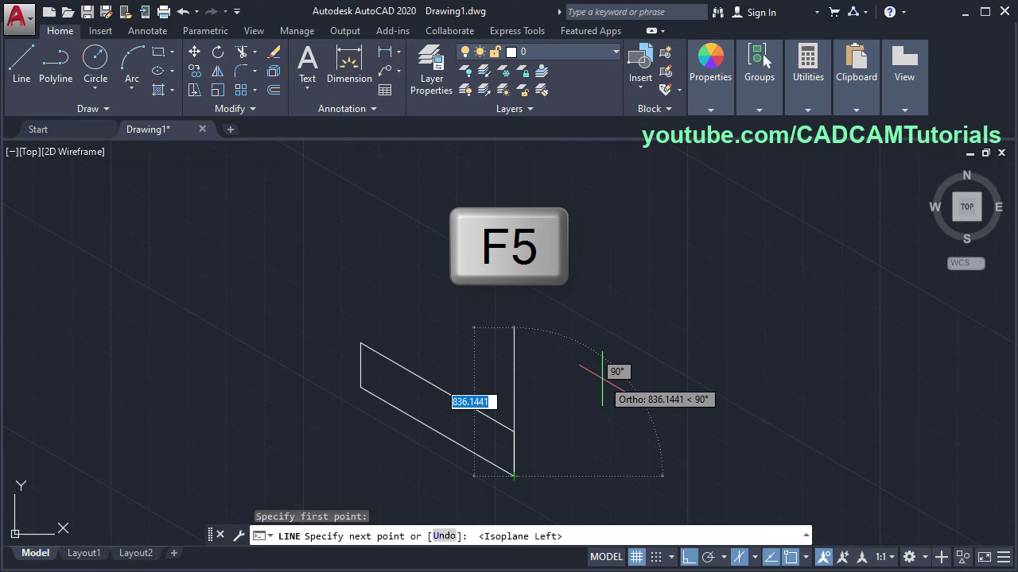
key("F5")
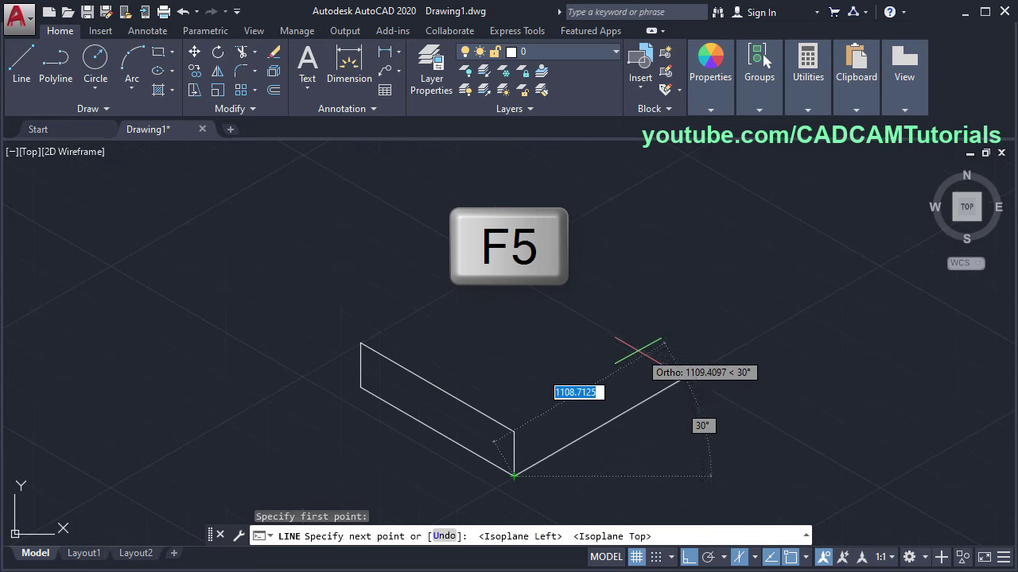
key("F5")
key("F5")
key("F5")
key("F5")
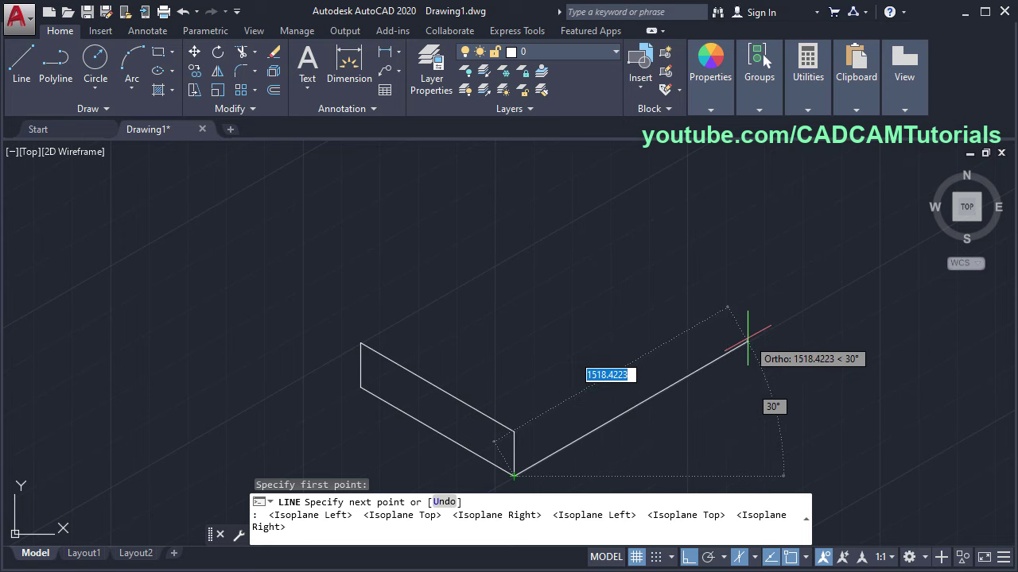
Draw a 1500-unit line at 30° from the left face's lower front corner
type("1500")
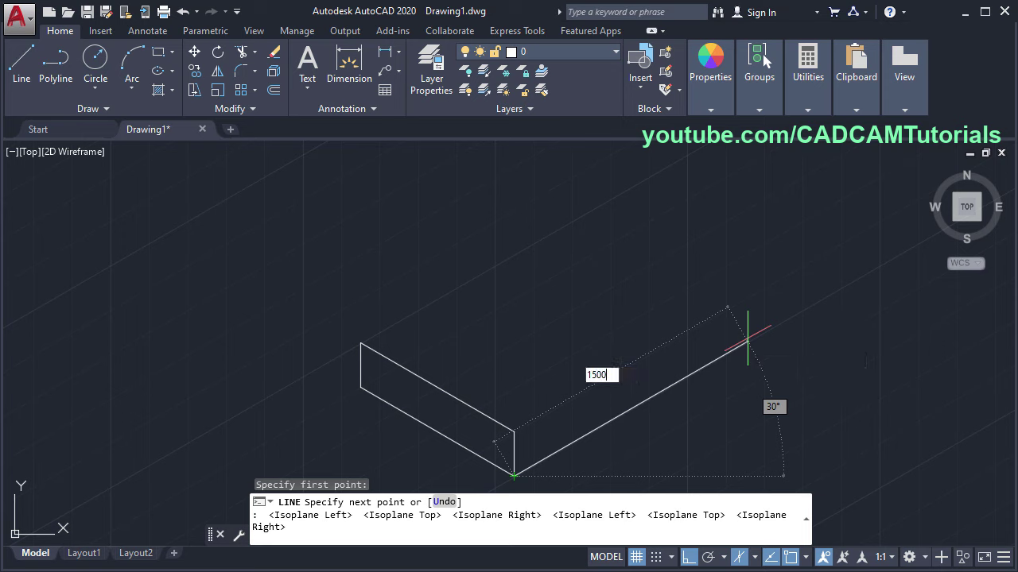
key("Return")
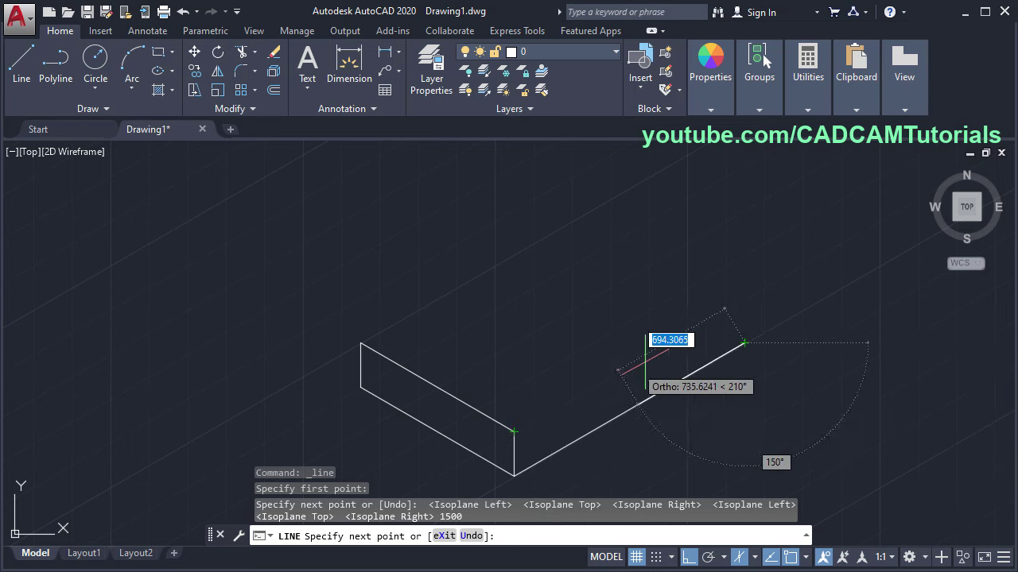
In the polar tracking settings, set object snap tracking to track using all polar angle settings
key("Tab")
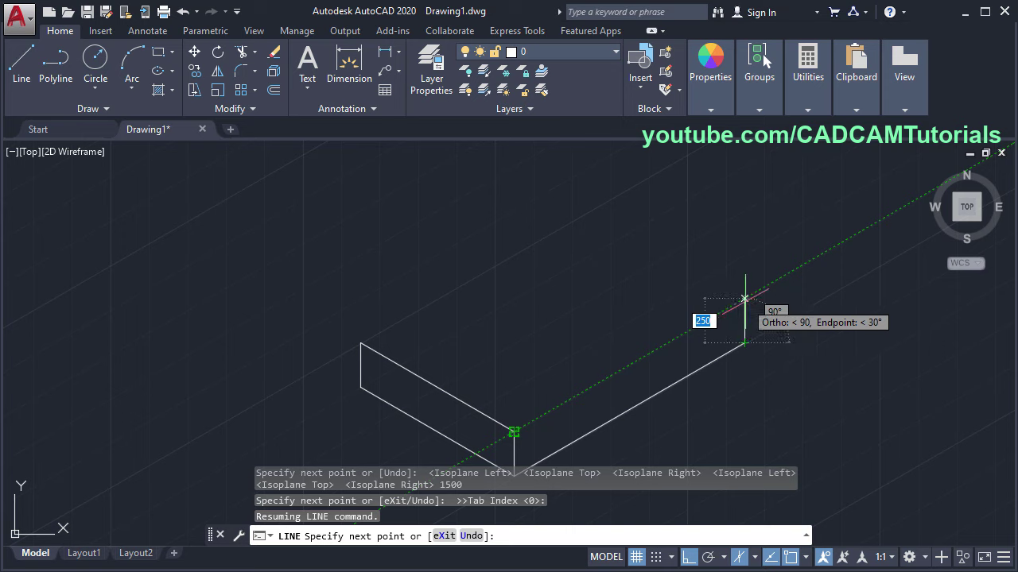
right_click(710, 561)
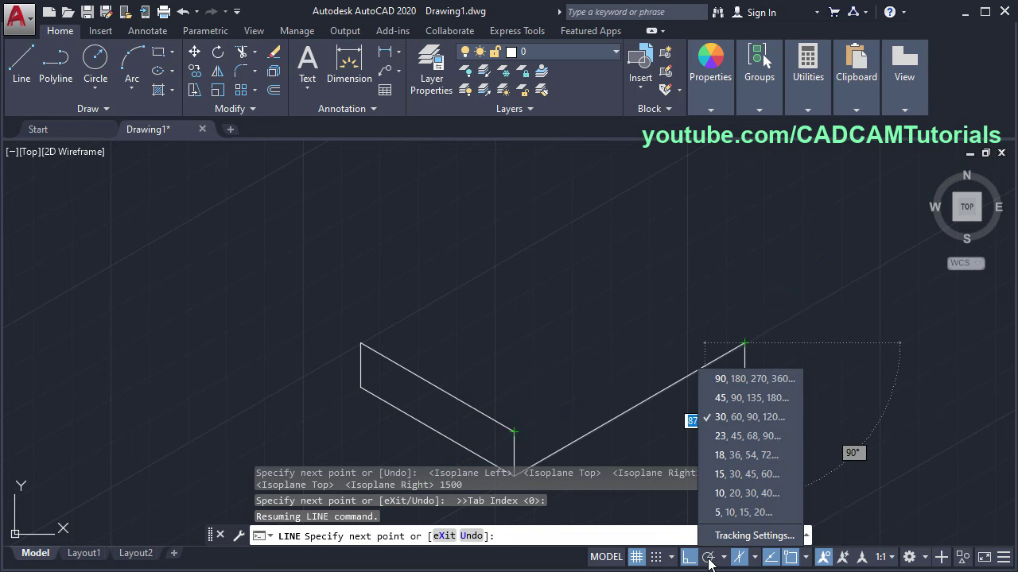
left_click(760, 537)
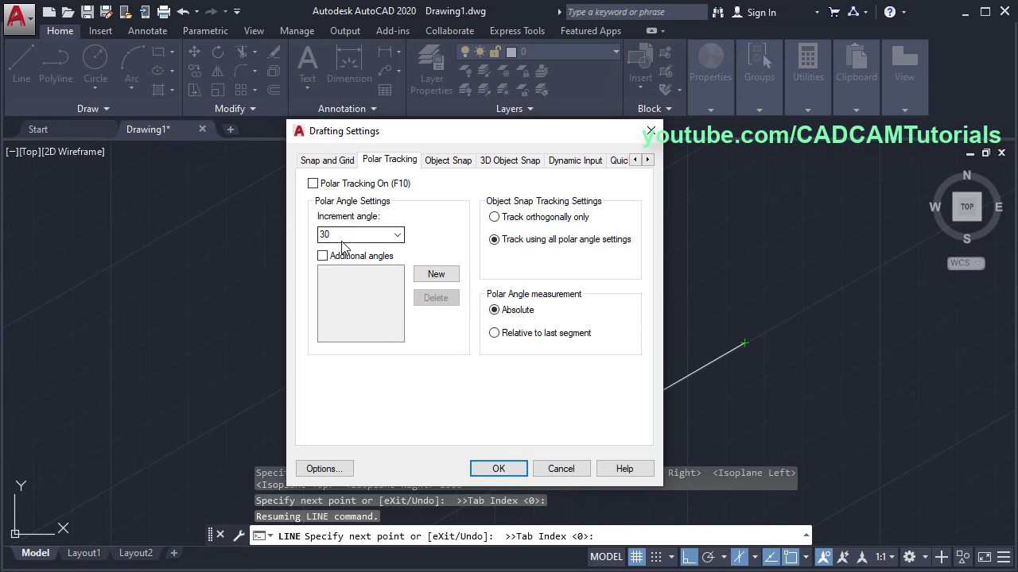
left_click(494, 218)
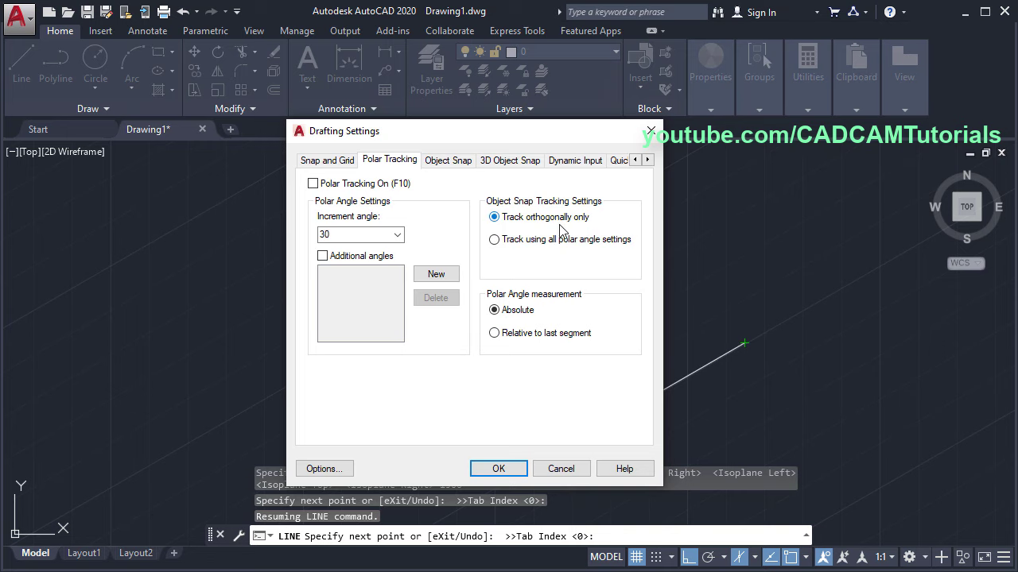
left_click(499, 242)
left_click(499, 469)
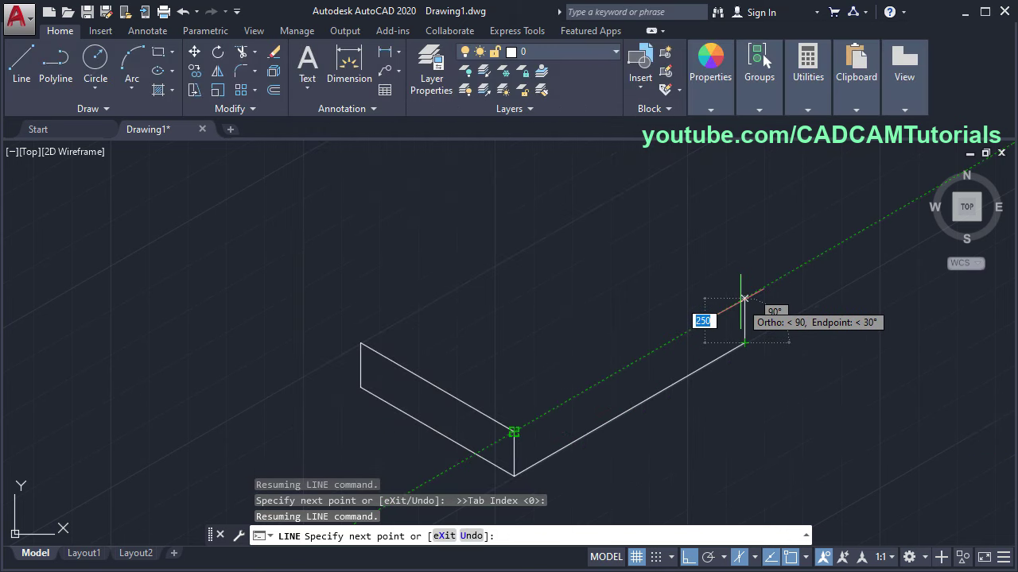
Complete the right face with a 250-unit vertical edge and a parallel top edge back to the shared upper corner, and end the line
left_click(743, 298)
left_click(514, 432)
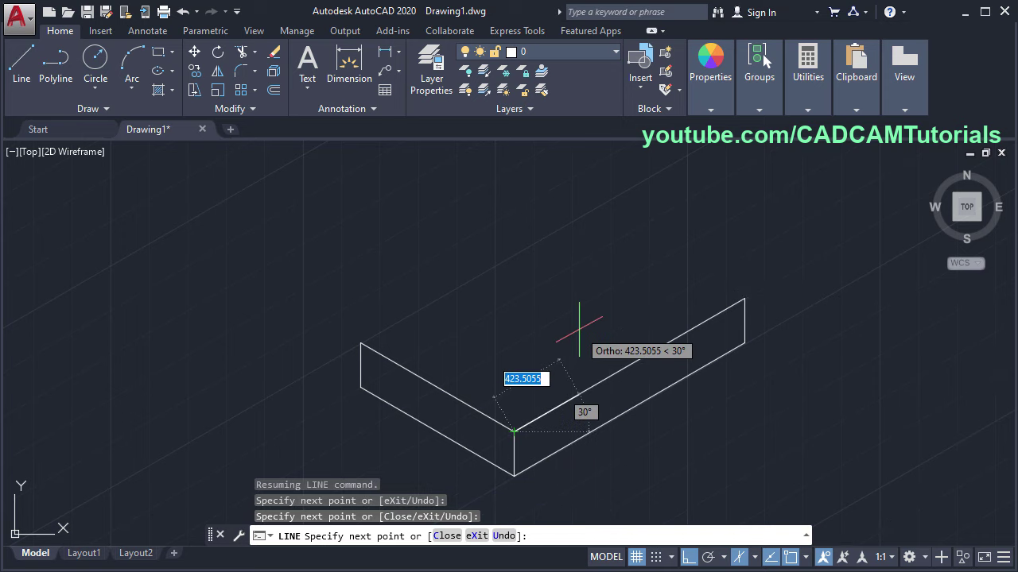
key("Return")
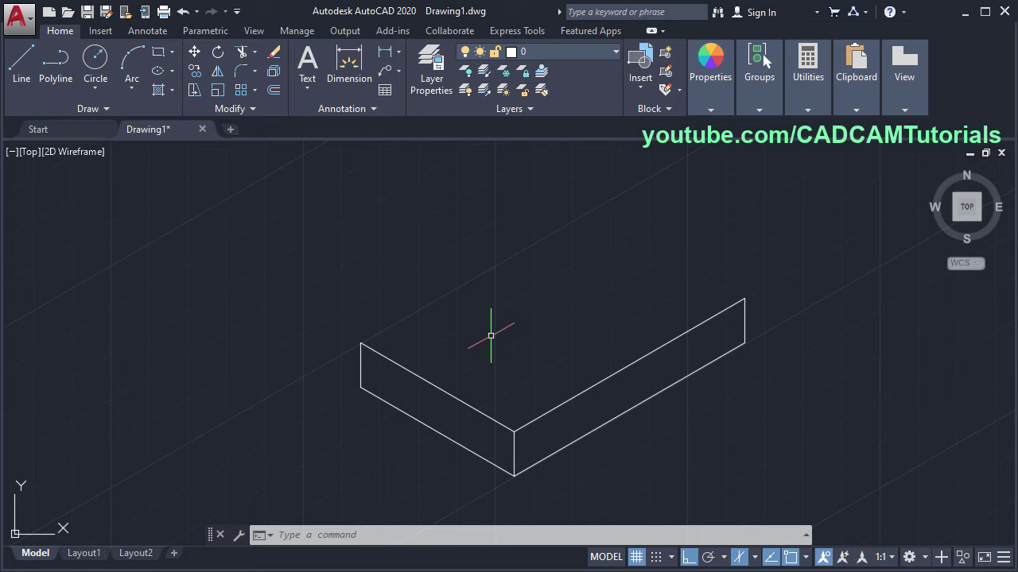
Draw the top face's two back edges from the left face's upper outer corner to the right face's upper outer corner, parallel to the front edges
key("Return")
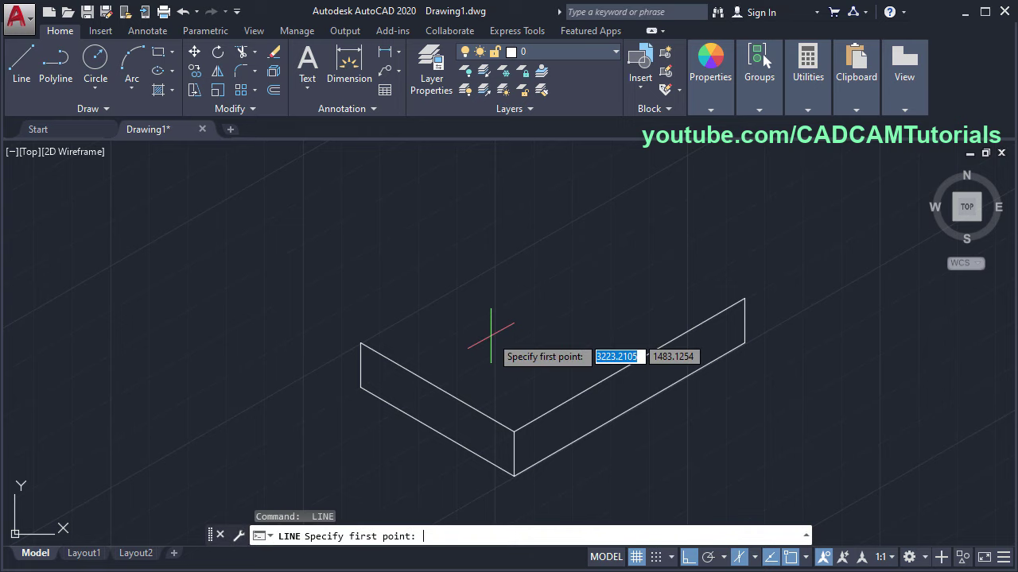
left_click(361, 343)
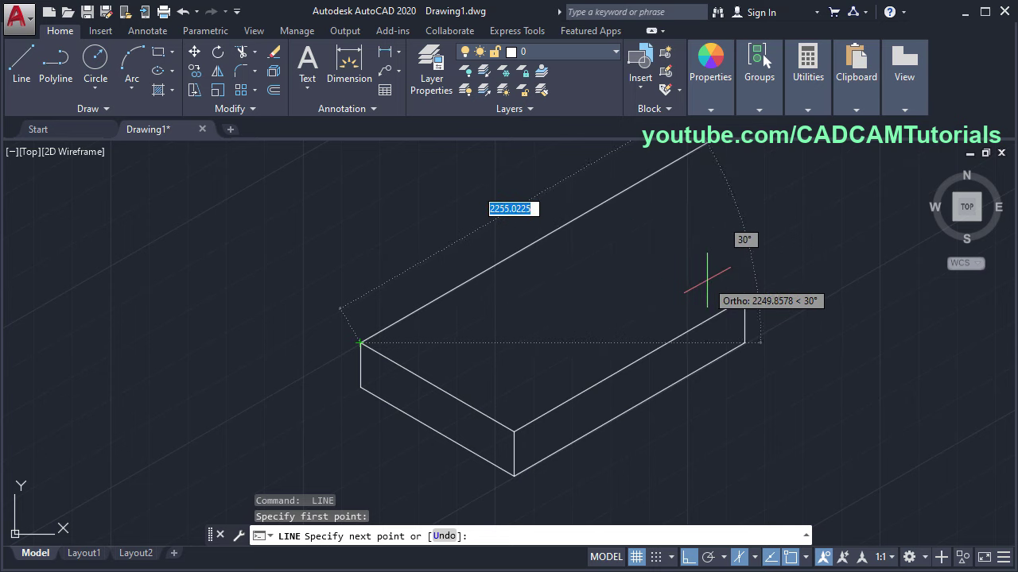
mouse_move(744, 298)
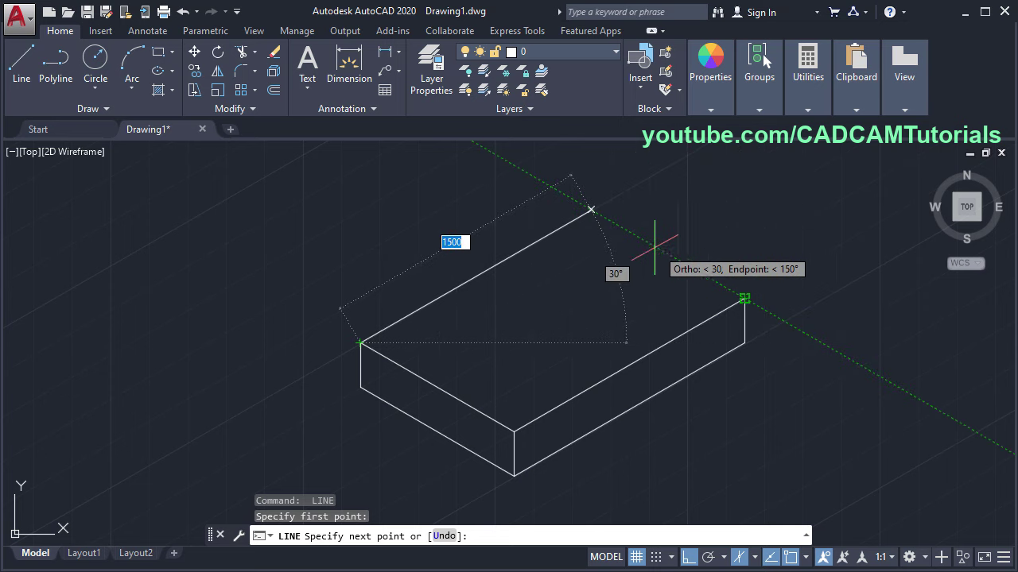
left_click(591, 210)
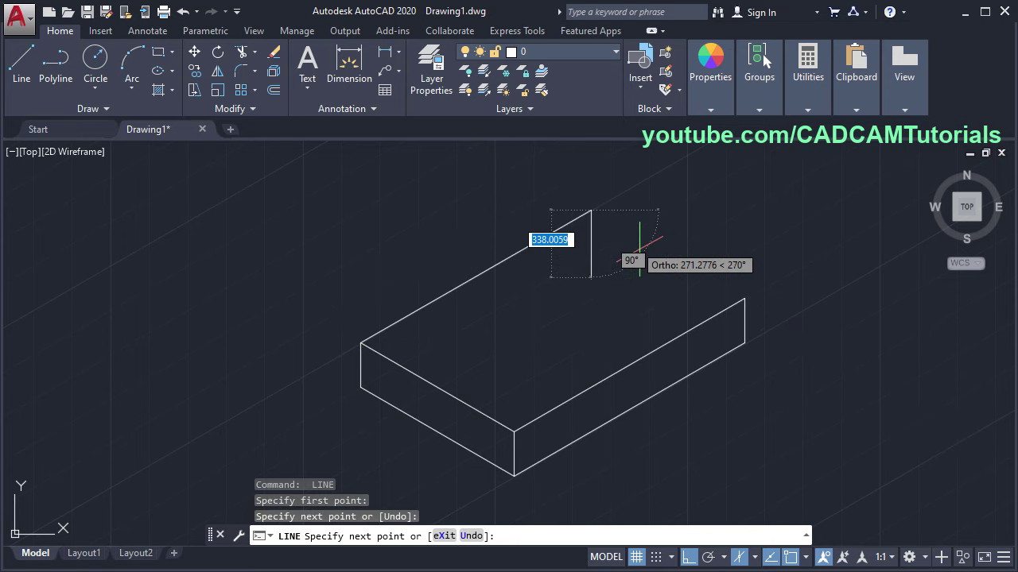
left_click(744, 298)
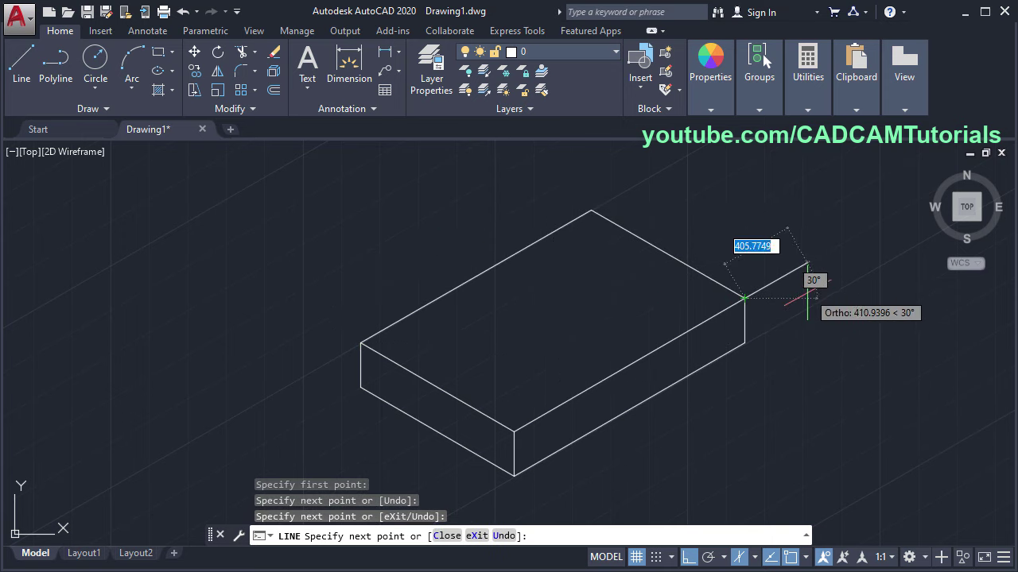
key("Return")
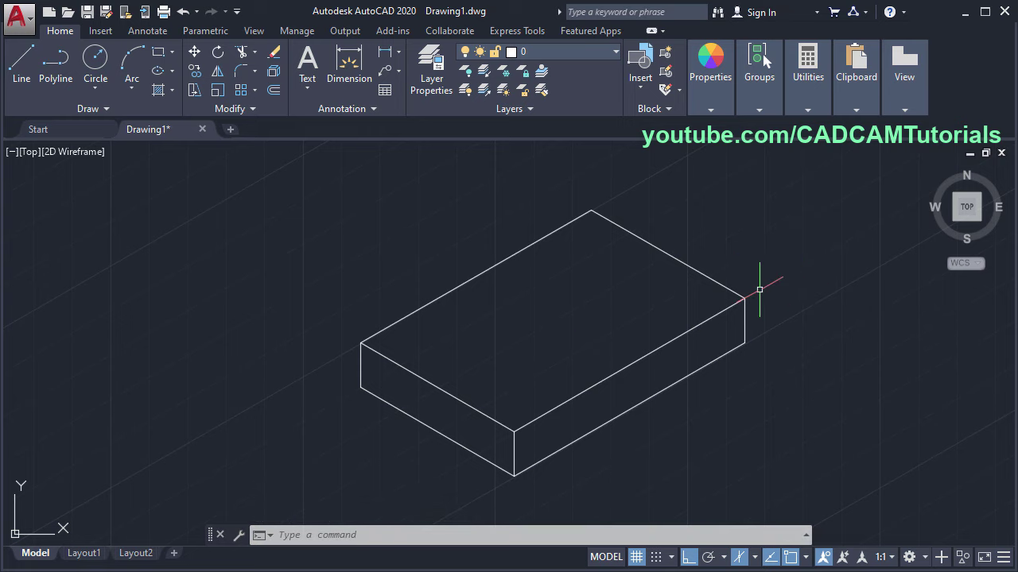
Copy the block's front vertical edge along the right face at 30°, at distances of 700 and 1000
scroll(549, 477, "up", 2)
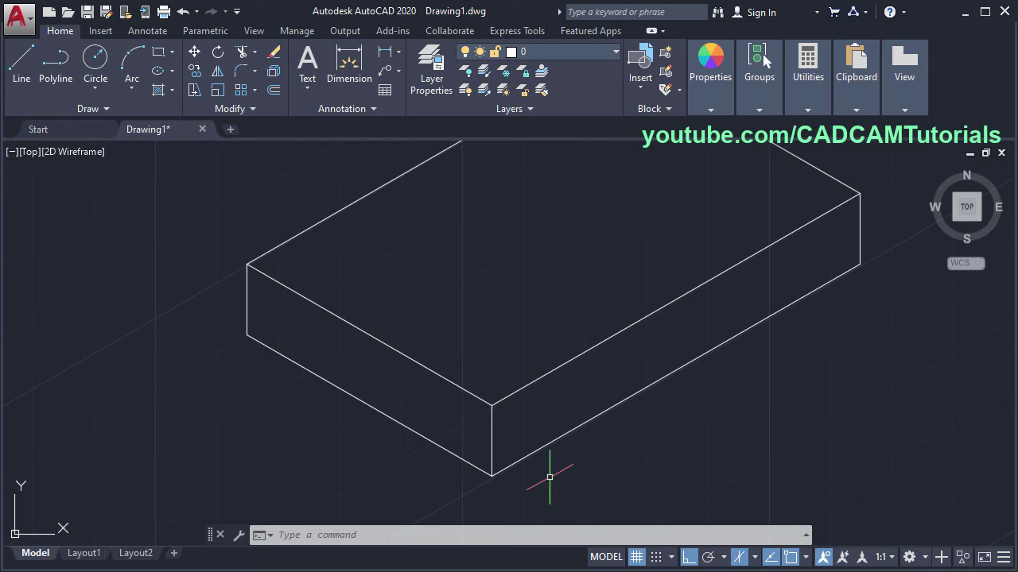
middle_click_drag(567, 472, 567, 492)
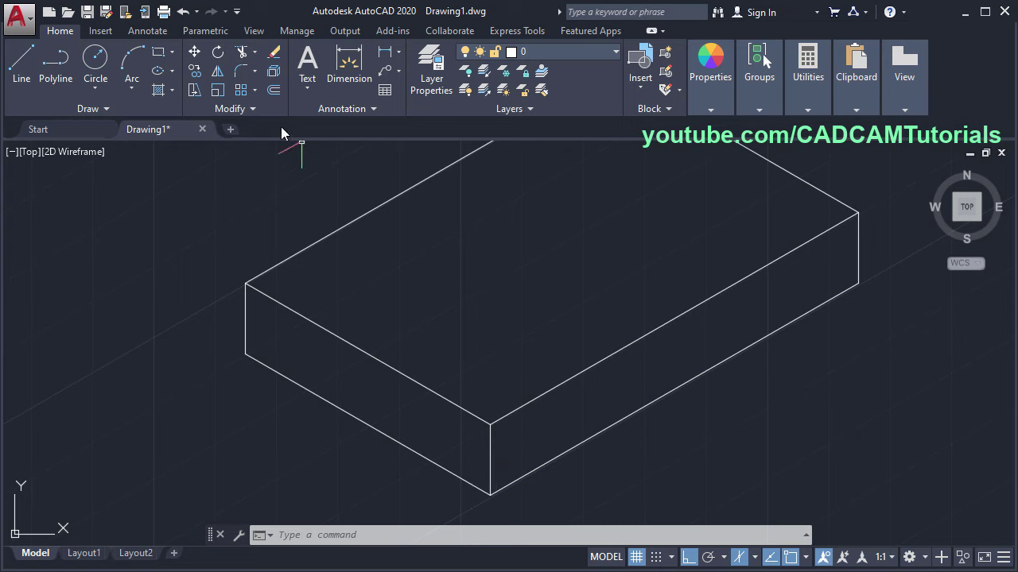
left_click(194, 71)
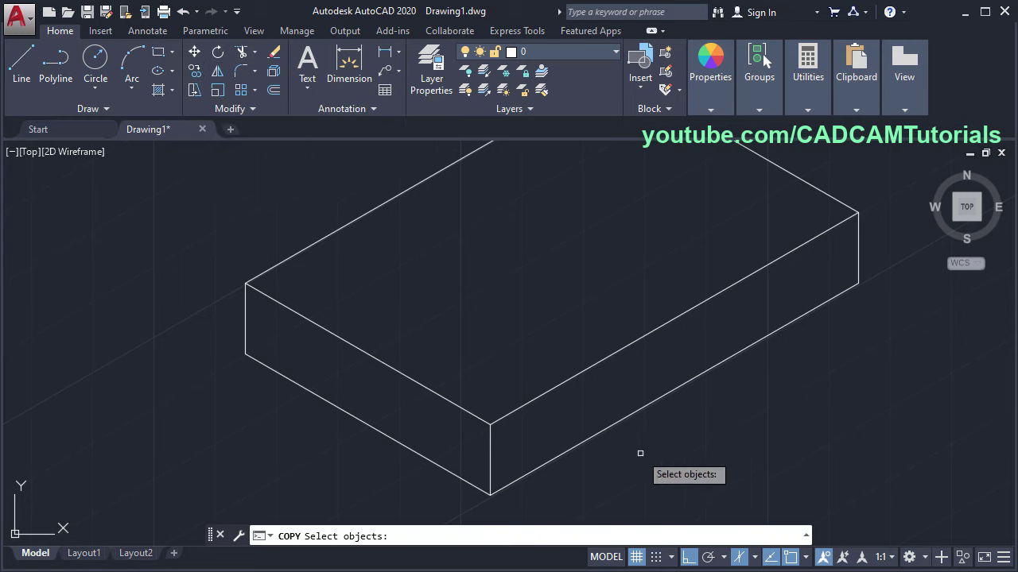
left_click(490, 460)
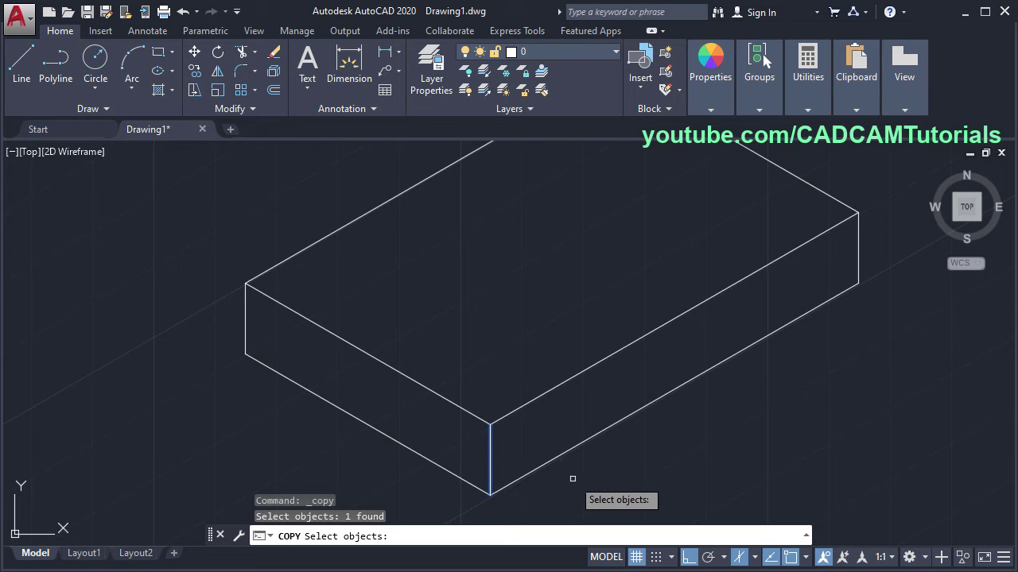
key("Return")
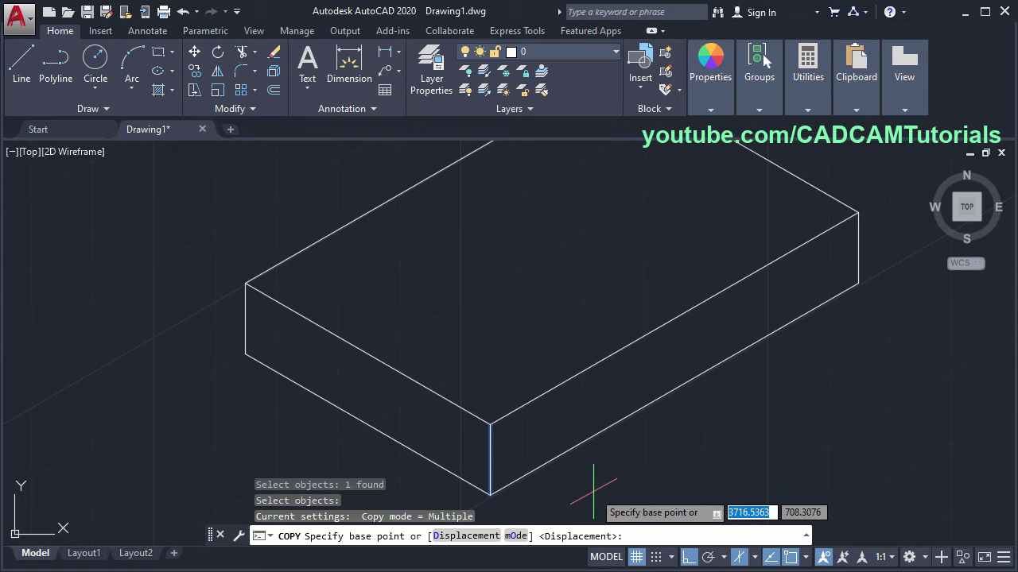
left_click(593, 489)
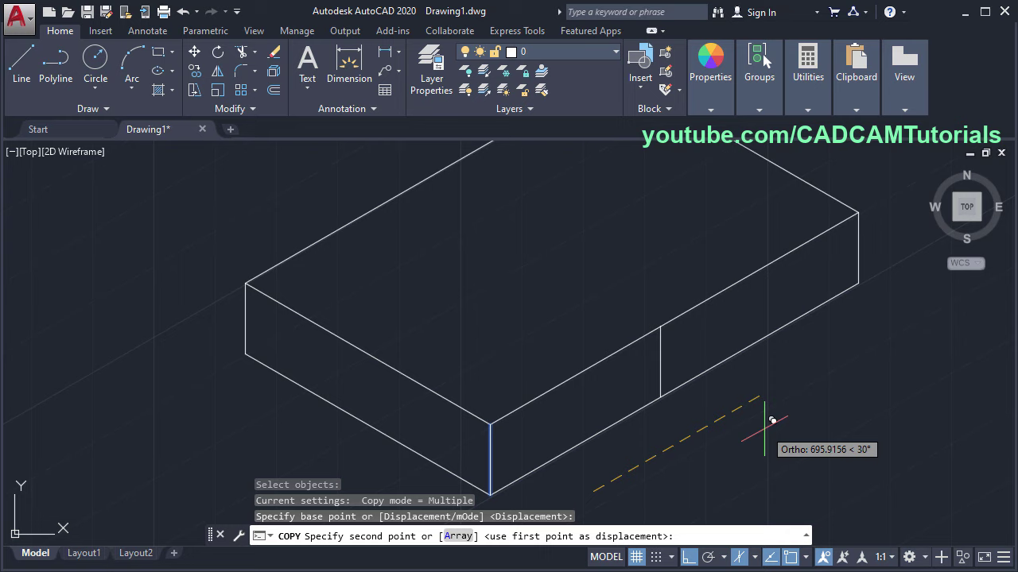
type("700")
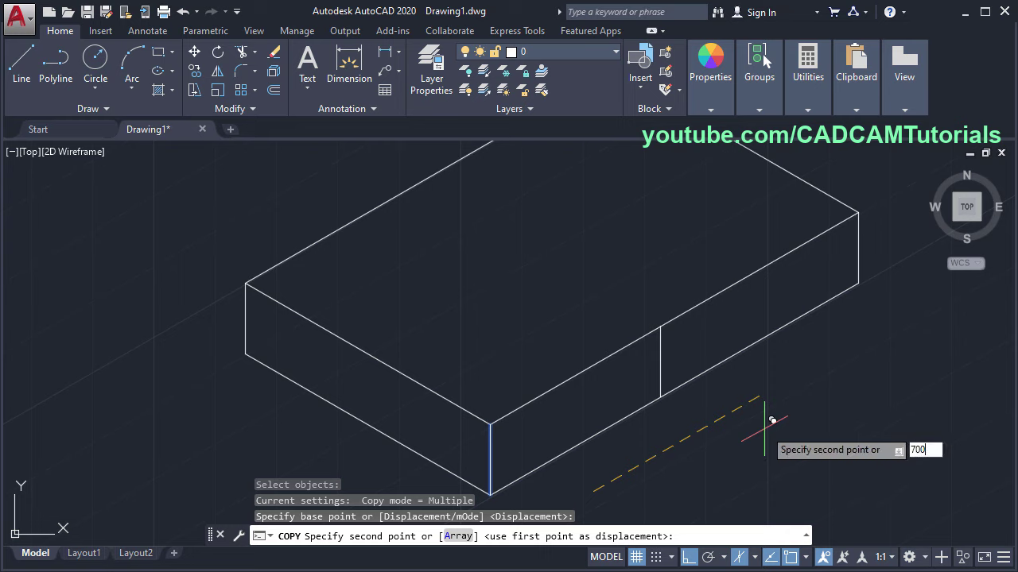
key("Return")
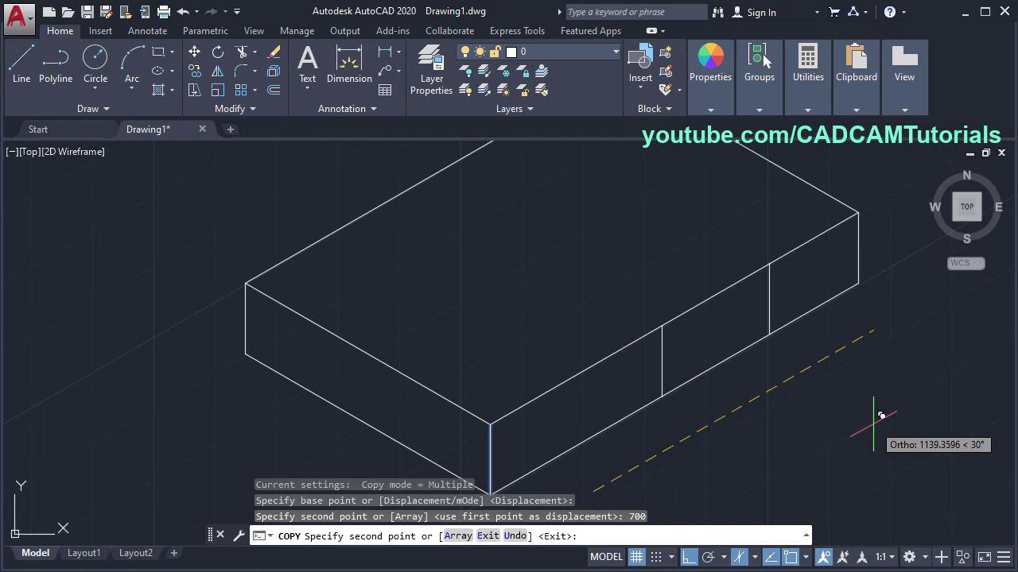
type("1000")
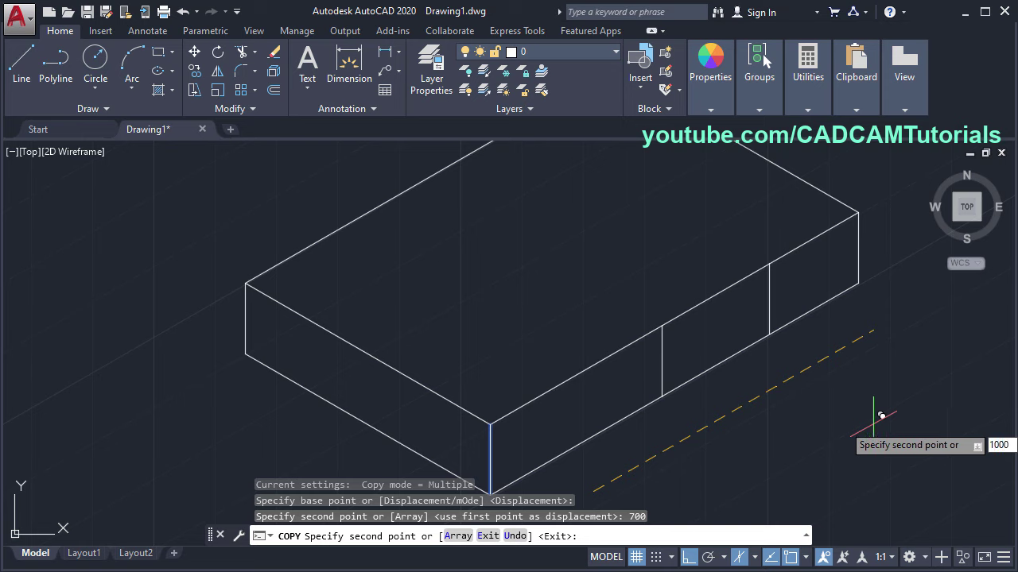
key("Return")
key("Escape")
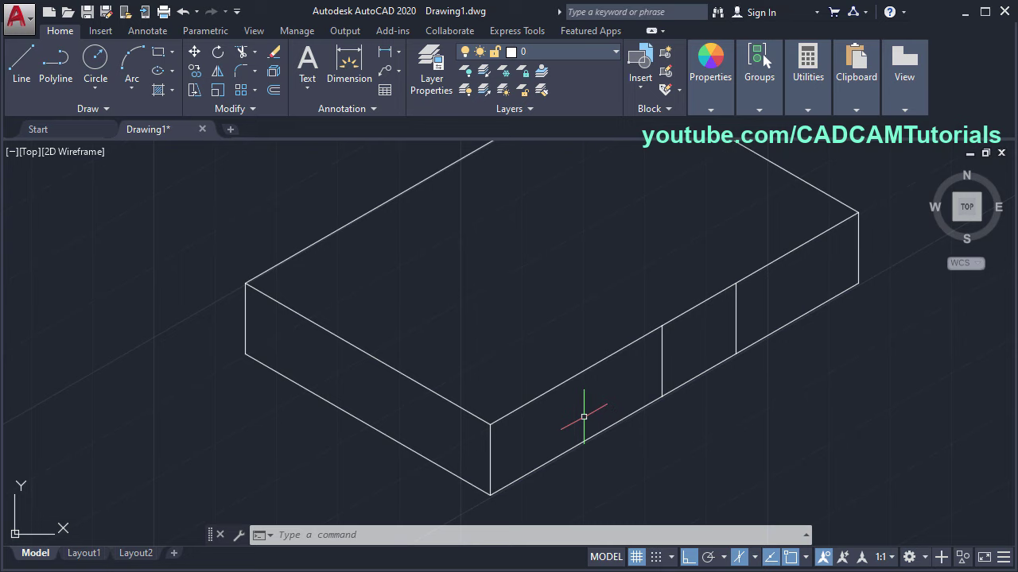
Draw an isocircle on isoplane Top, centred on the top face and reaching the midpoint of its long front edge
scroll(582, 414, "down", 2)
middle_click_drag(577, 367, 578, 402)
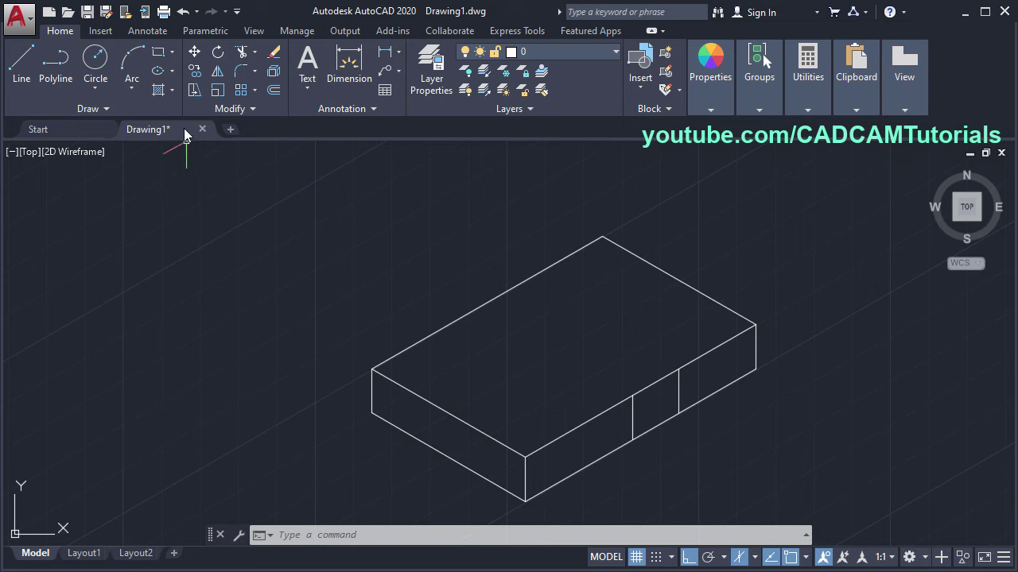
left_click(172, 72)
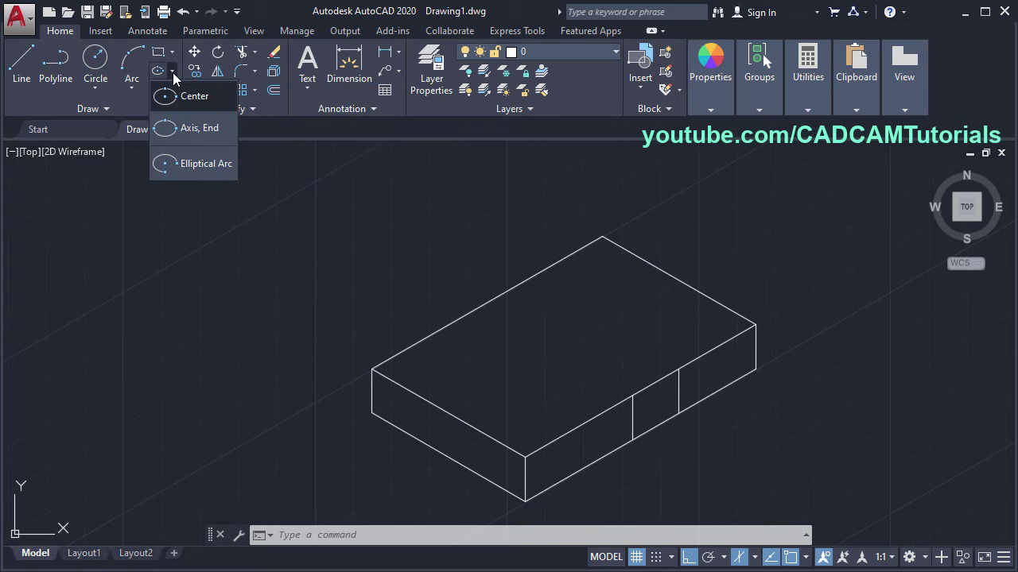
left_click(191, 131)
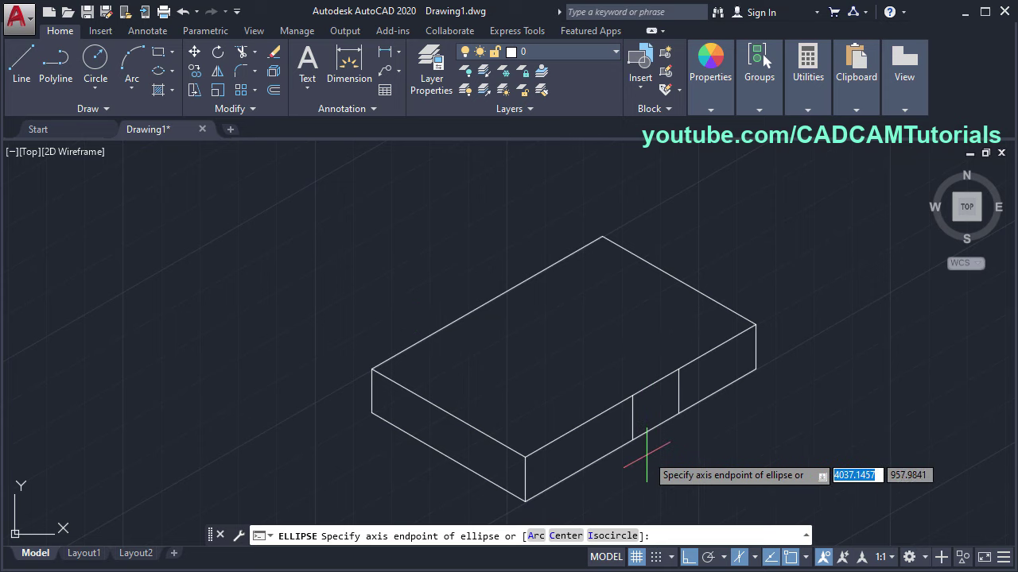
left_click(602, 536)
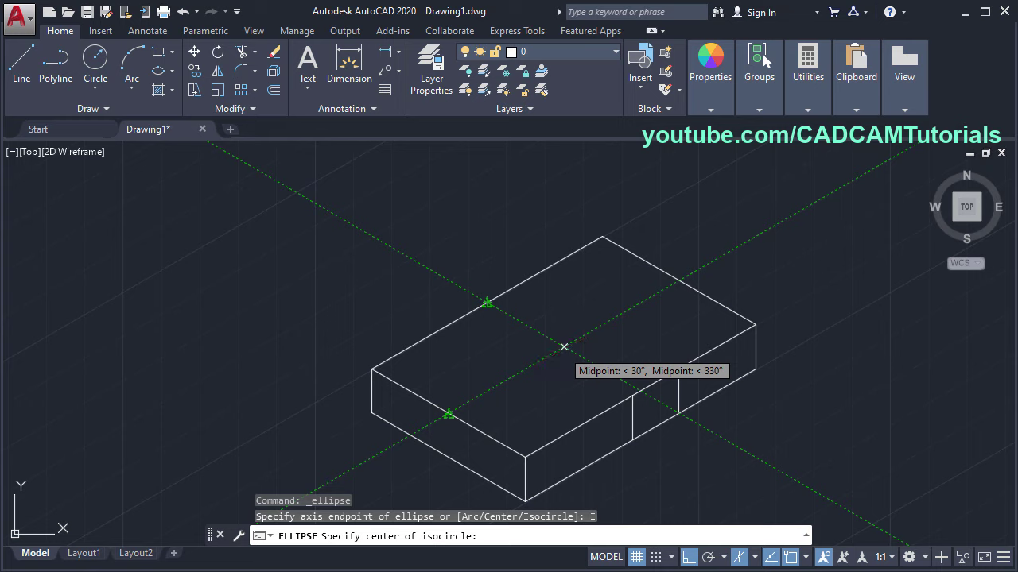
left_click(564, 347)
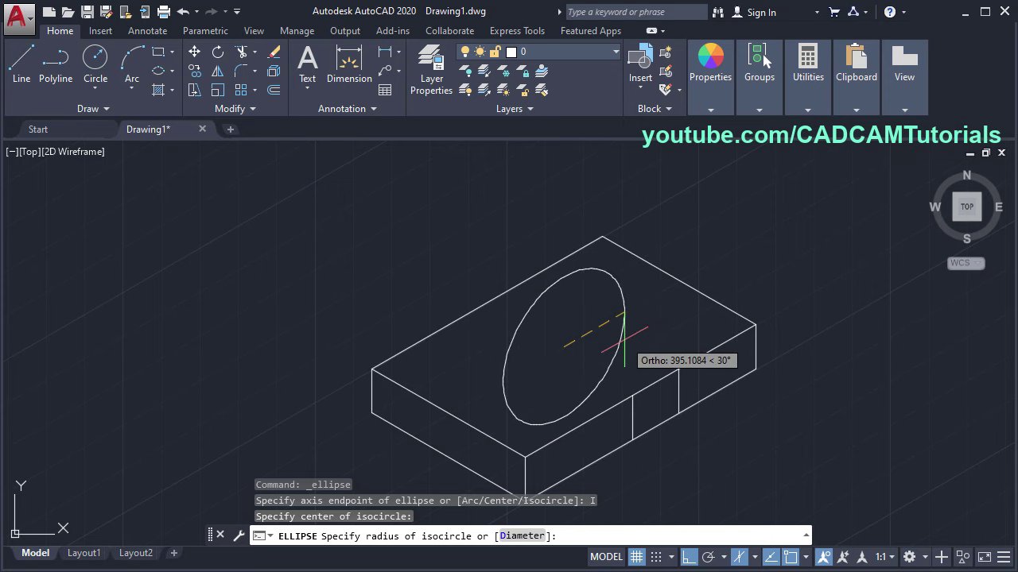
left_click(754, 557)
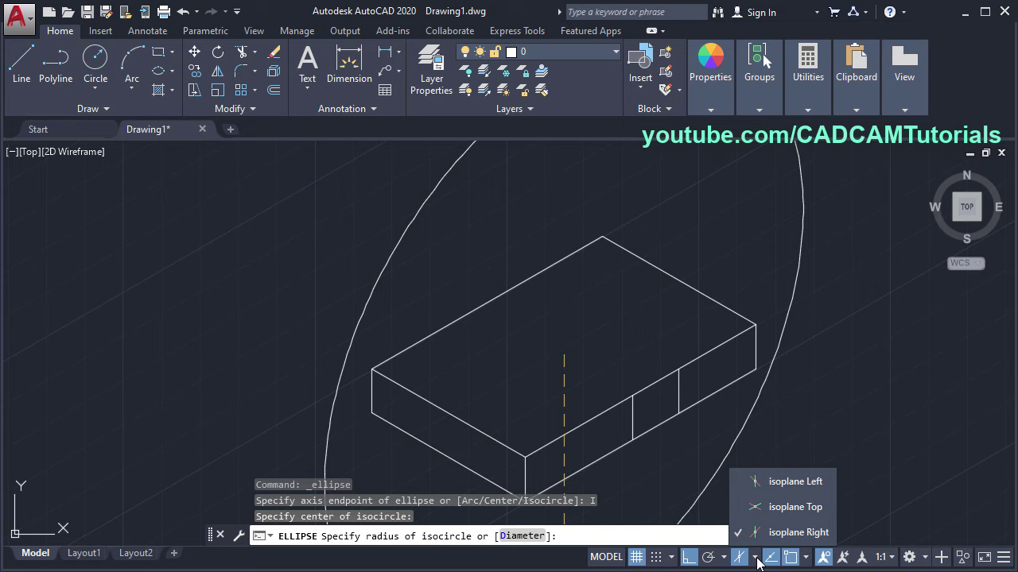
left_click(787, 512)
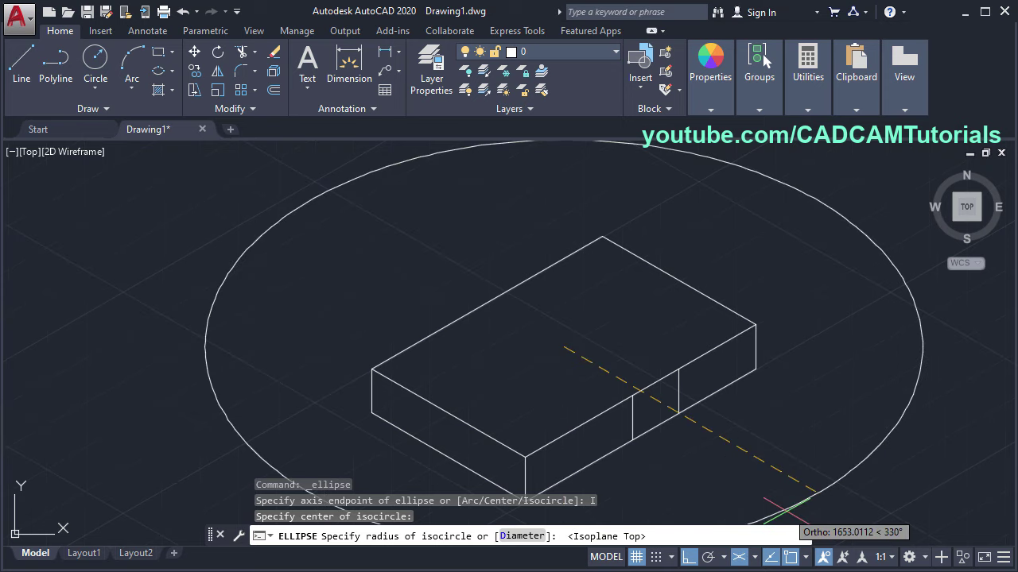
left_click(640, 391)
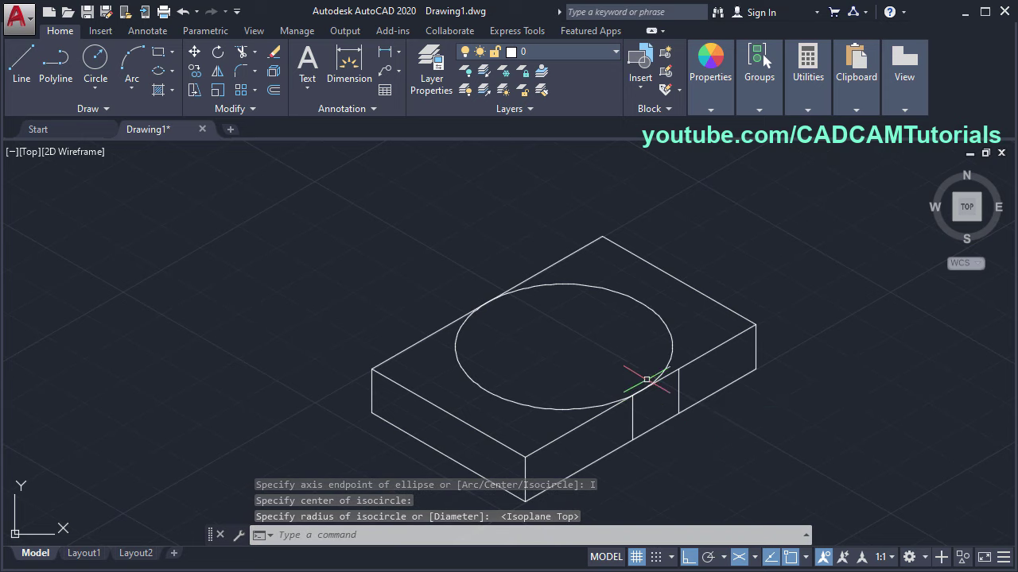
Copy the isocircle 500 units straight up, using isoplane Right
mouse_move(587, 382)
middle_mouse_down()
mouse_move(570, 387)
mouse_move(566, 410)
middle_mouse_up()
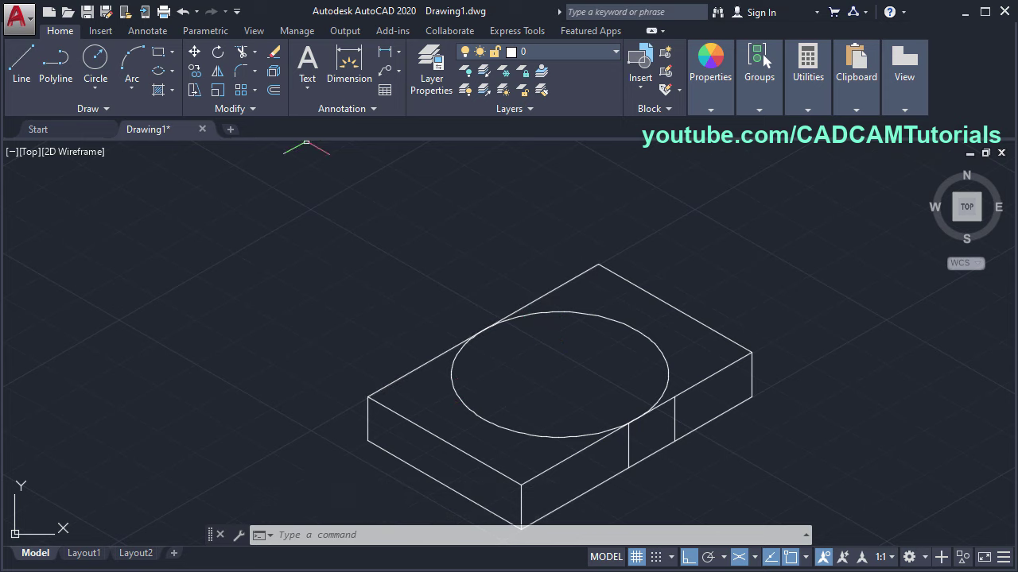
left_click(197, 72)
left_click(487, 422)
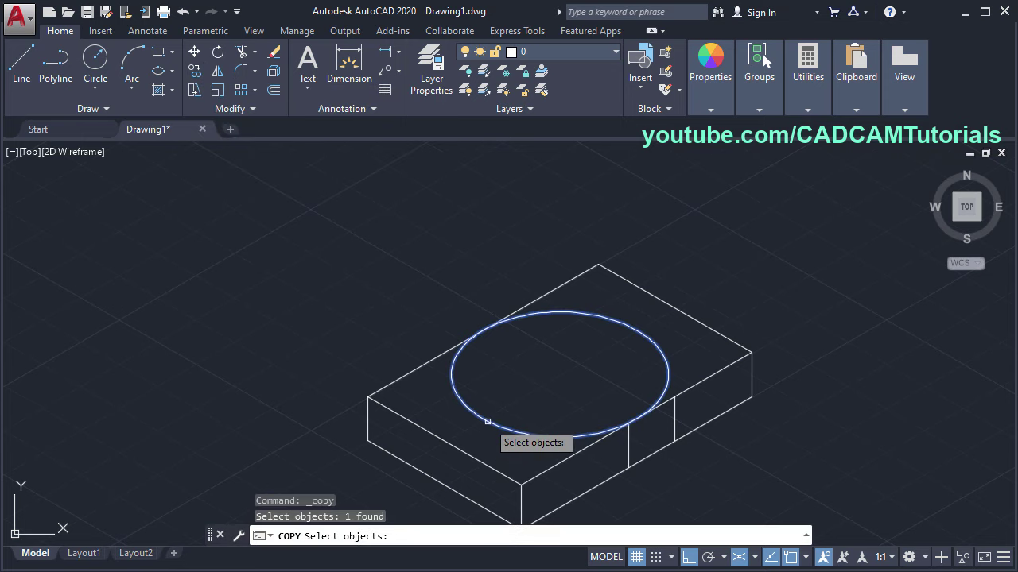
key("Return")
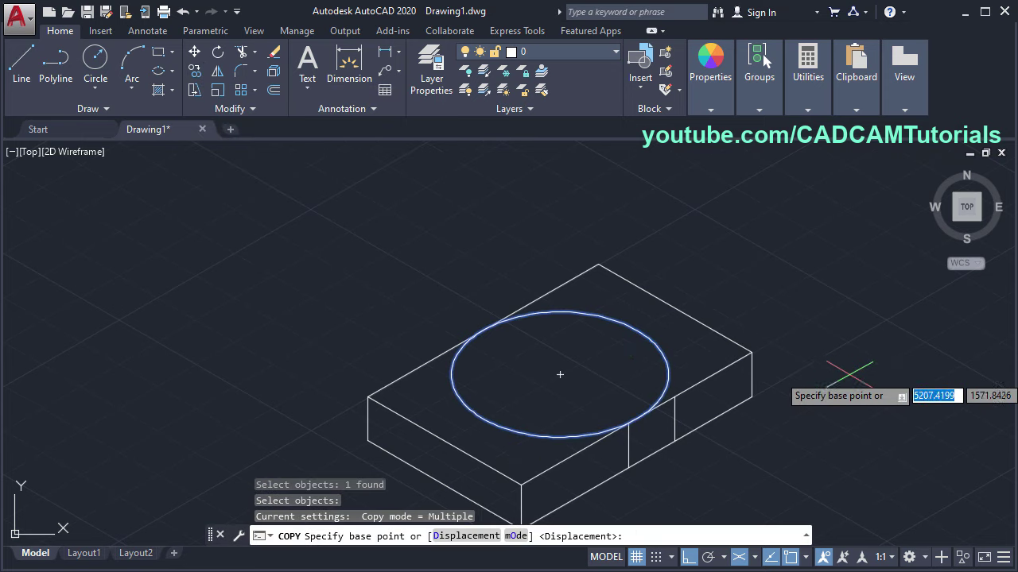
left_click(823, 374)
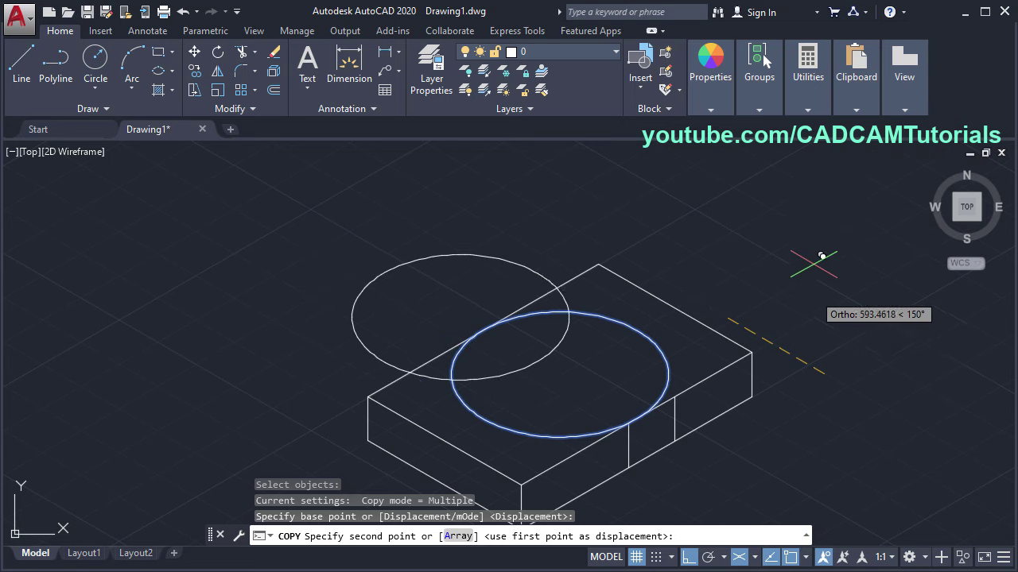
left_click(755, 558)
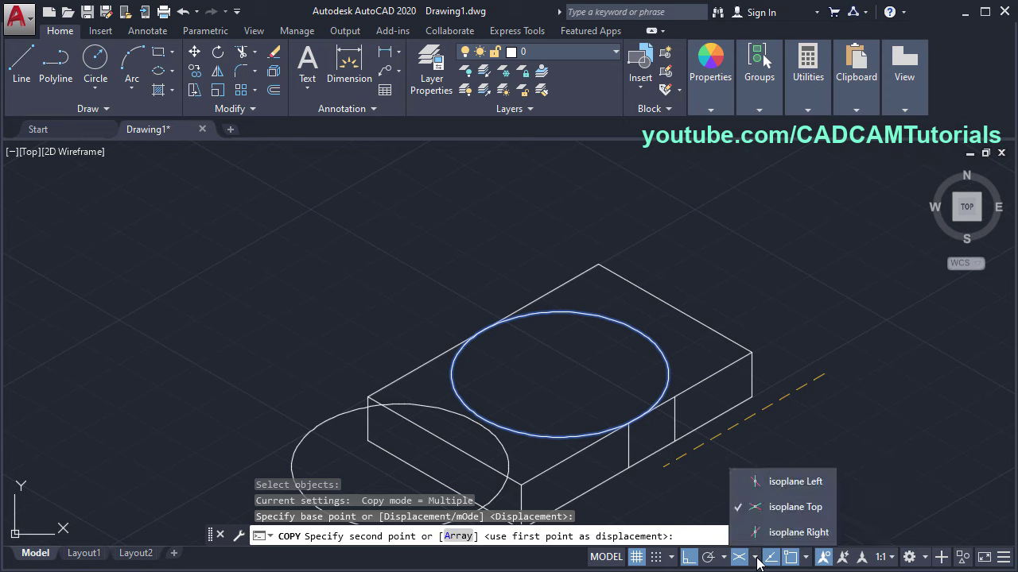
left_click(799, 533)
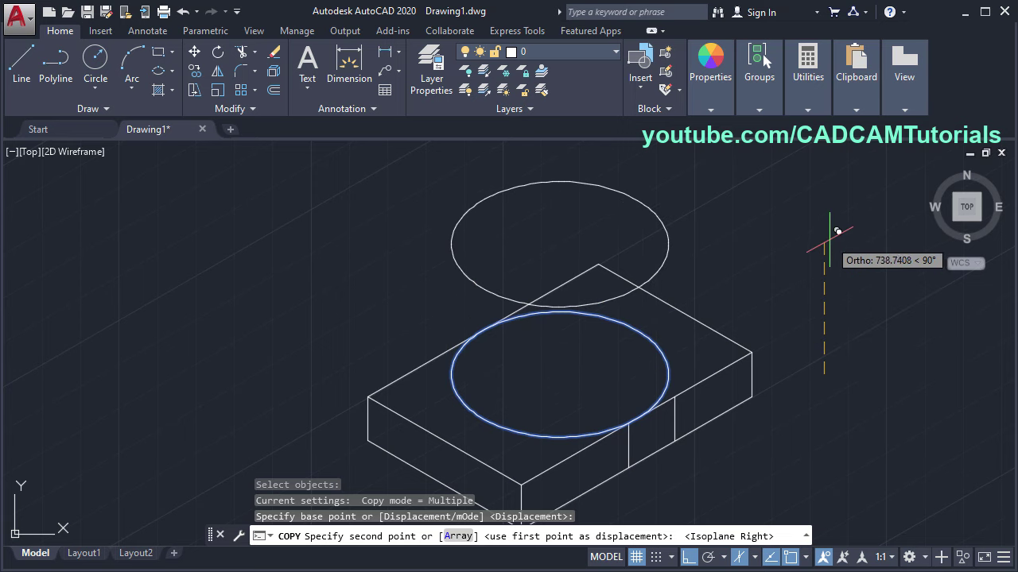
type("50")
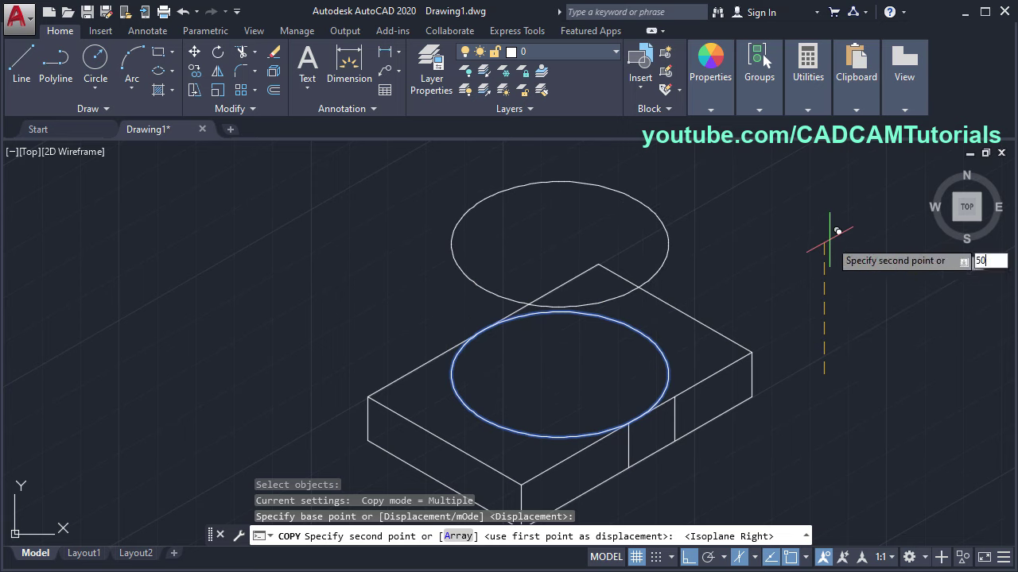
type("0")
key("Return")
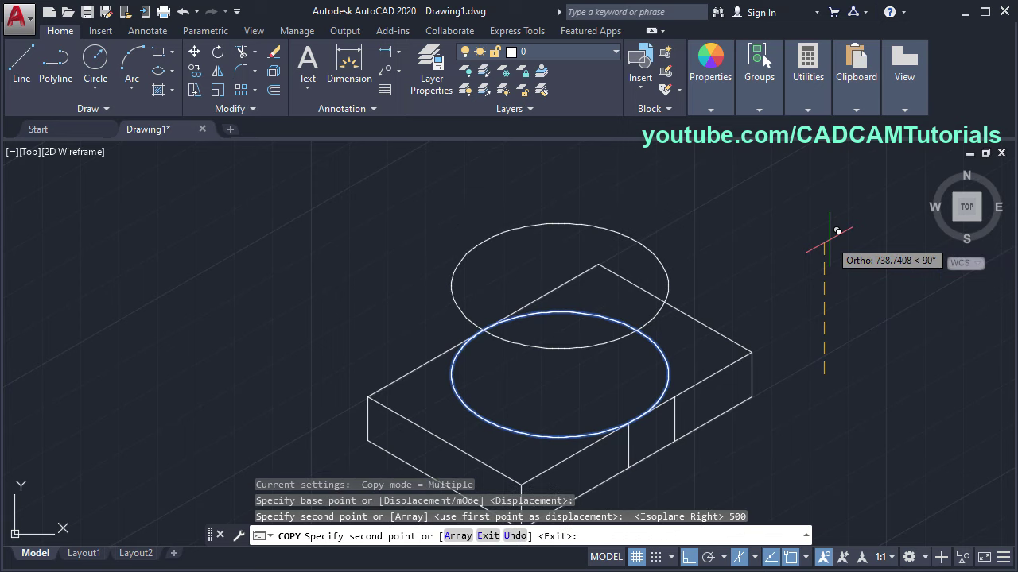
key("Return")
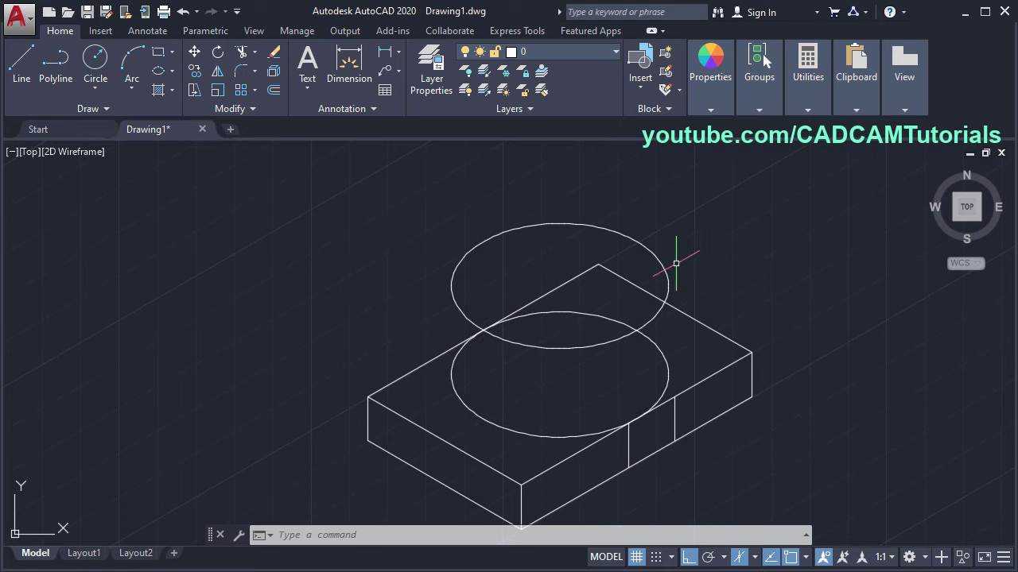
Draw two vertical lines joining the side quadrants of the upper and lower isocircles to form the cylinder's sides
left_click(22, 80)
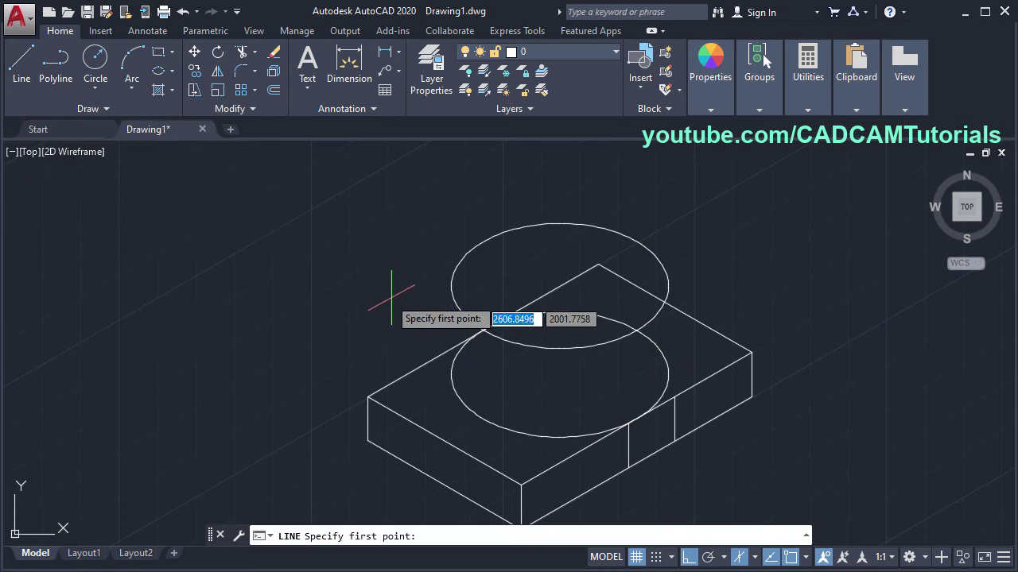
left_click(451, 285)
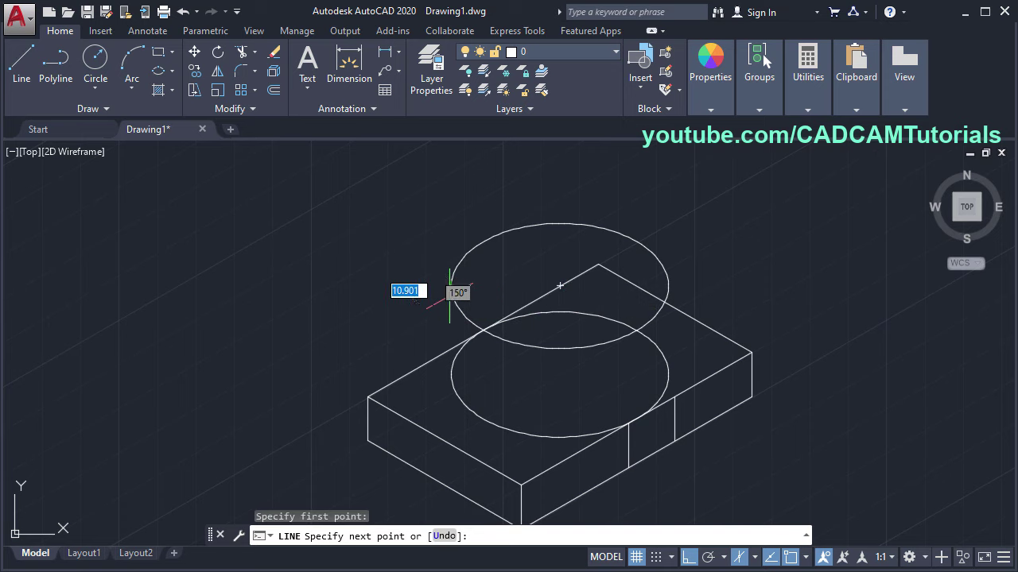
left_click(451, 375)
key("Return")
key("Return")
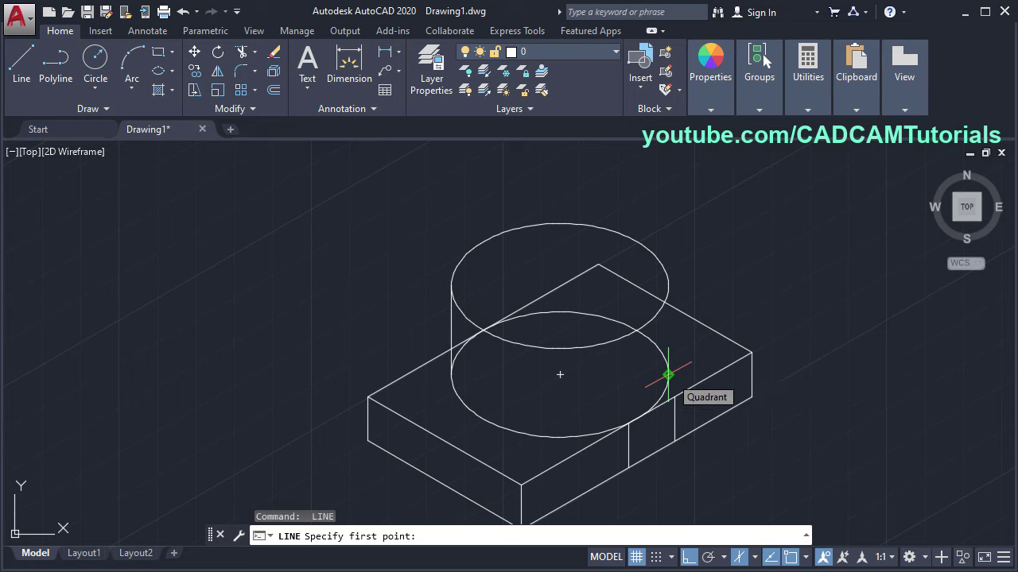
left_click(668, 374)
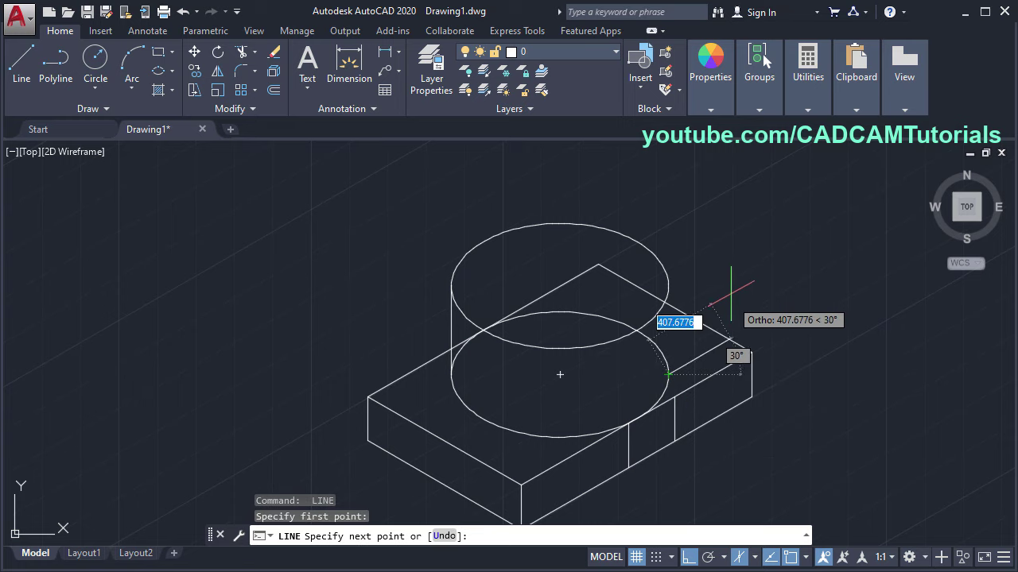
left_click(668, 286)
key("Return")
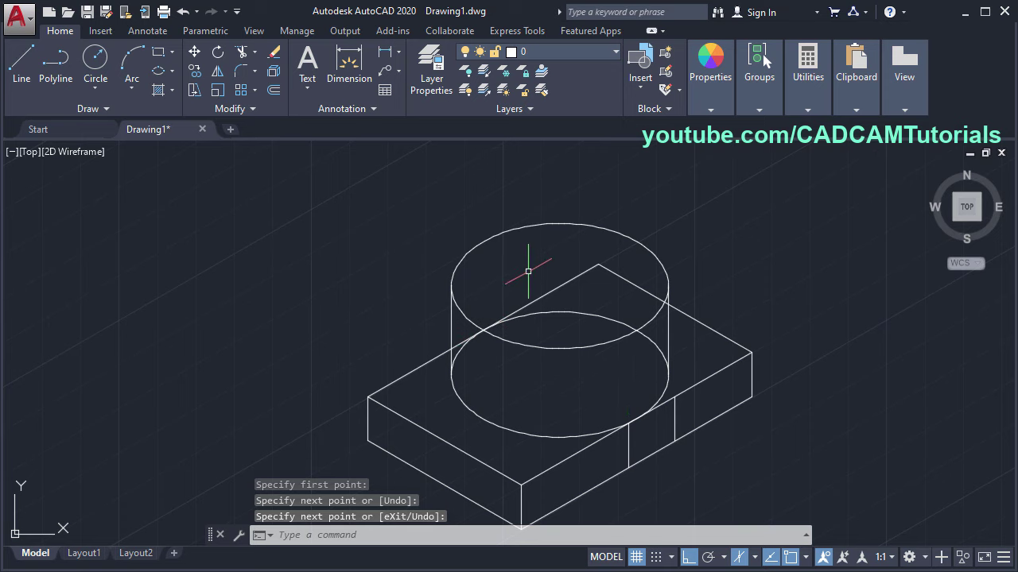
Trim the lower isocircle's back half and the block's back edges hidden behind the cylinder, using its two side lines as cutting edges
type("t")
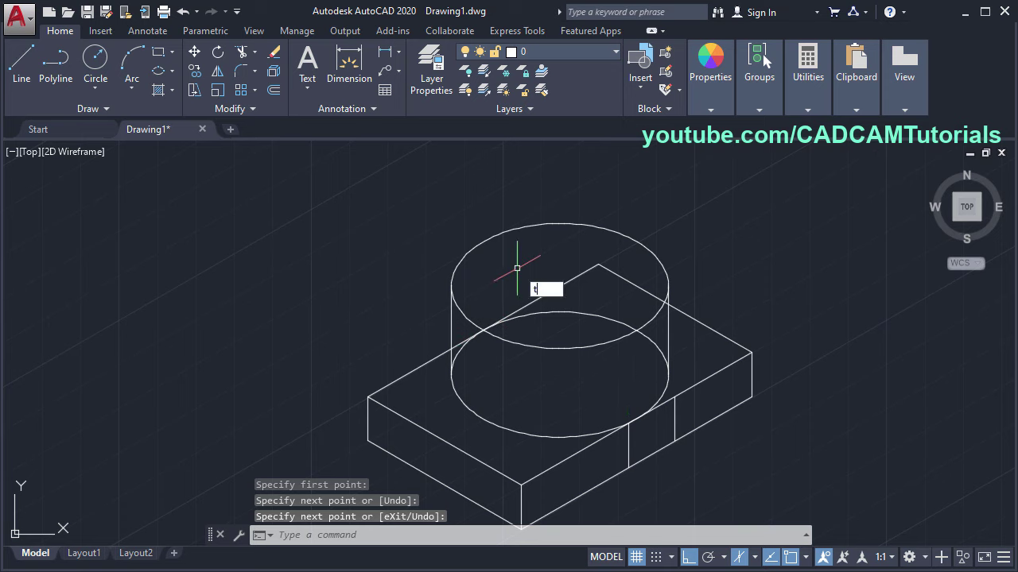
key("Return")
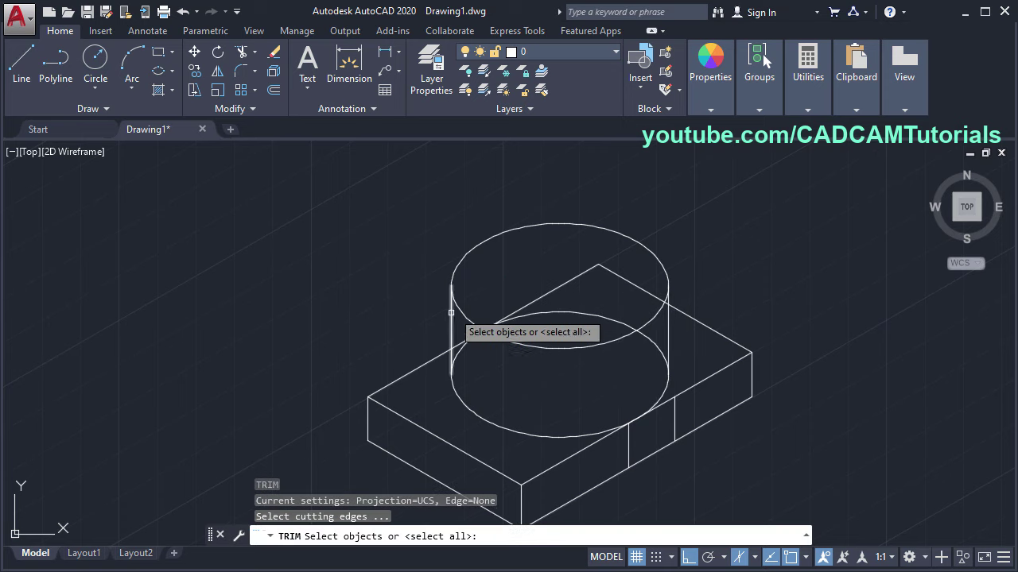
left_click(451, 327)
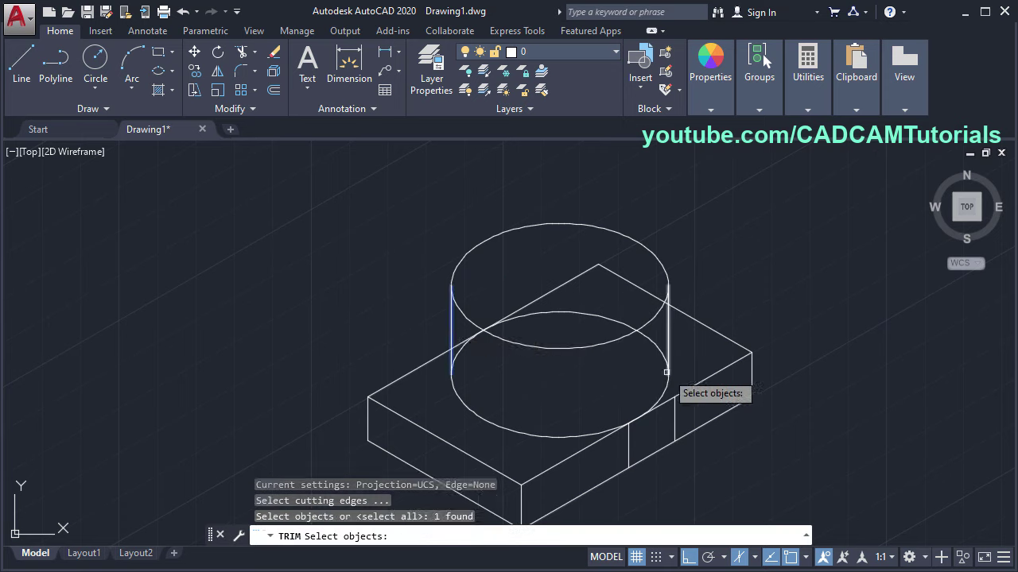
left_click(670, 338)
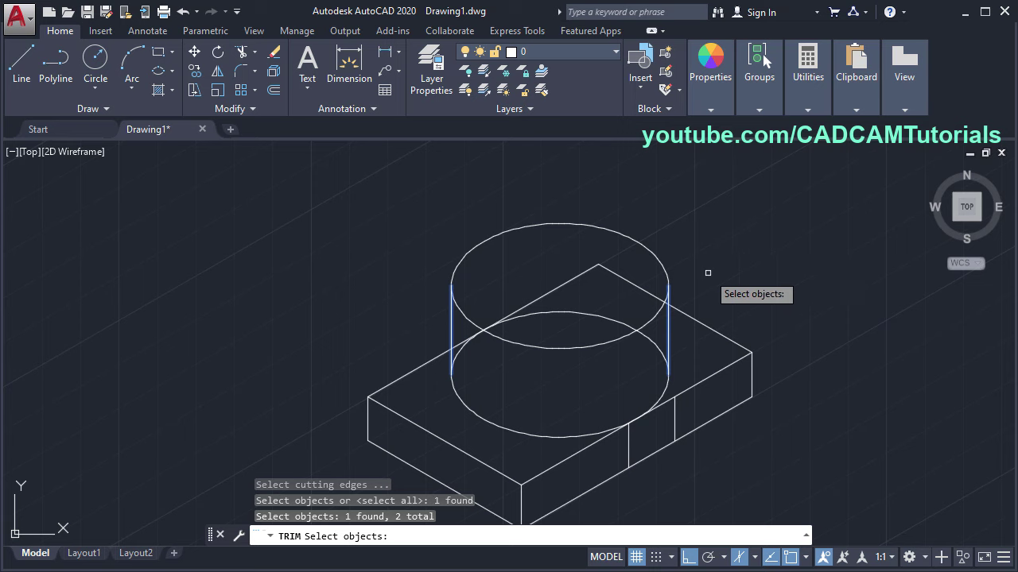
key("Return")
left_click(606, 321)
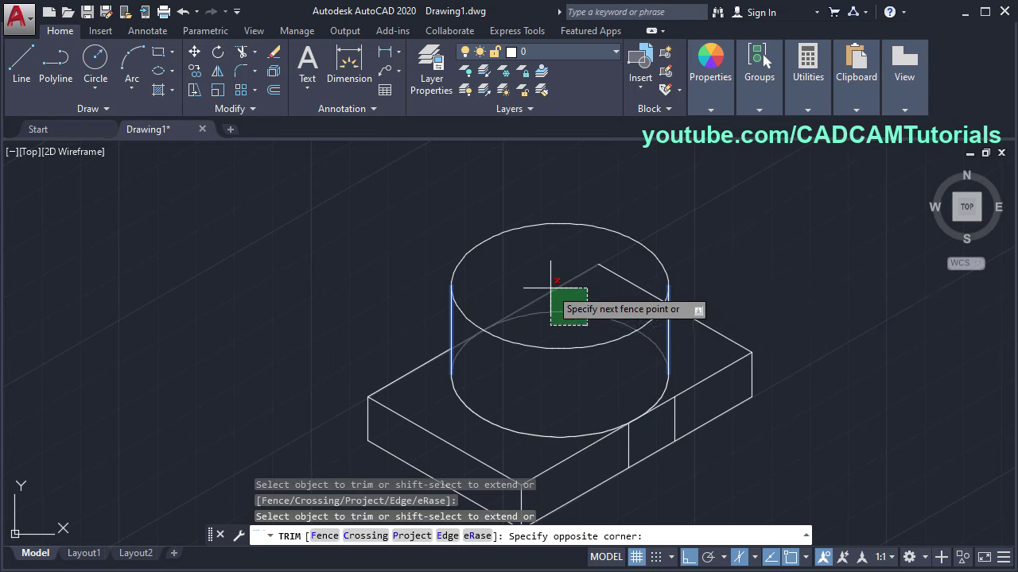
left_click(548, 292)
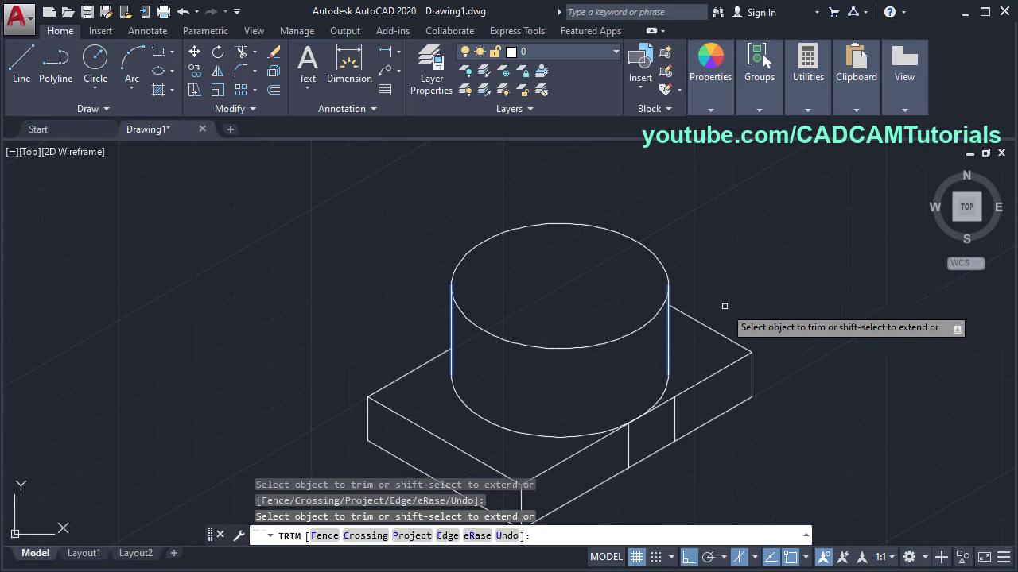
key("Return")
Erase the two intermediate vertical lines on the block's right face
middle_click_drag(760, 391, 763, 354)
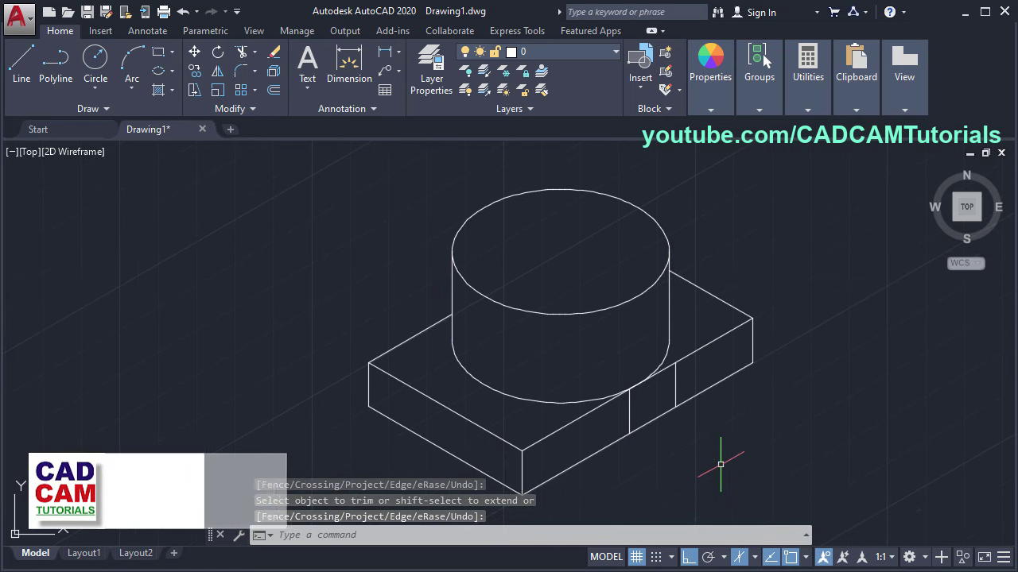
middle_click_drag(719, 464, 702, 452)
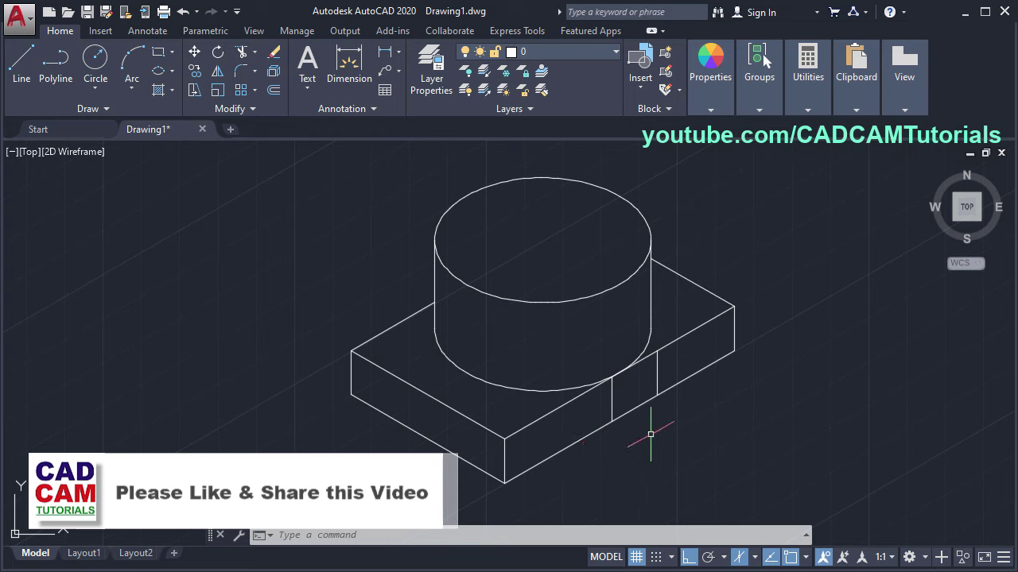
key("Return")
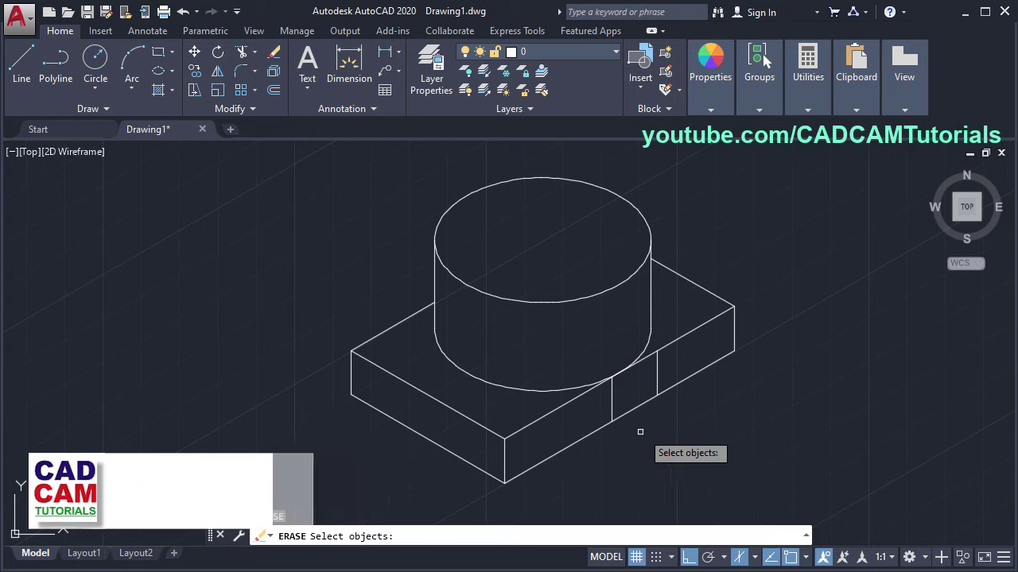
left_click(610, 403)
left_click(656, 377)
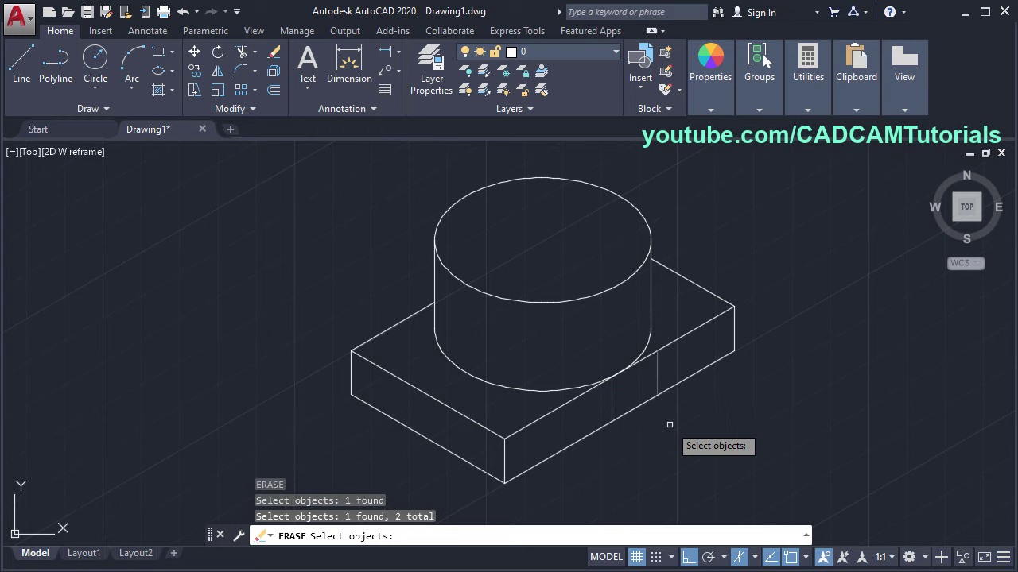
key("Return")
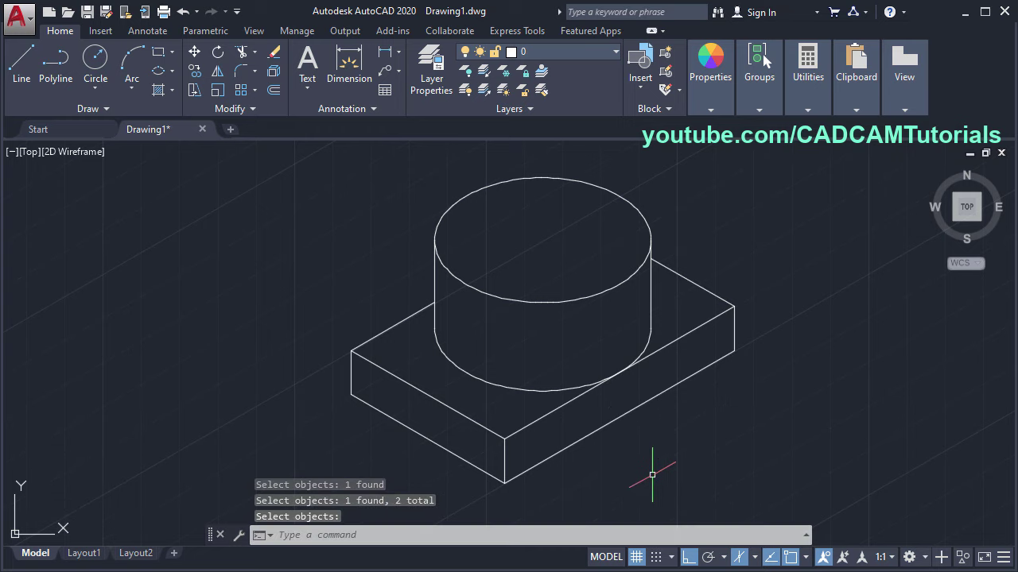
Turn off Ortho and place an aligned dimension below the left face's lower edge
middle_click_drag(583, 484, 587, 475)
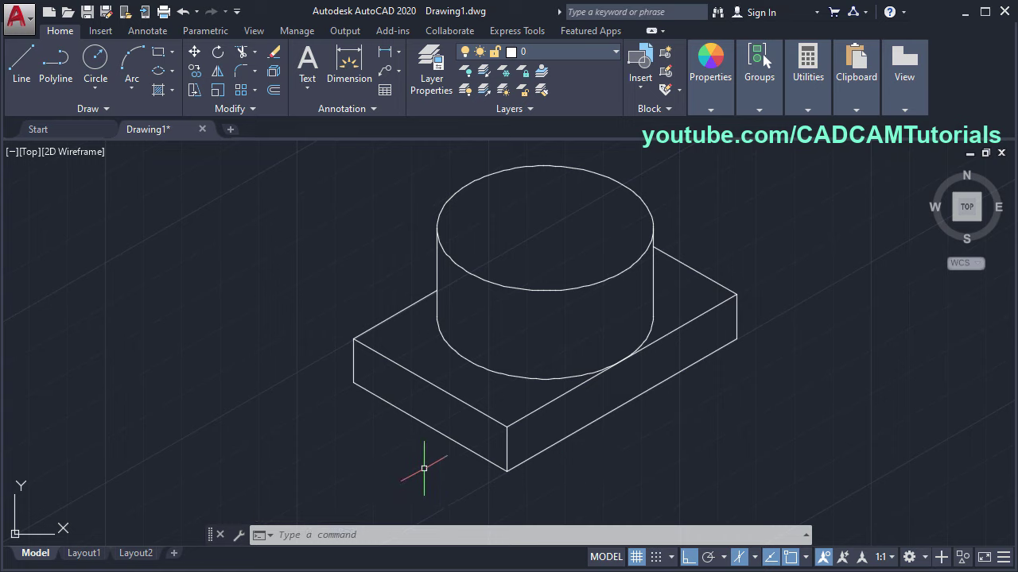
left_click(349, 75)
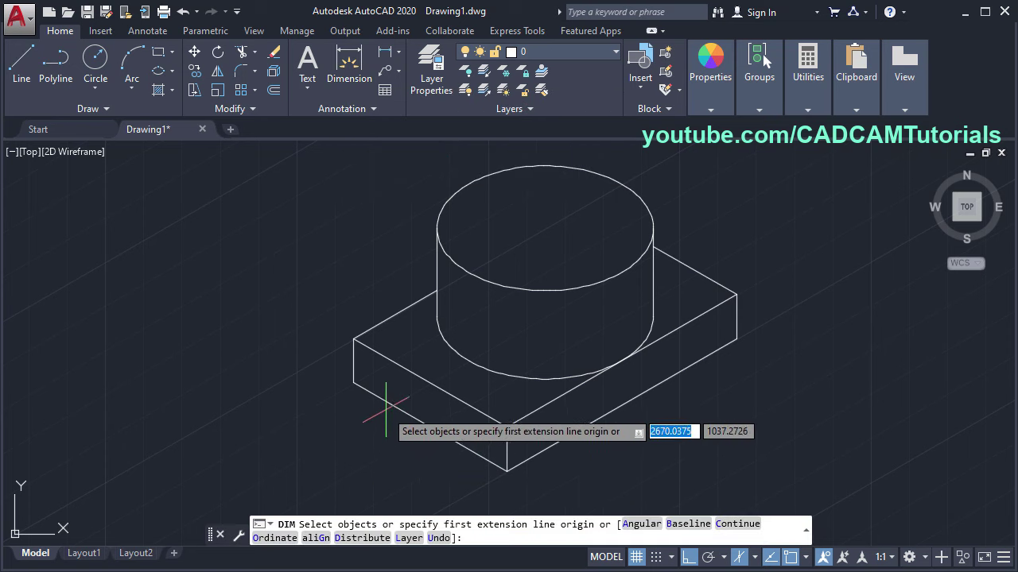
key("Return")
left_click(359, 387)
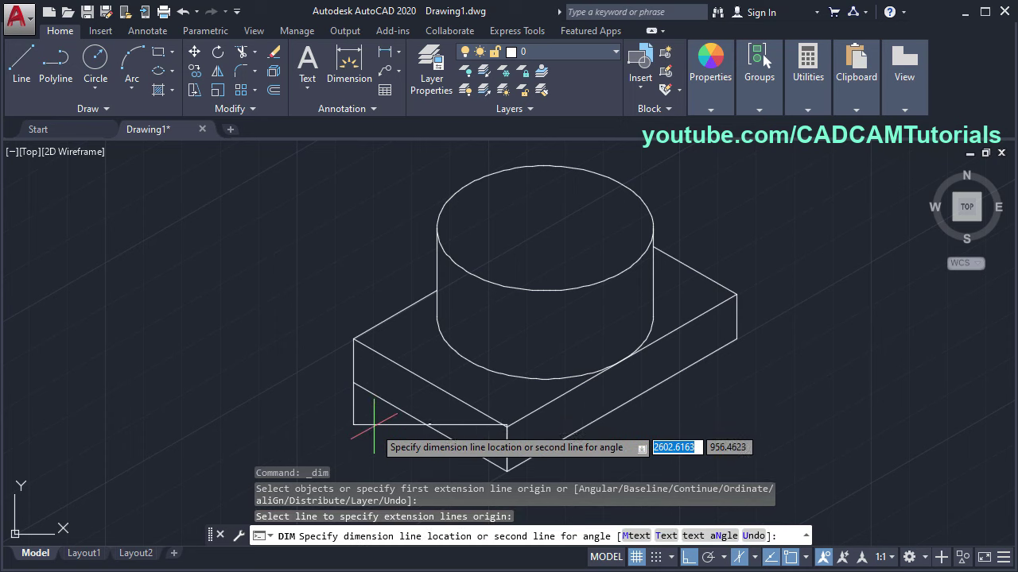
middle_click_drag(375, 458, 381, 387)
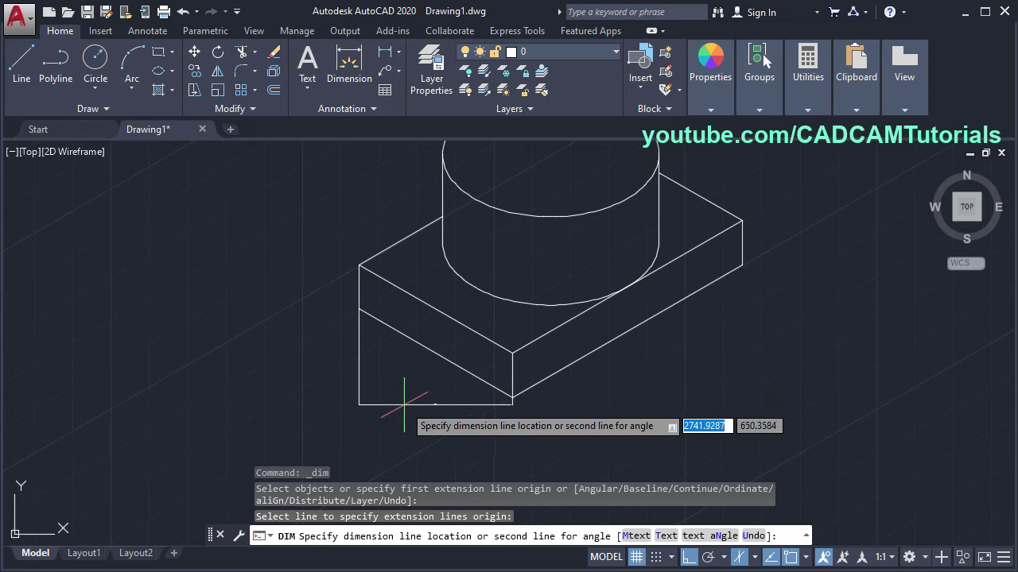
left_click(689, 560)
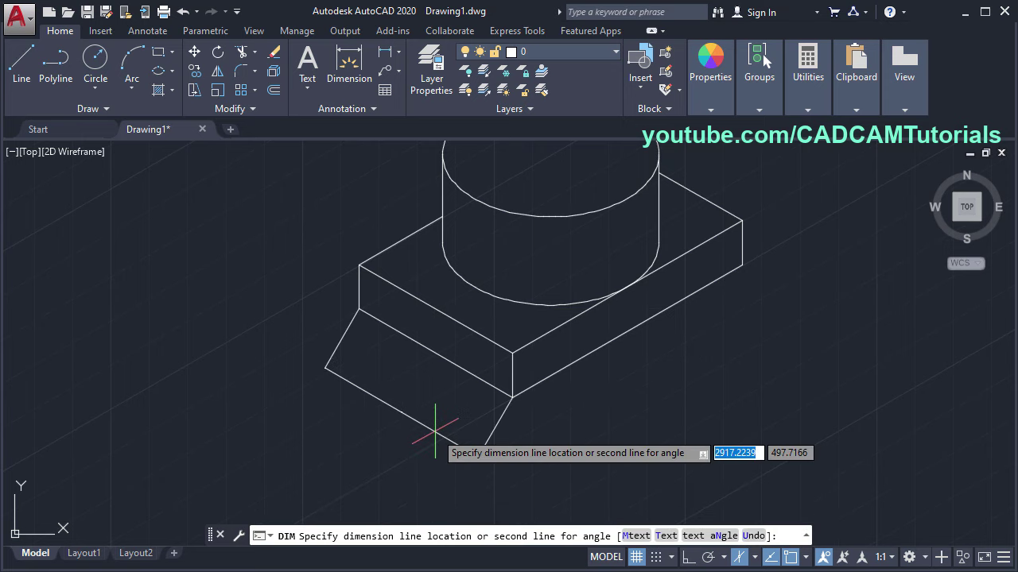
left_click(421, 388)
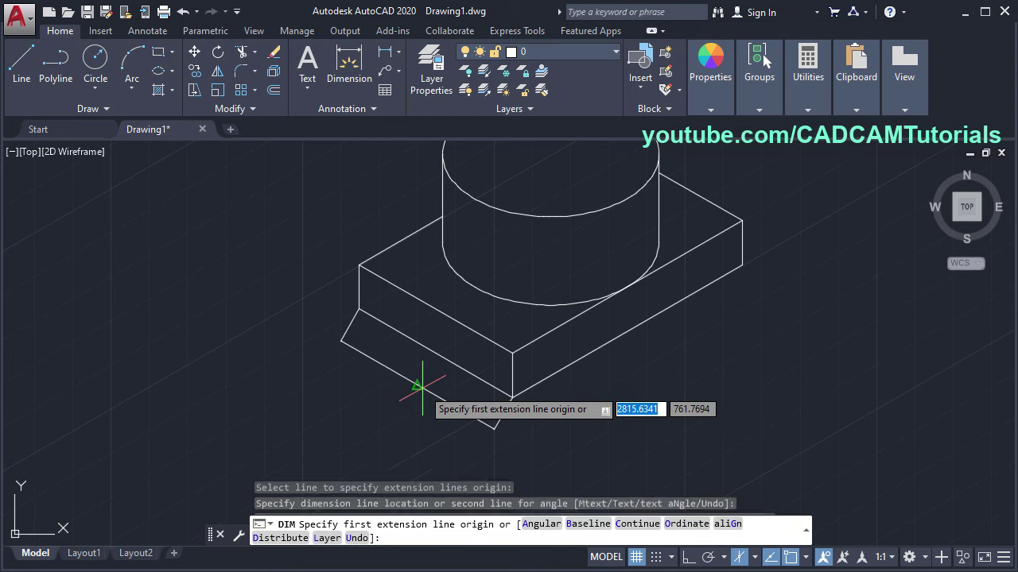
Add an aligned dimension below the right face's lower edge
key("Return")
left_click(538, 382)
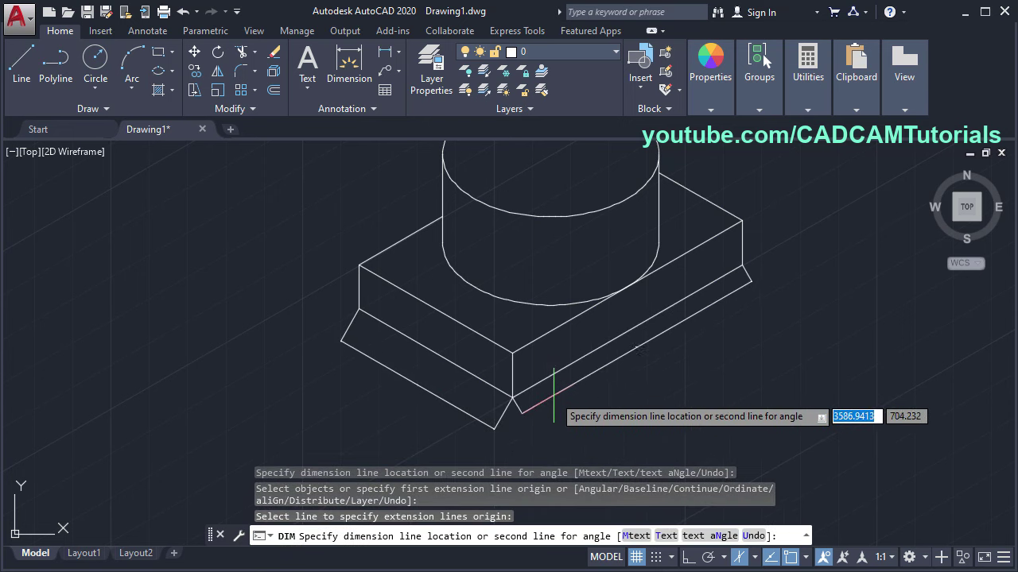
left_click(752, 278)
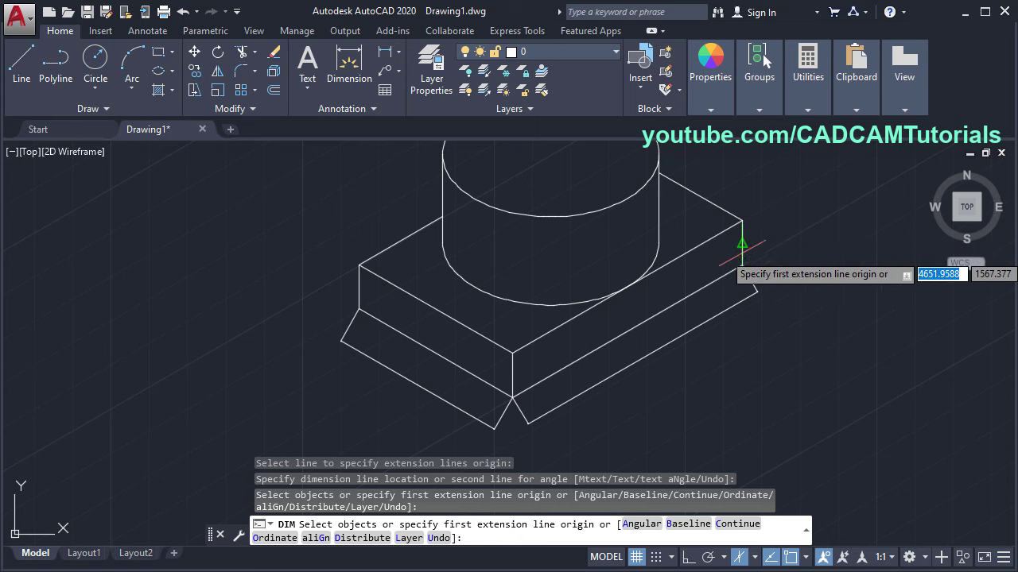
Dimension the height of the right face's outer vertical edge, place it outside the block, and end the dimension command
scroll(743, 223, "up", 5)
middle_click_drag(761, 224, 730, 232)
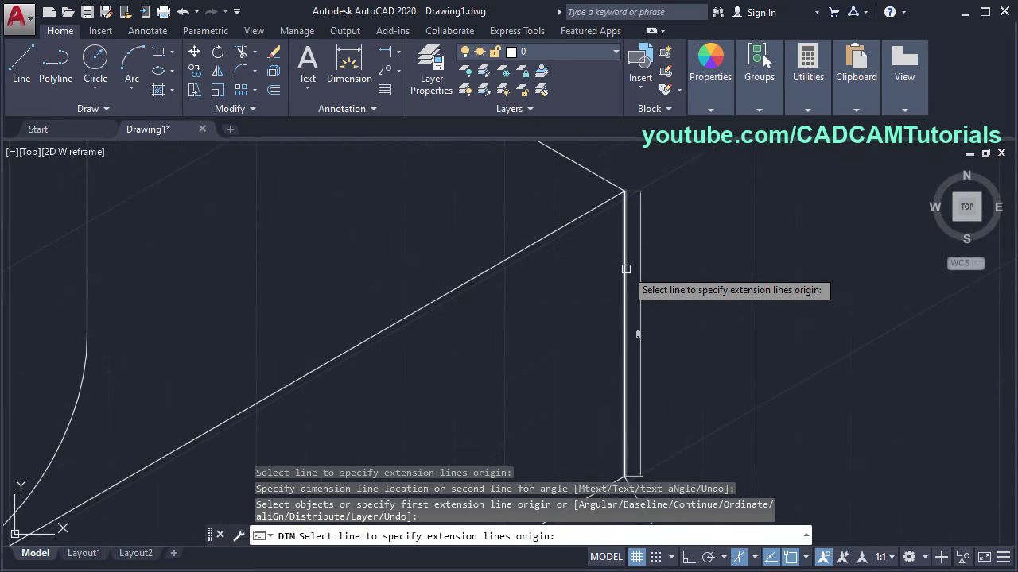
left_click(627, 268)
scroll(679, 230, "down", 5)
middle_click_drag(679, 243, 652, 272)
left_click(692, 270)
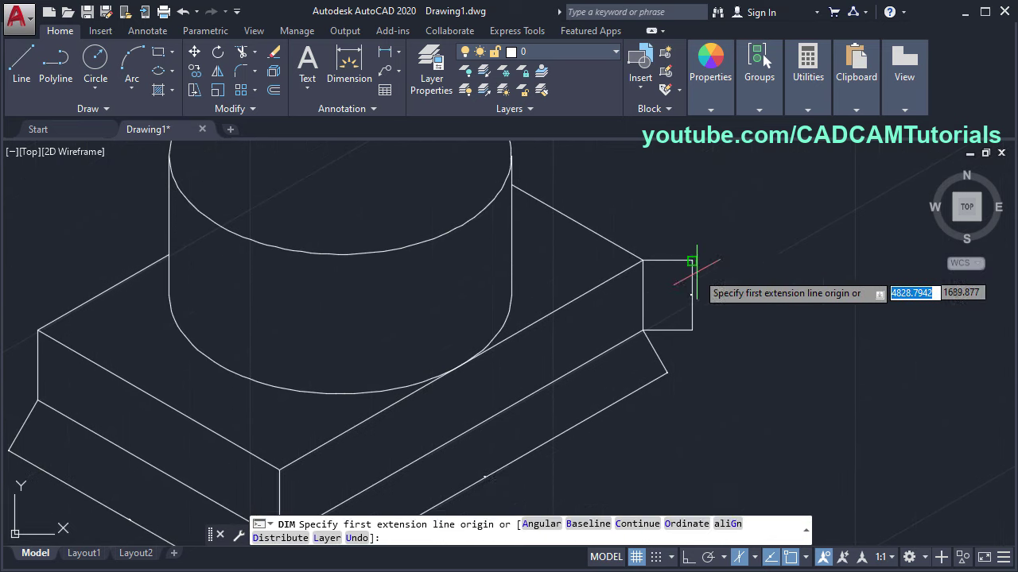
scroll(707, 306, "down", 3)
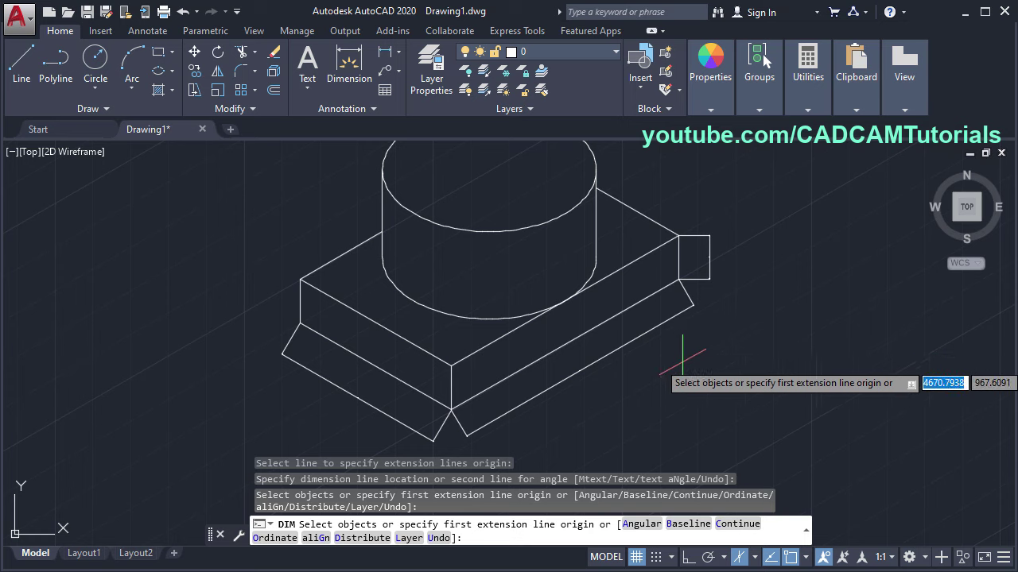
middle_click_drag(681, 362, 698, 372)
key("Return")
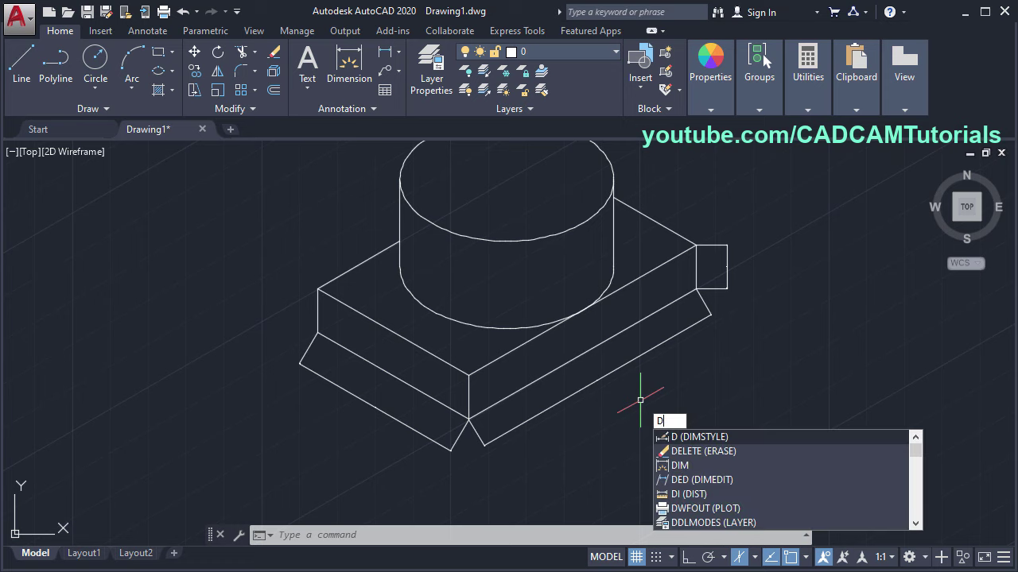
Modify the ISO-25 dimension style to use an overall scale of 25
key("Return")
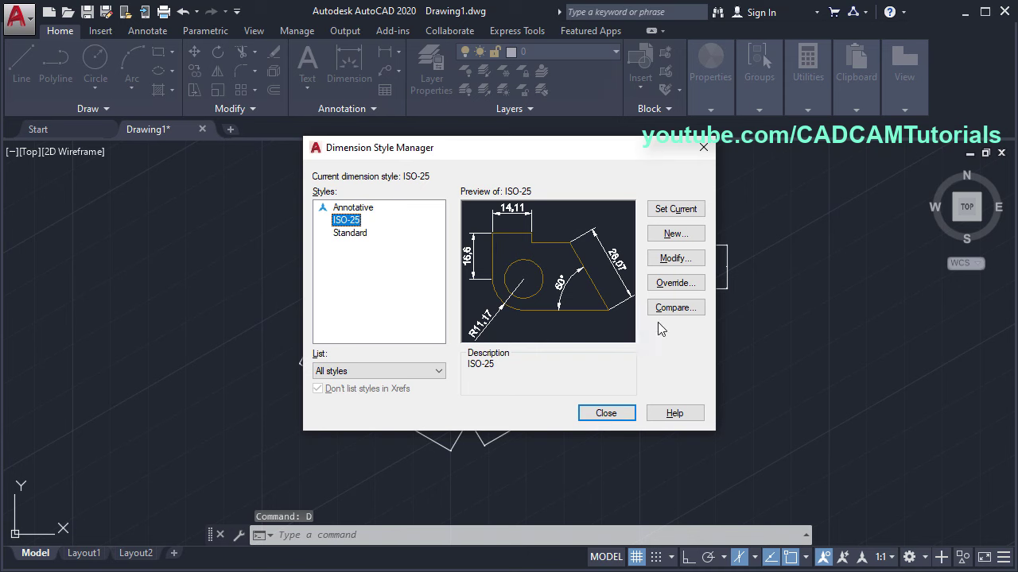
left_click(680, 265)
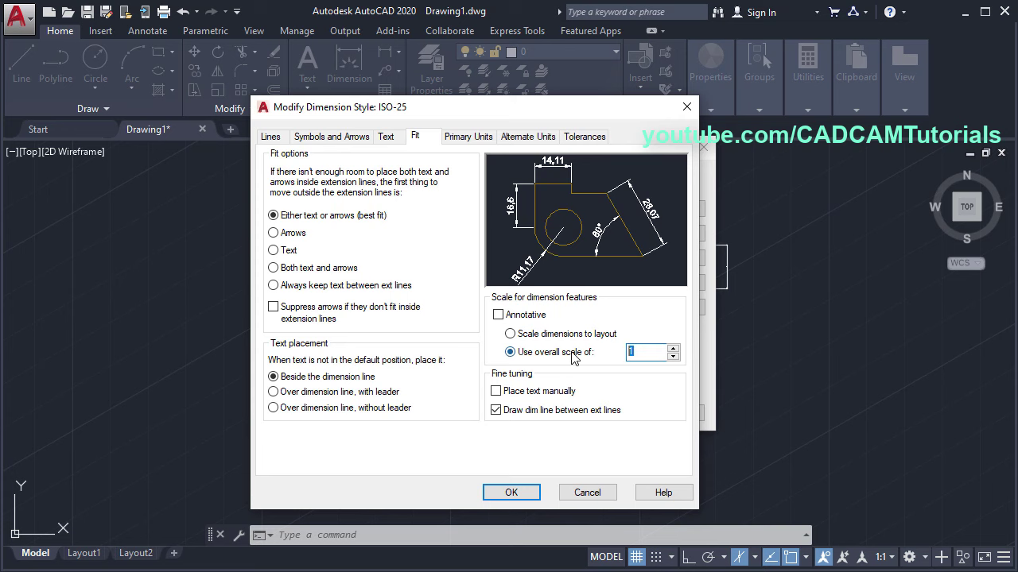
type("25")
left_click(507, 493)
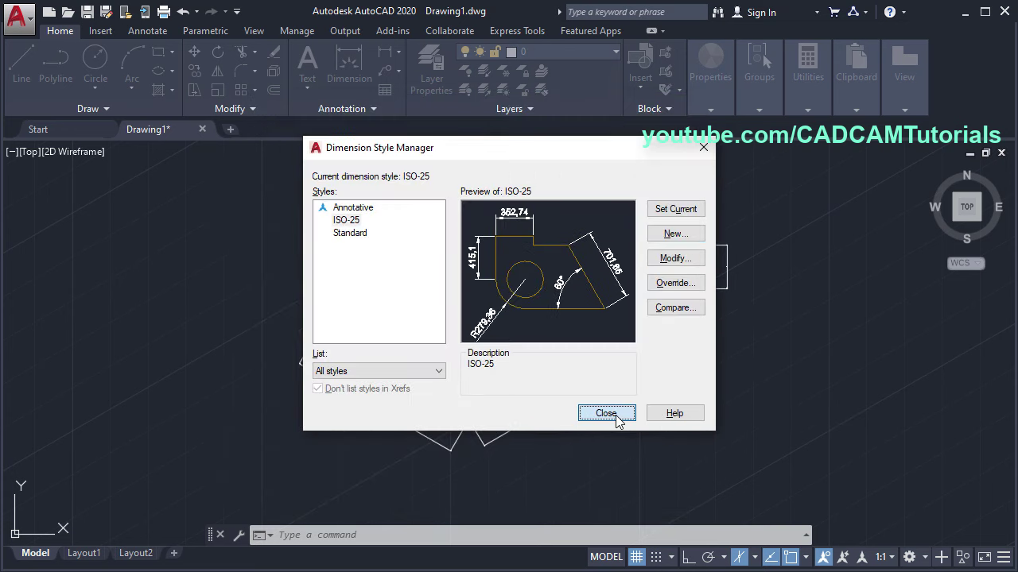
left_click(606, 413)
Apply an obliquing angle of 150 to the aligned dimension below the right face's lower edge
mouse_move(624, 416)
middle_mouse_down()
mouse_move(636, 442)
mouse_move(650, 424)
middle_mouse_up()
scroll(632, 424, "up", 3)
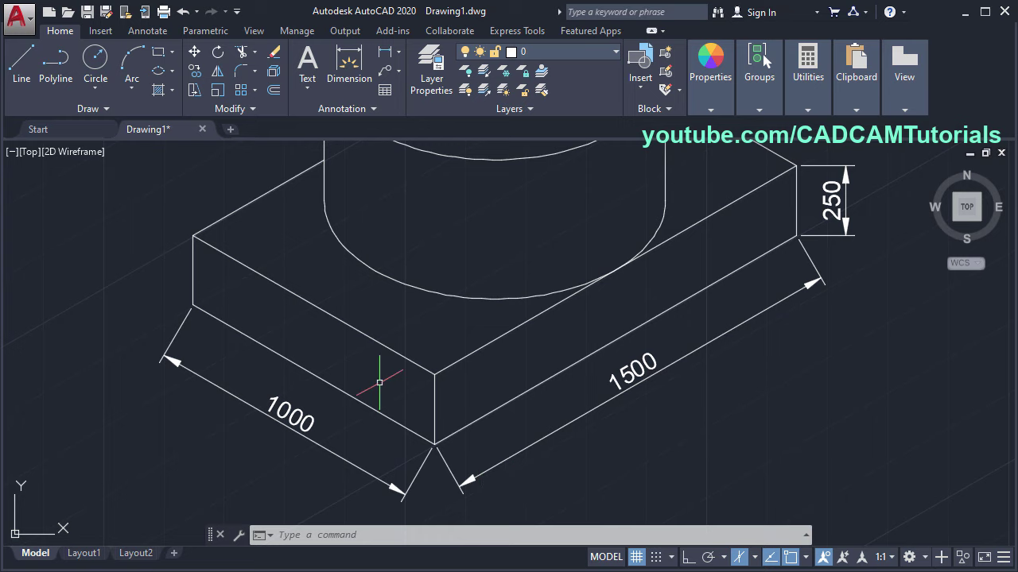
left_click(147, 31)
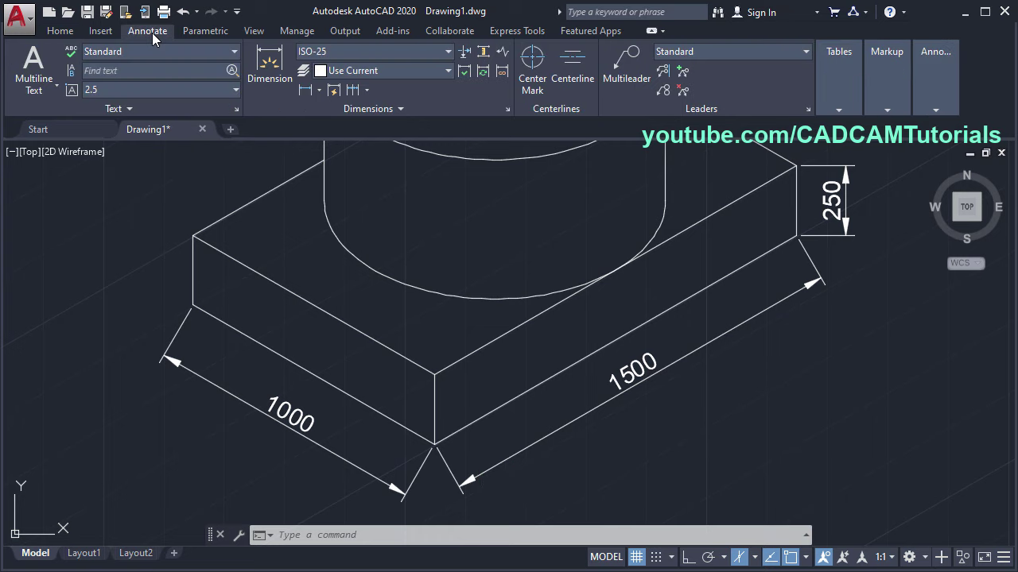
left_click(383, 110)
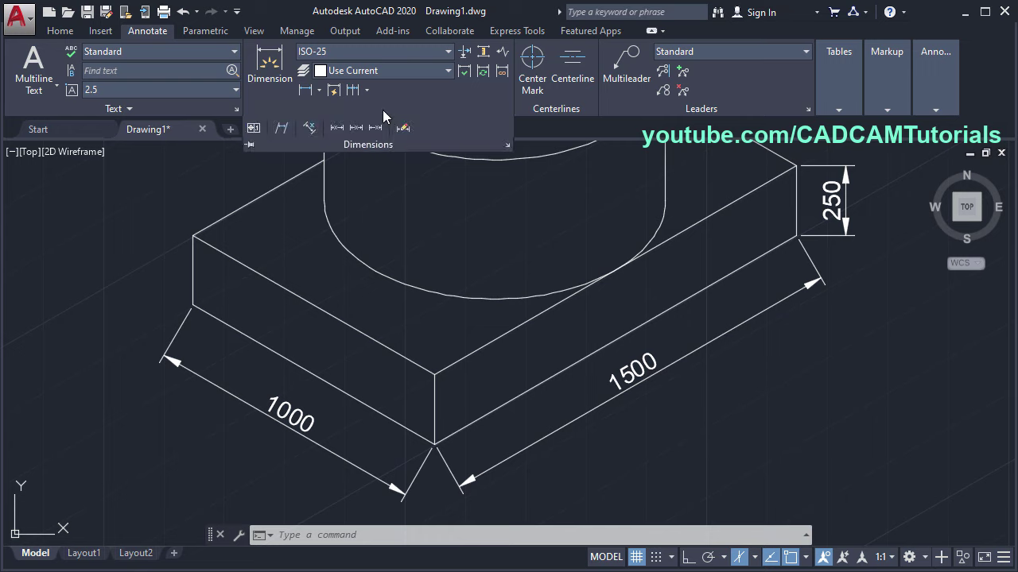
left_click(281, 133)
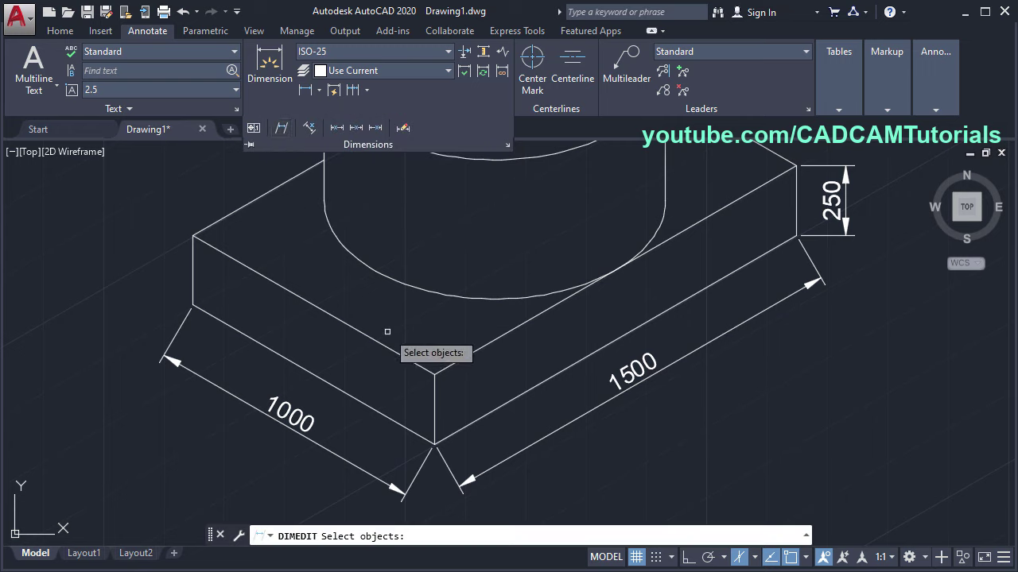
left_click(564, 427)
scroll(655, 416, "down", 3)
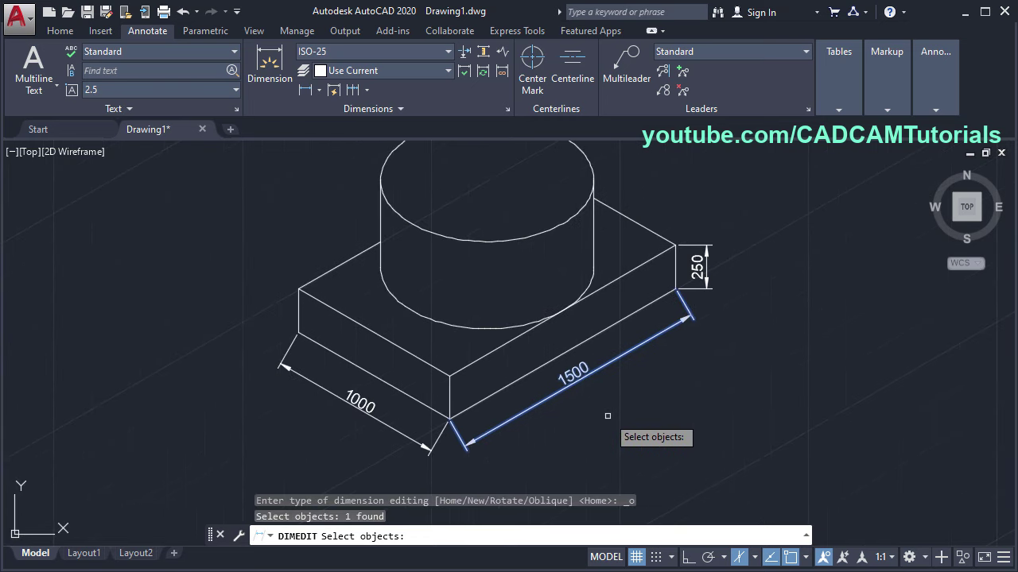
key("Return")
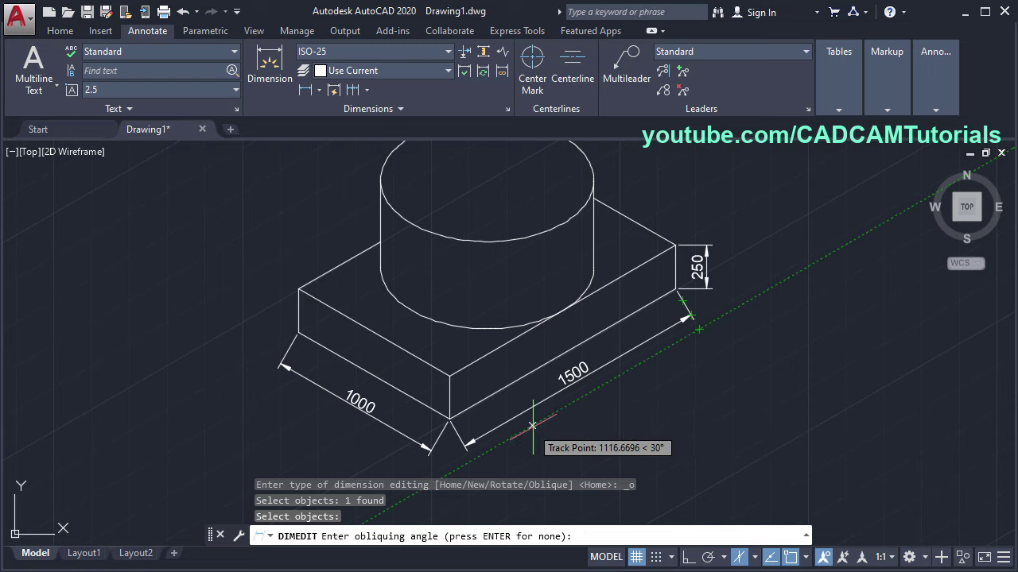
scroll(533, 425, "up", 2)
middle_click_drag(590, 436, 639, 491)
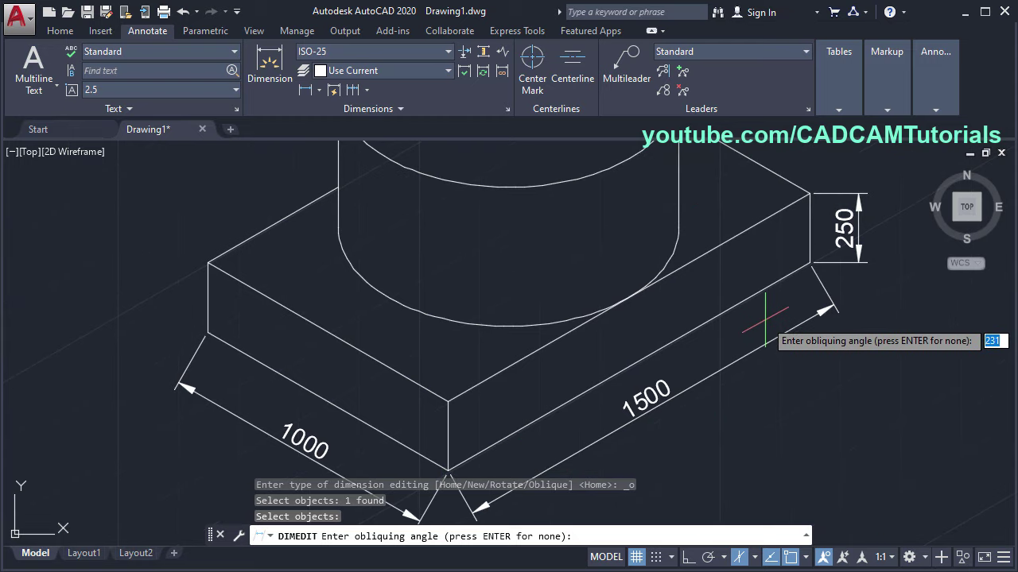
scroll(711, 346, "down", 2)
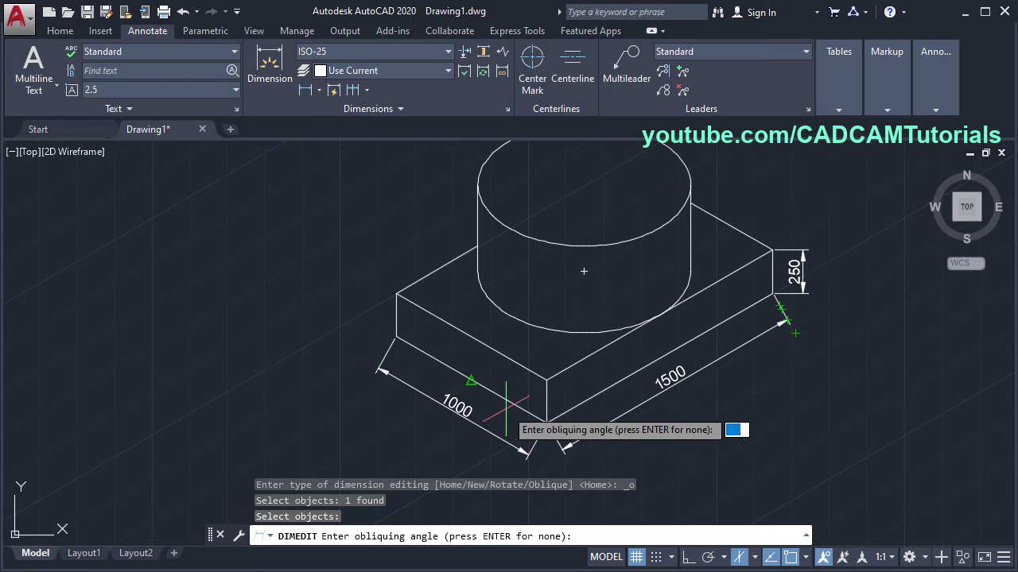
scroll(707, 475, "up", 2)
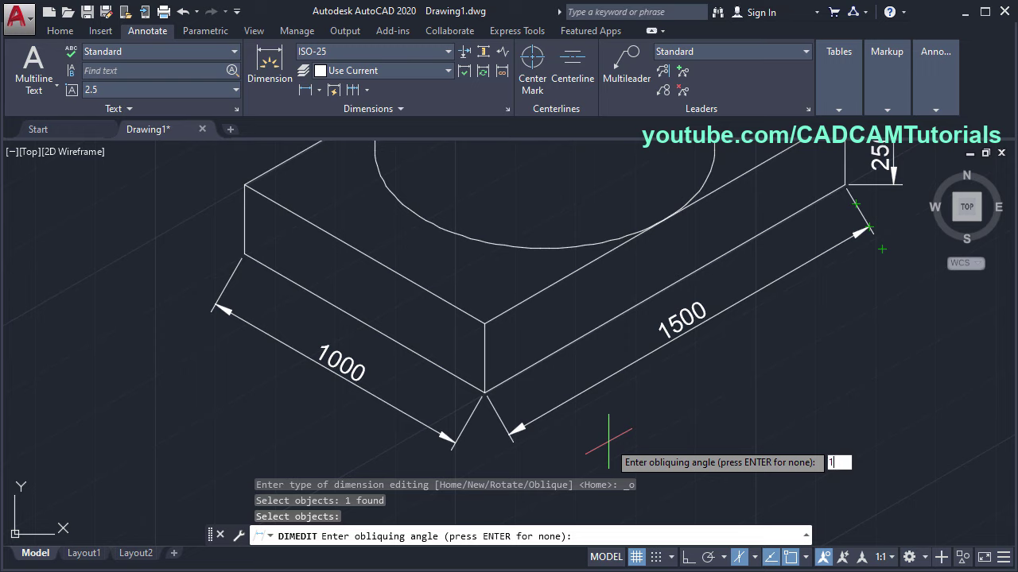
key("Return")
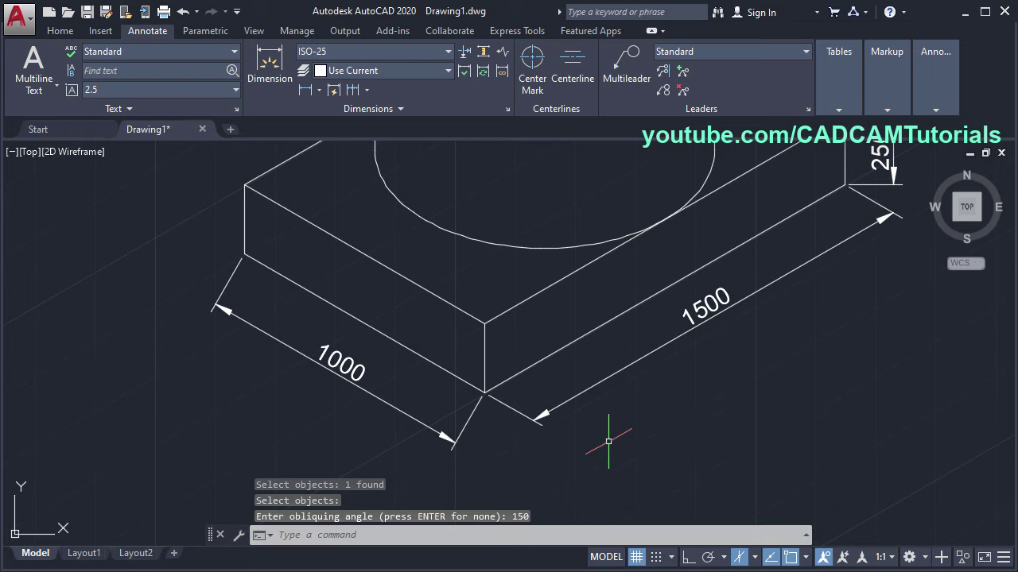
Apply an obliquing angle of 30 to both the dimension below the left face and the block's height dimension
middle_click_drag(579, 382, 552, 420)
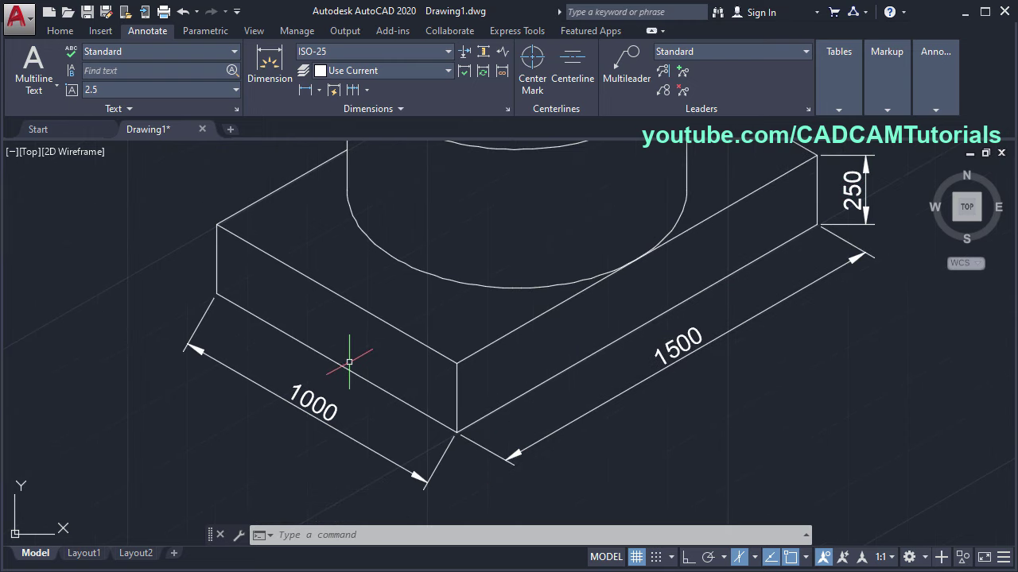
scroll(556, 449, "down", 2)
scroll(349, 449, "up", 2)
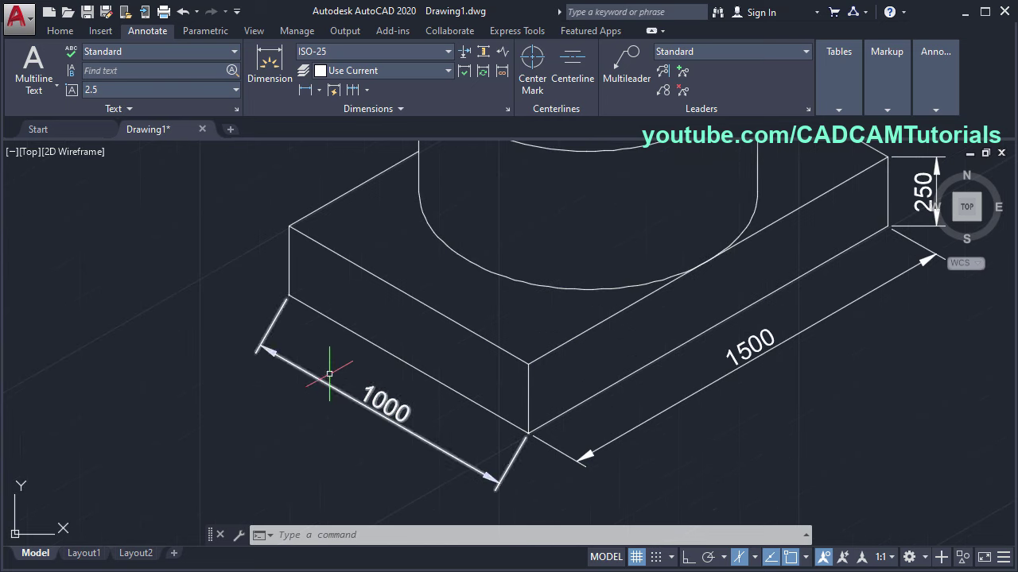
left_click(380, 116)
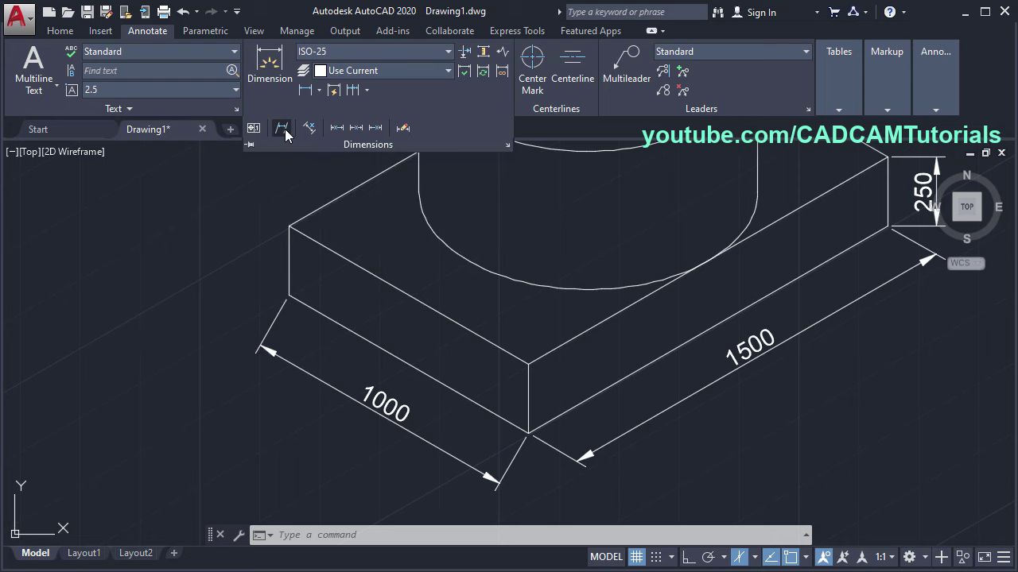
left_click(283, 129)
left_click(381, 417)
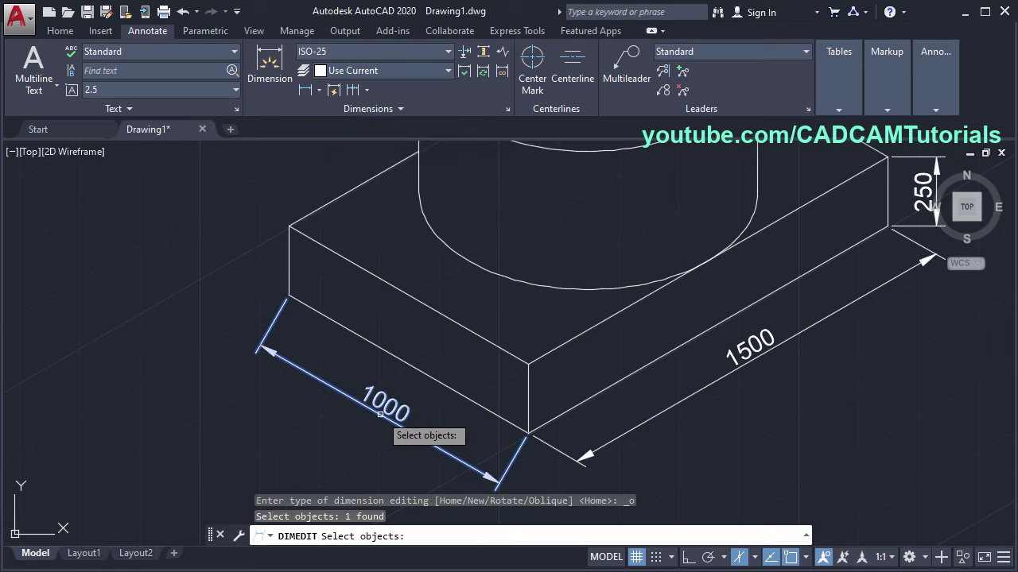
scroll(243, 394, "down", 2)
middle_click_drag(444, 481, 437, 479)
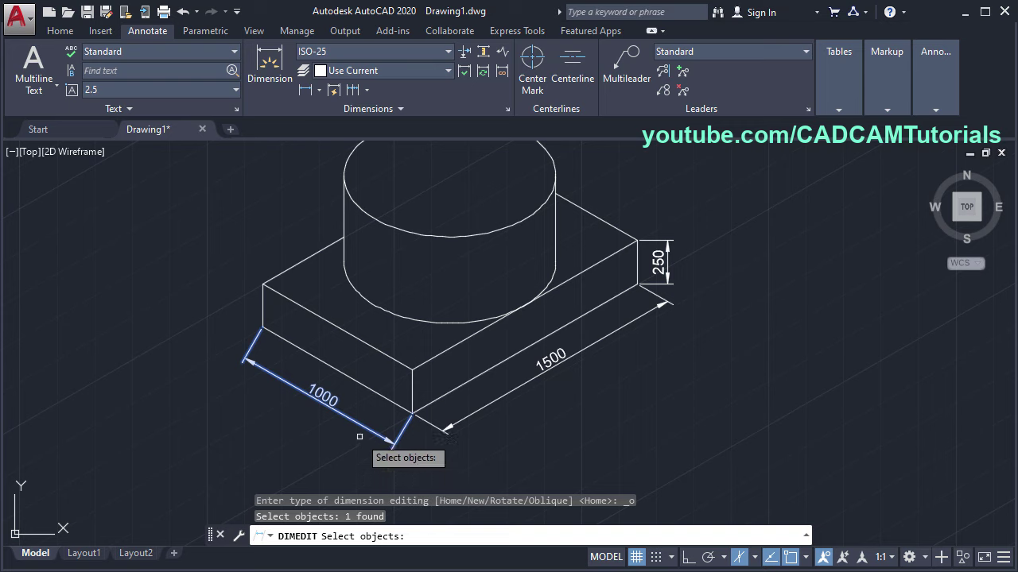
left_click(667, 262)
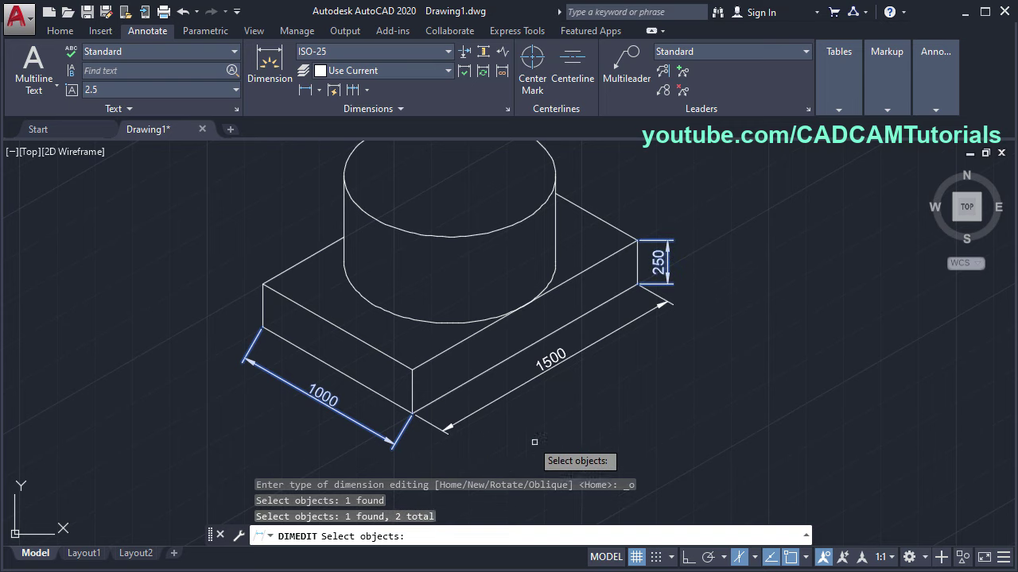
key("Return")
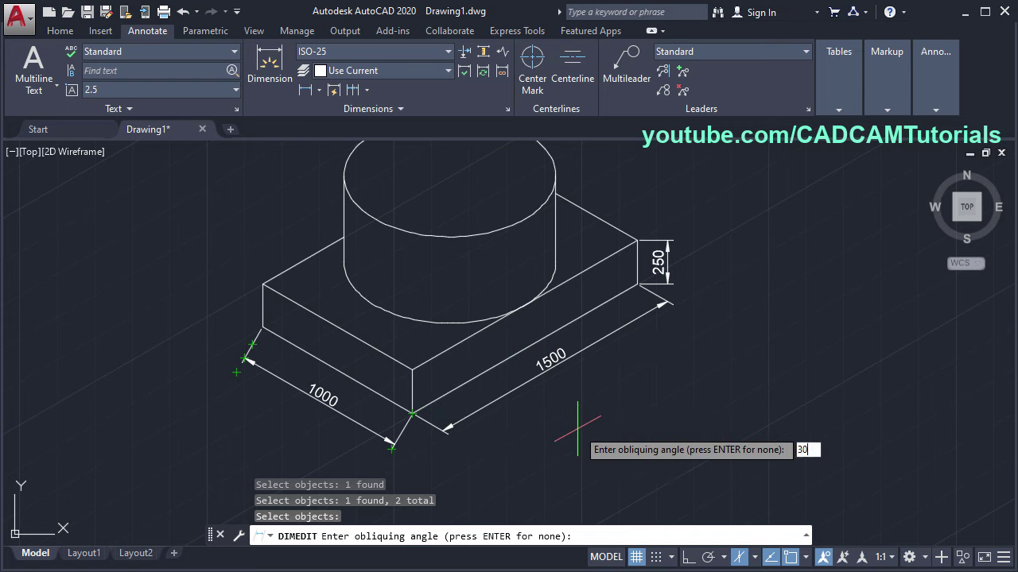
key("Return")
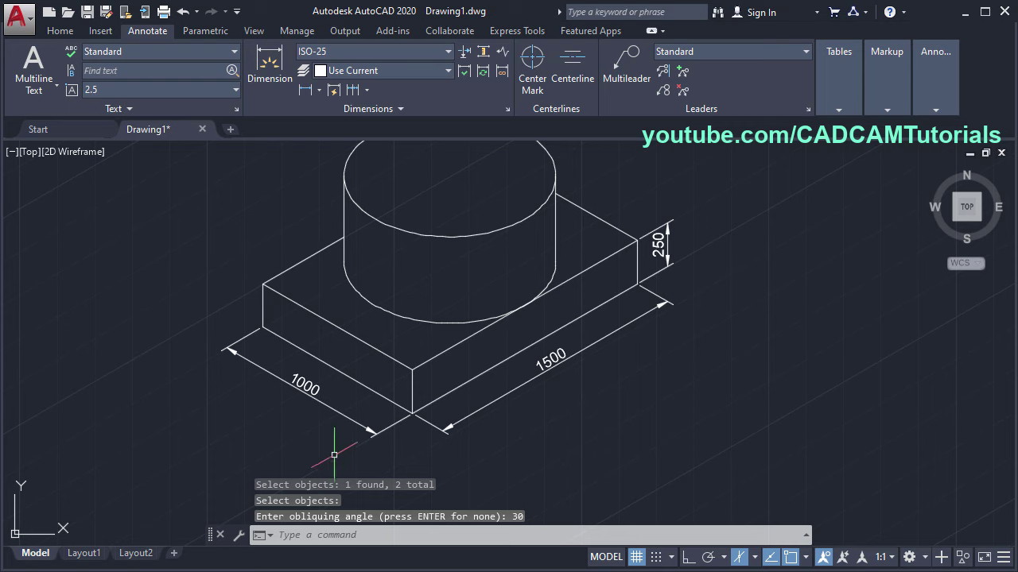
Add a multileader reading R500 from the rear quadrant of the cylinder's top ellipse, with its landing straight above
middle_click_drag(684, 350, 737, 411)
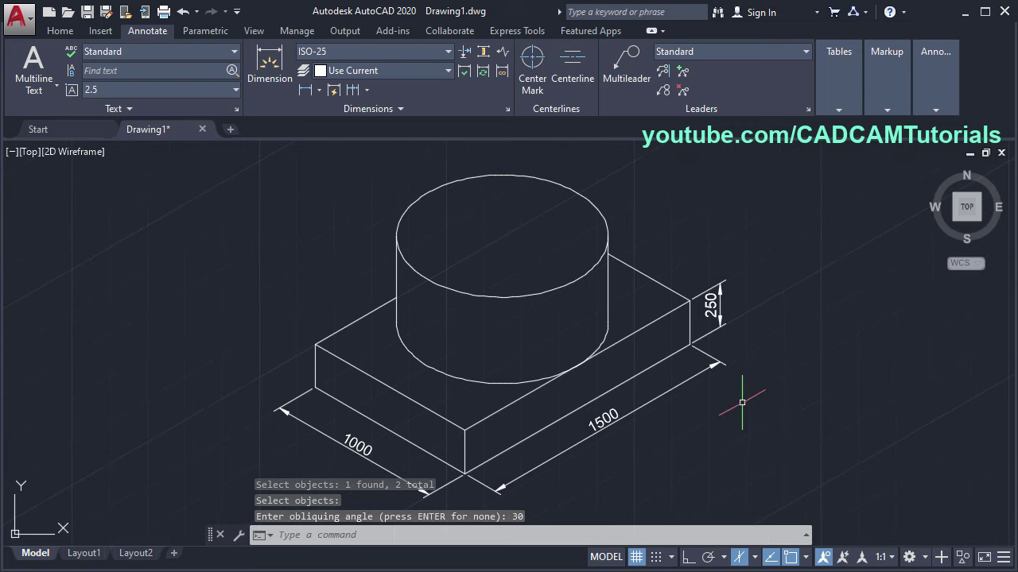
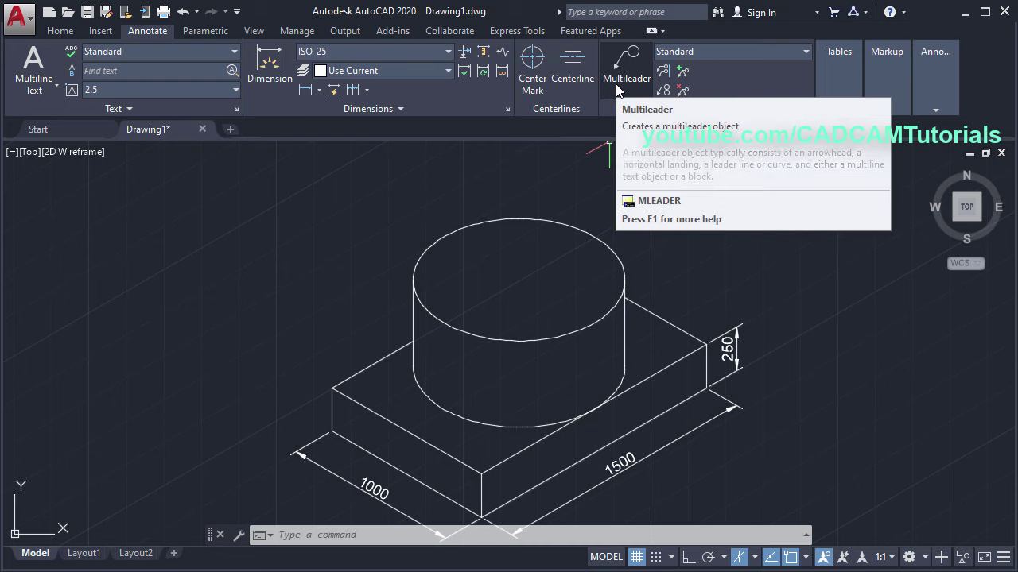
left_click(619, 89)
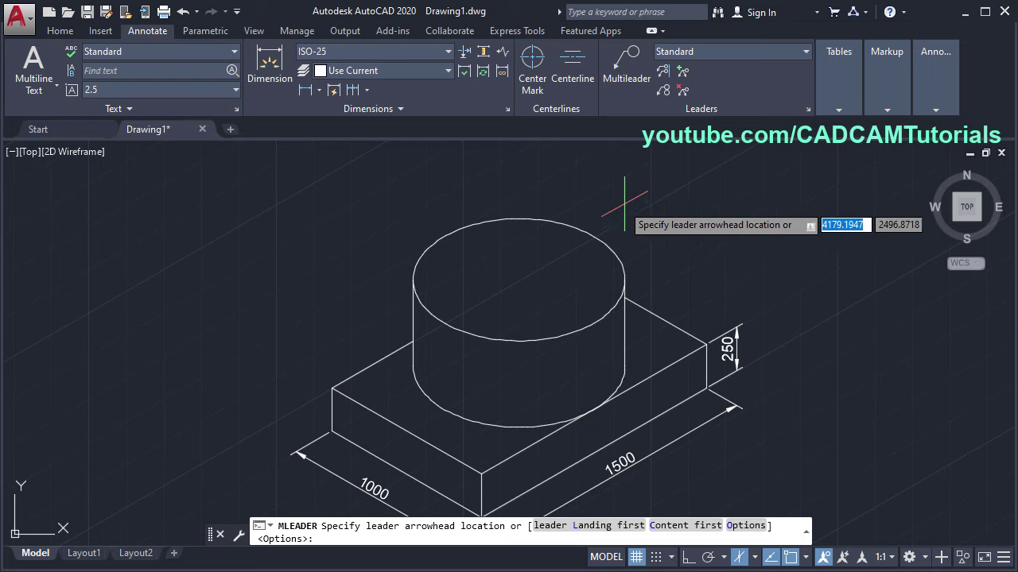
left_click(518, 217)
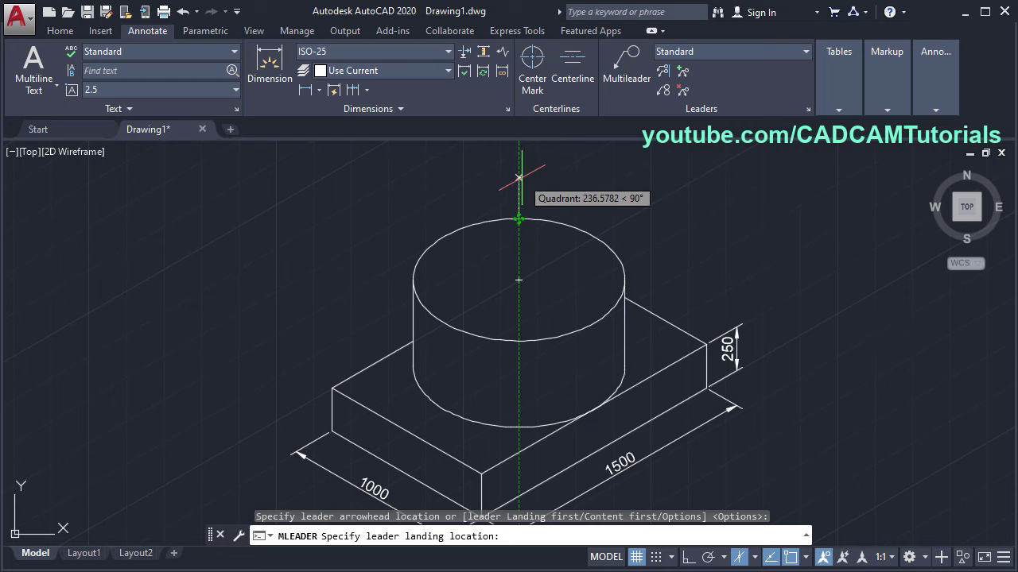
left_click(518, 178)
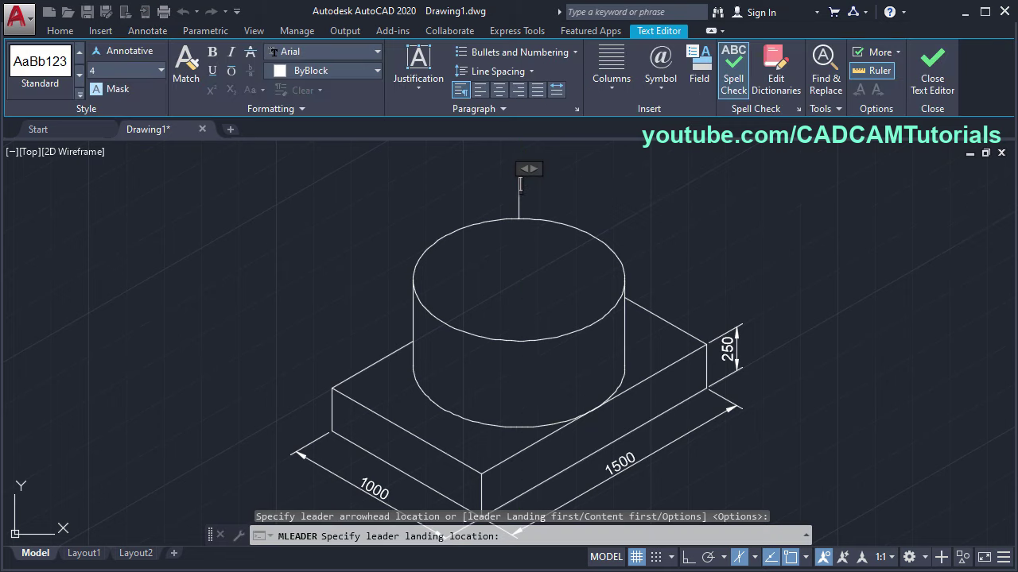
type("R")
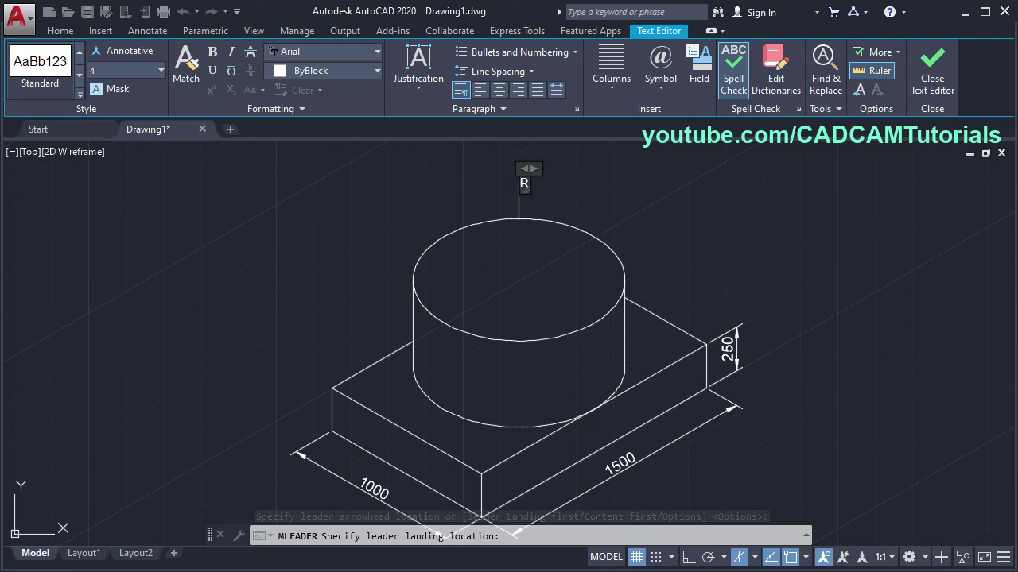
type("500")
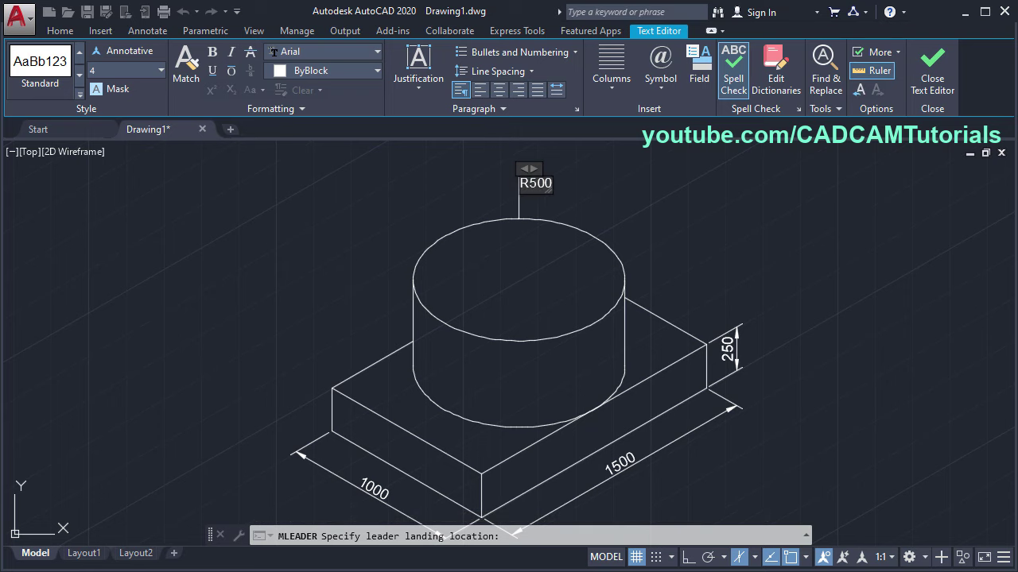
left_click(714, 229)
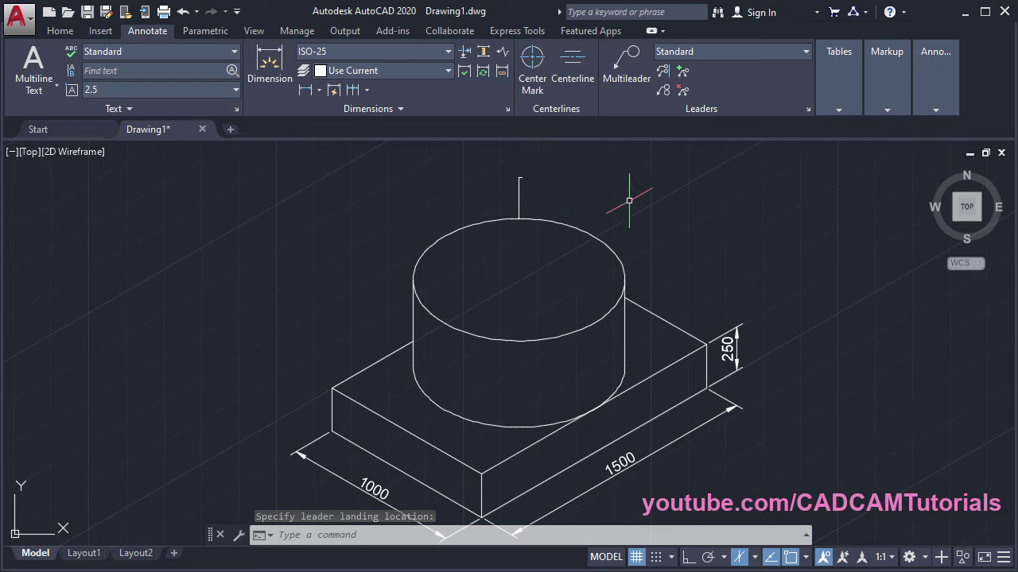
Modify the Standard multileader style to use a specified scale of 25
left_click(807, 112)
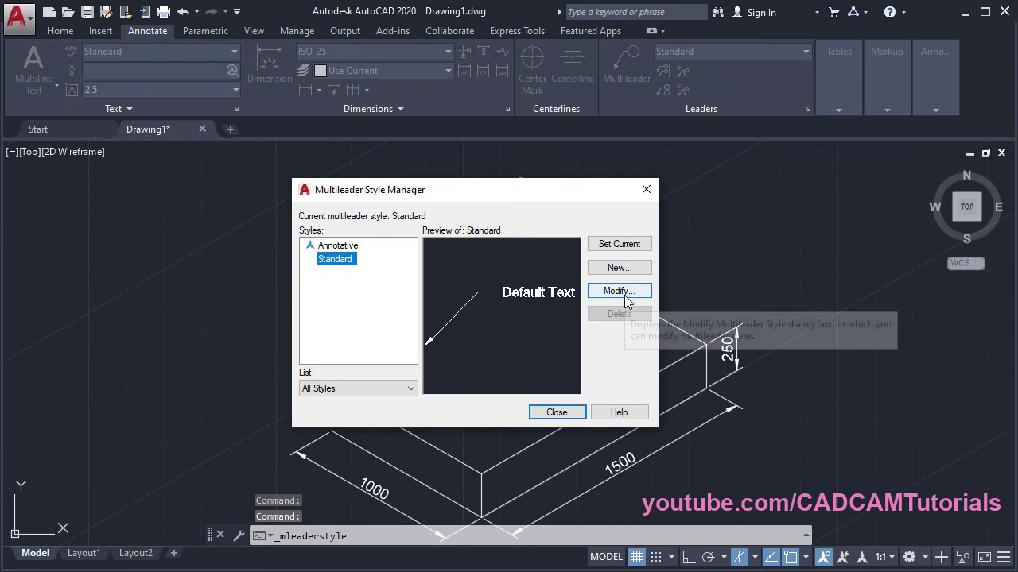
left_click(625, 293)
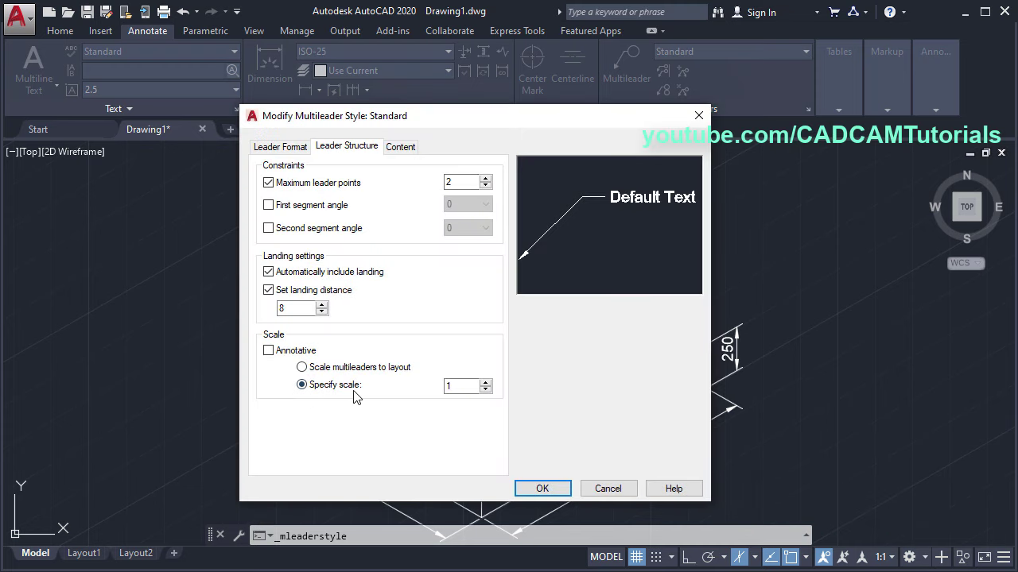
double_click(470, 387)
type("25")
left_click(553, 491)
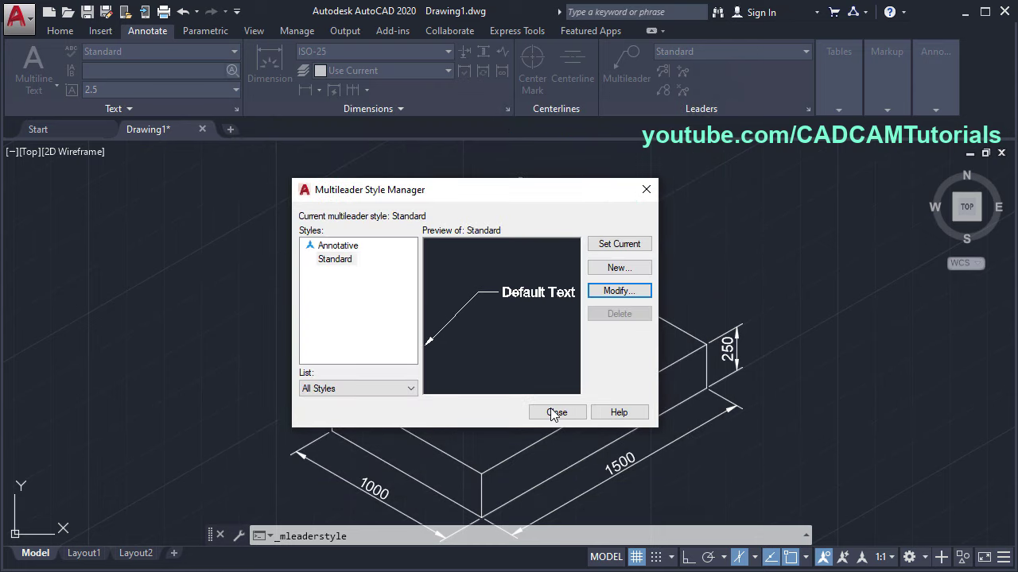
left_click(556, 411)
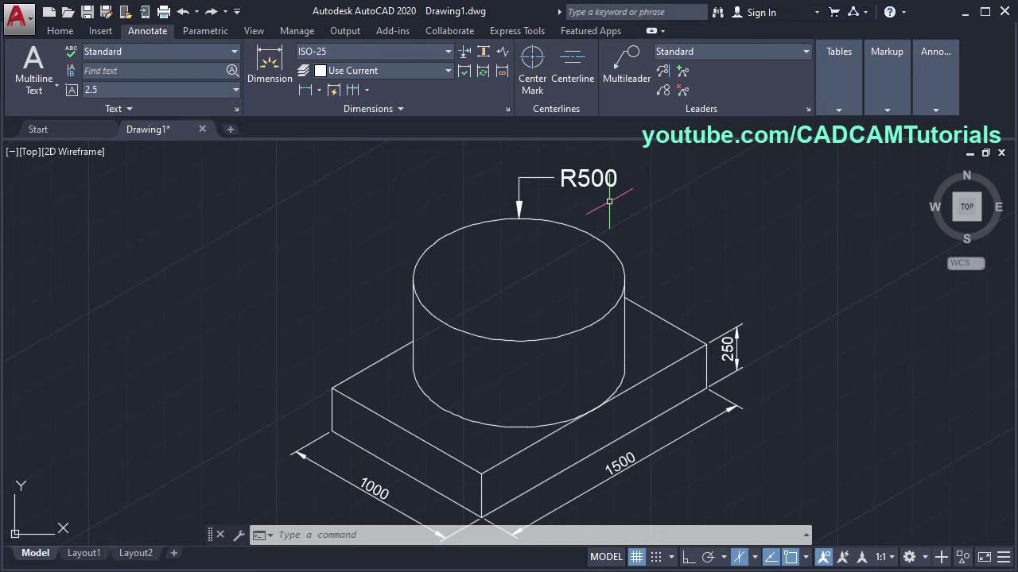
Reduce the content text height of the Standard multileader style so the R500 label matches the dimension text
left_click(808, 112)
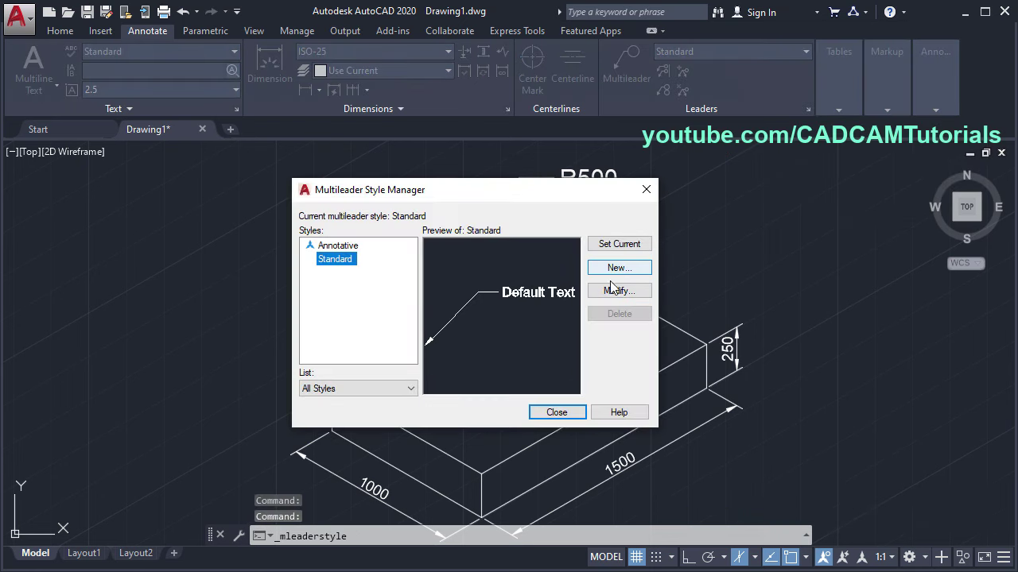
left_click(614, 292)
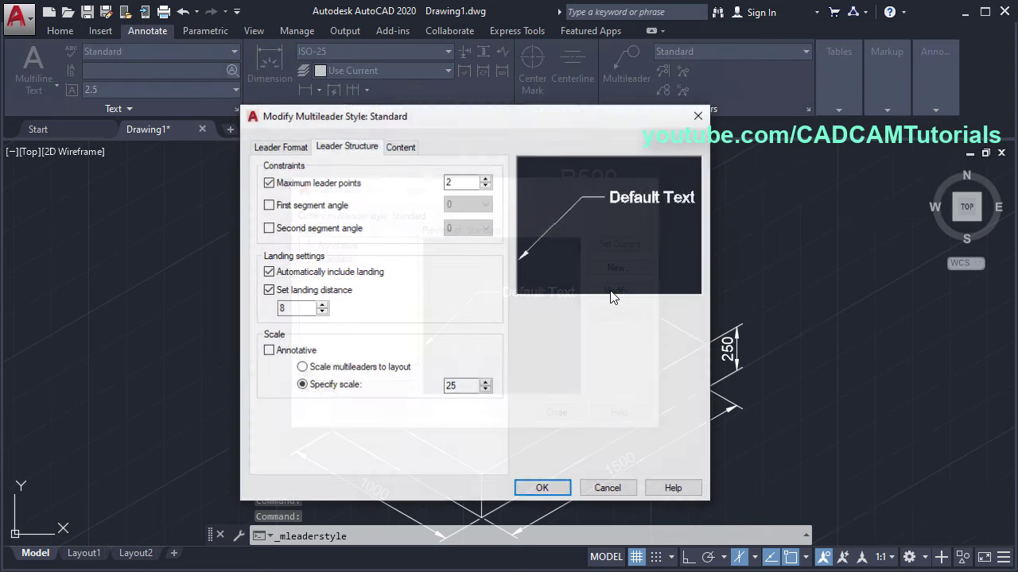
left_click(401, 147)
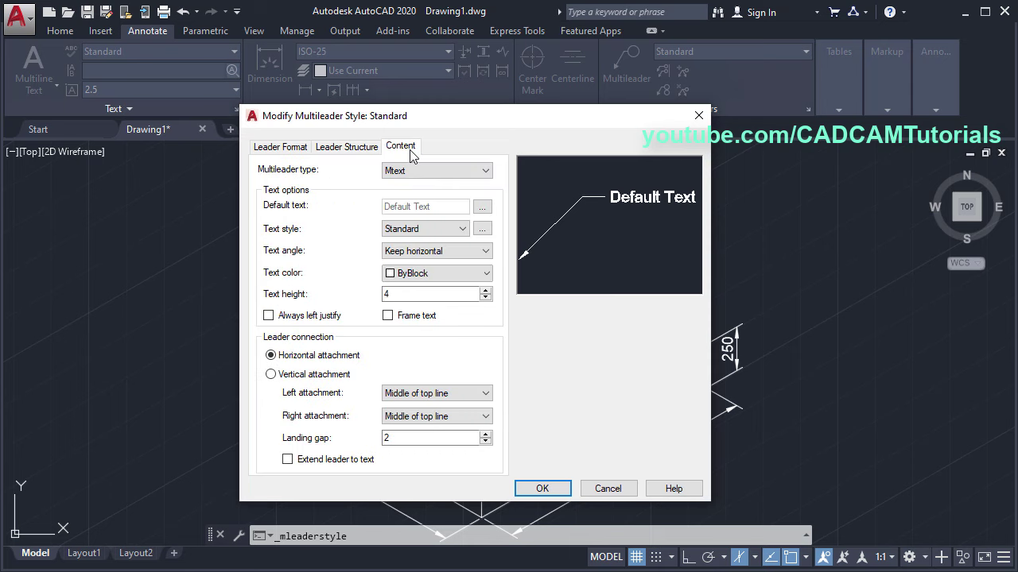
left_click(404, 296)
left_click_drag(404, 295, 302, 296)
left_click(544, 490)
left_click(512, 413)
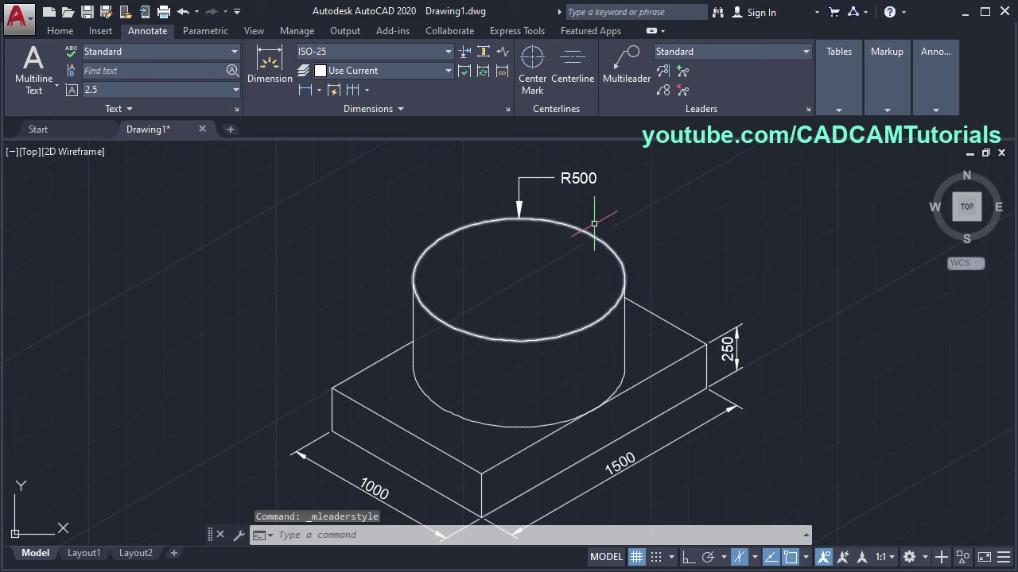
middle_click(731, 212)
middle_click(731, 212)
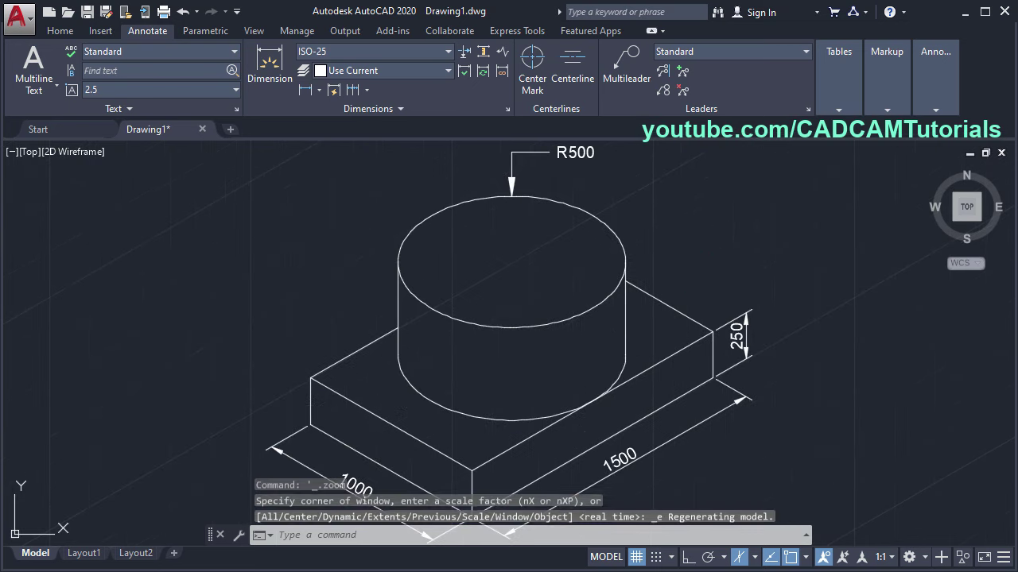
Create a new text style named 30 with an oblique angle of 30
scroll(787, 373, "up", 3)
scroll(643, 352, "up", 4)
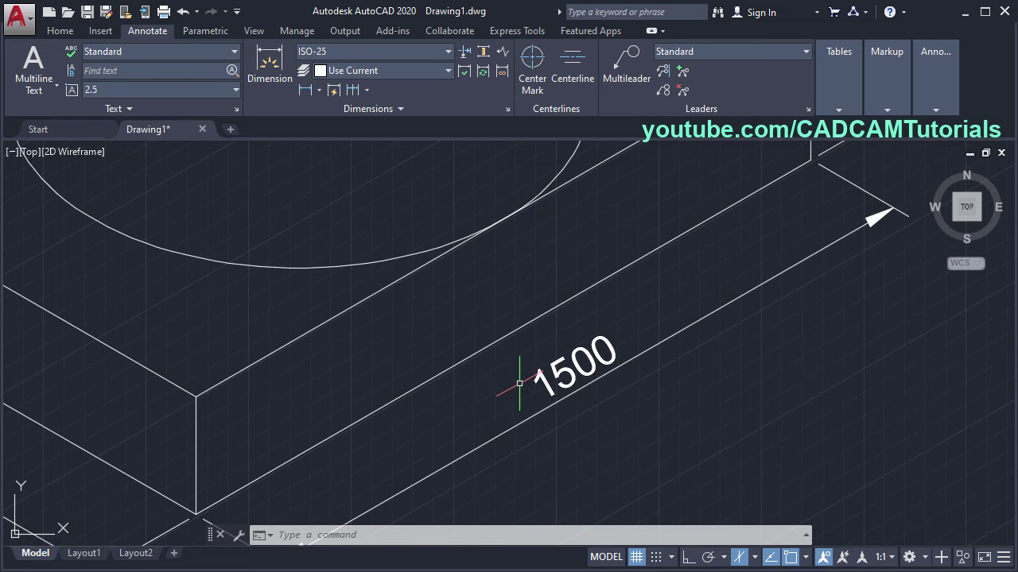
middle_click_drag(543, 391, 589, 391)
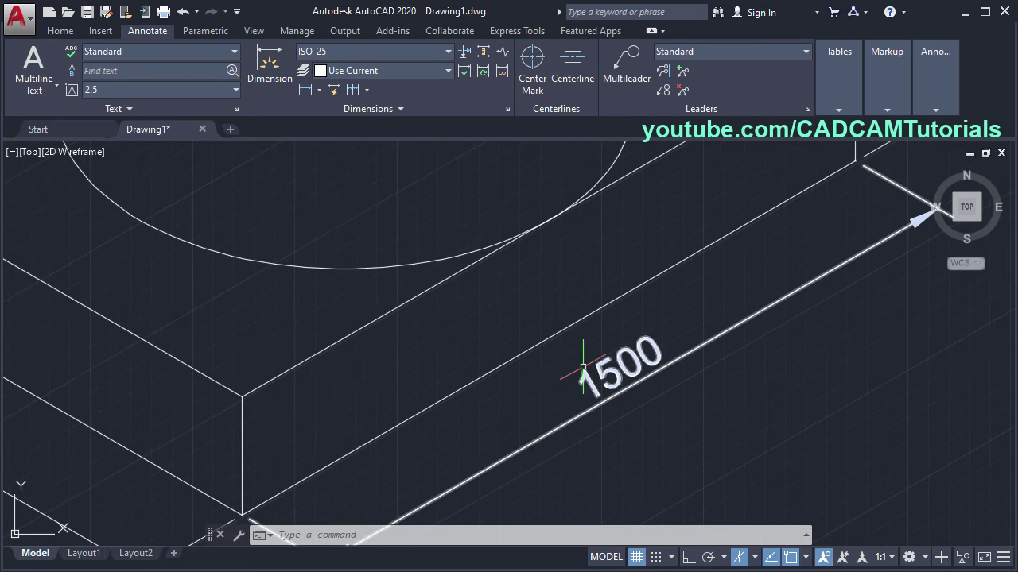
scroll(582, 367, "down", 2)
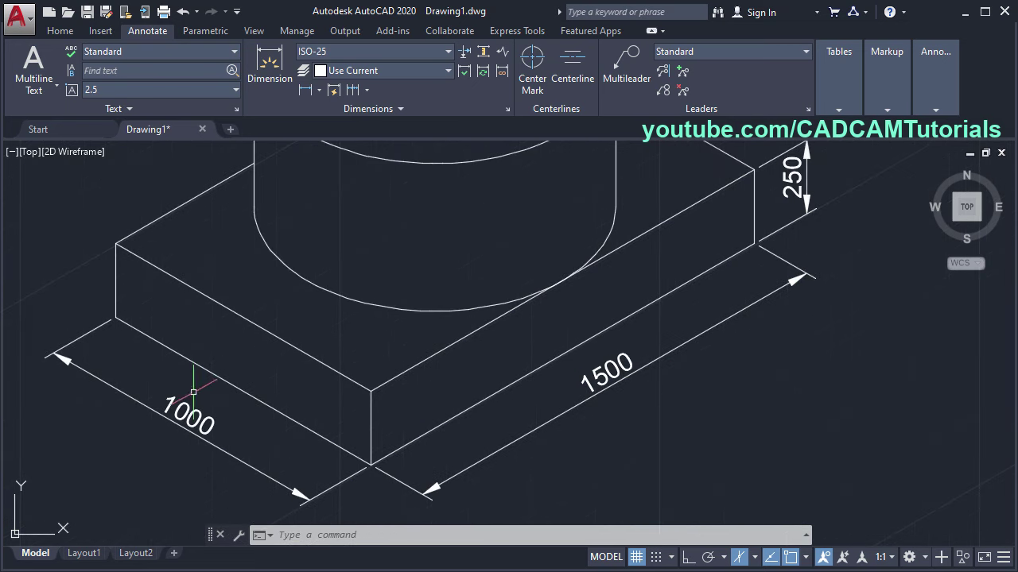
scroll(577, 409, "down", 2)
middle_click_drag(644, 385, 648, 403)
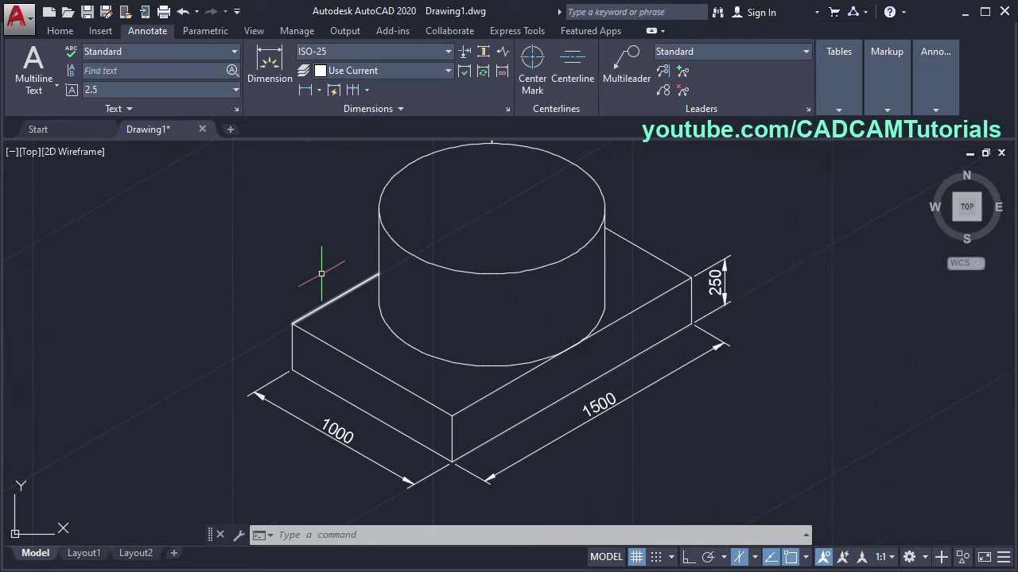
left_click(238, 111)
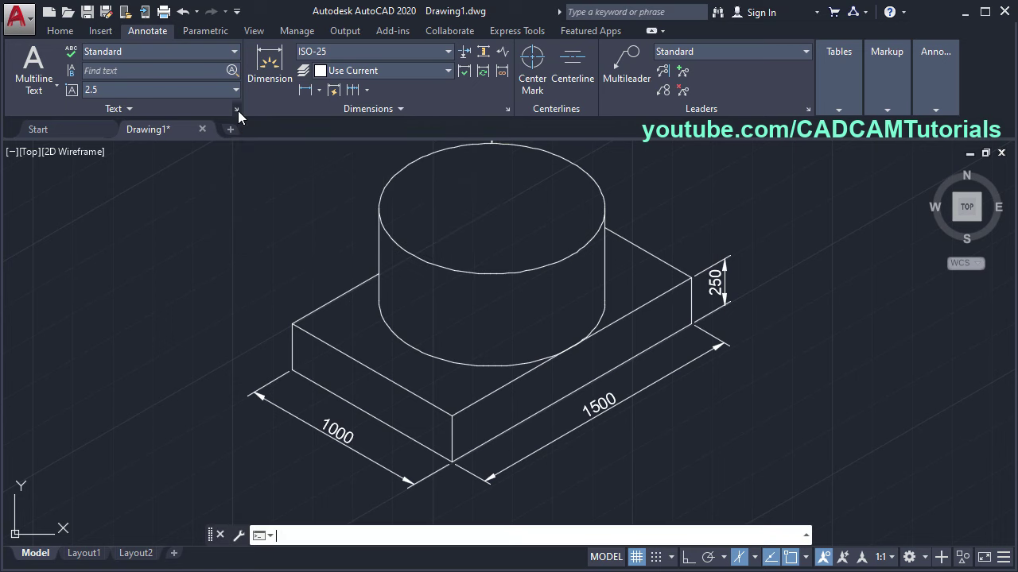
left_click_drag(503, 138, 493, 44)
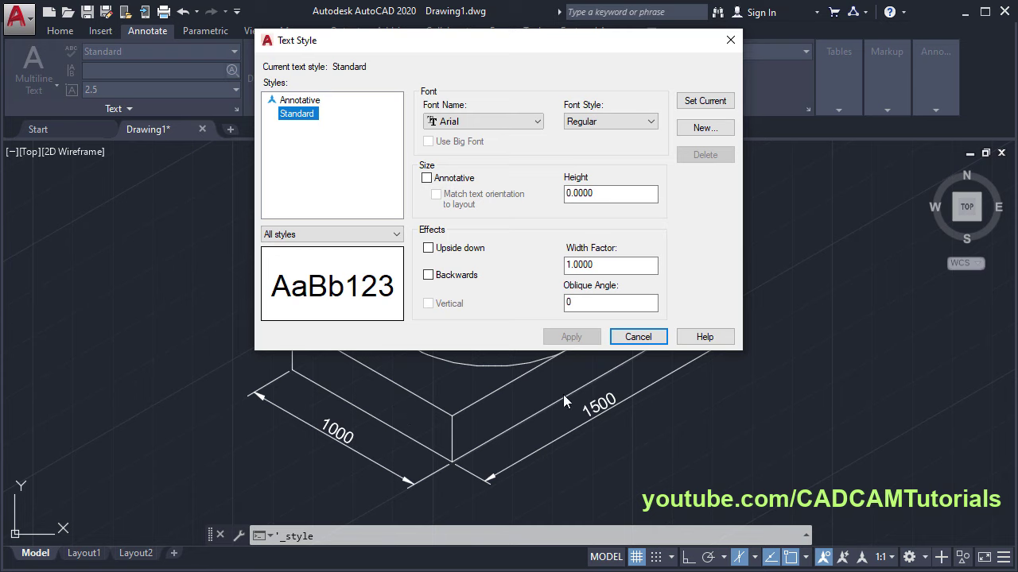
left_click(705, 129)
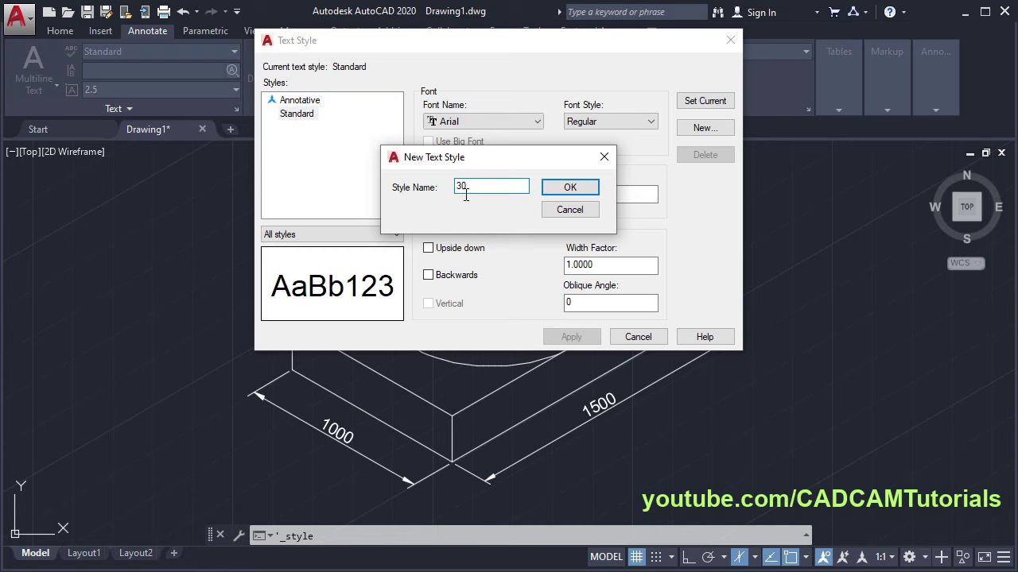
left_click(580, 193)
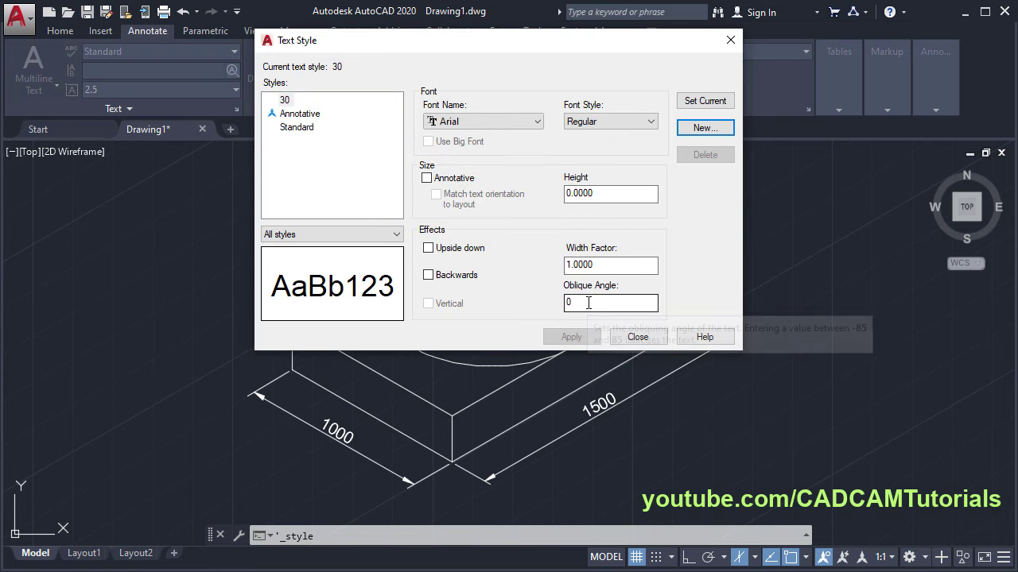
left_click_drag(588, 303, 495, 296)
type("30")
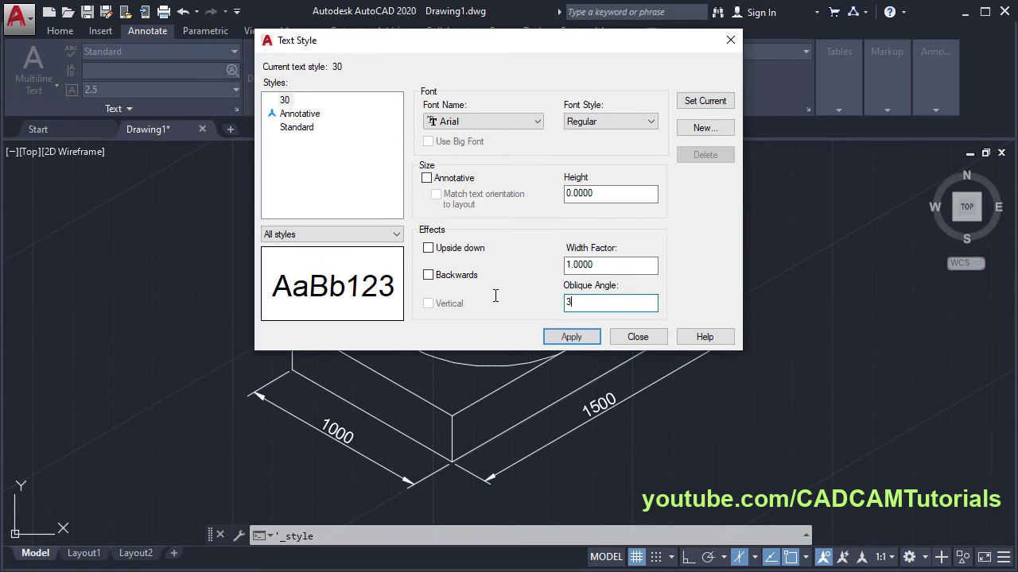
left_click(570, 336)
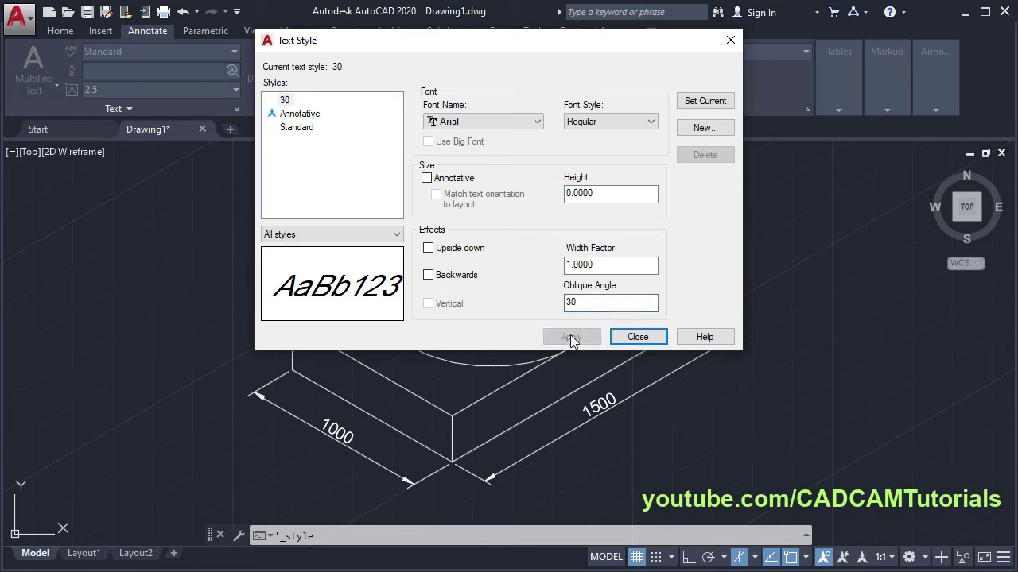
Create a second text style named -30 with an oblique angle of -30 and save the changes
left_click(718, 127)
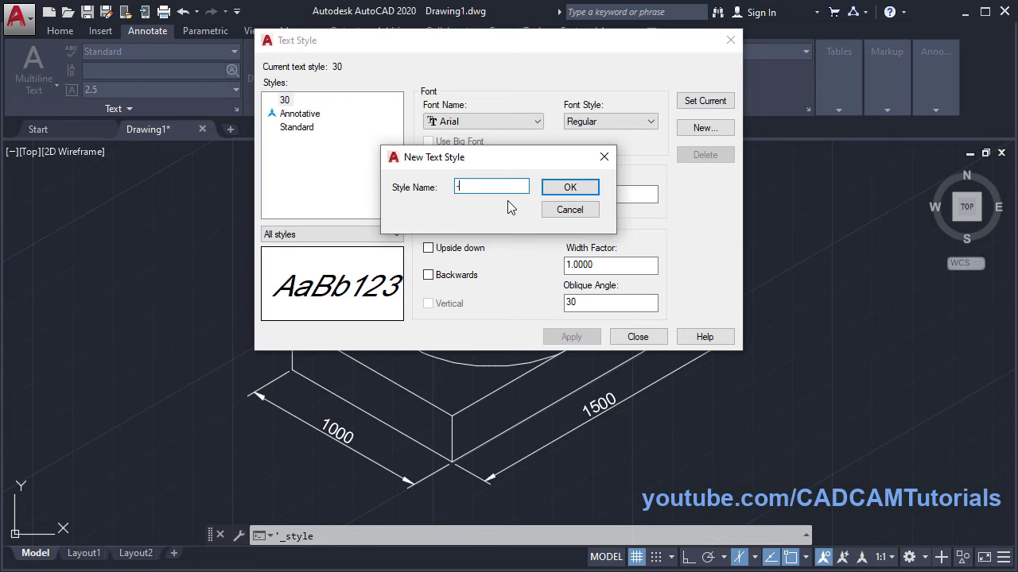
left_click(573, 190)
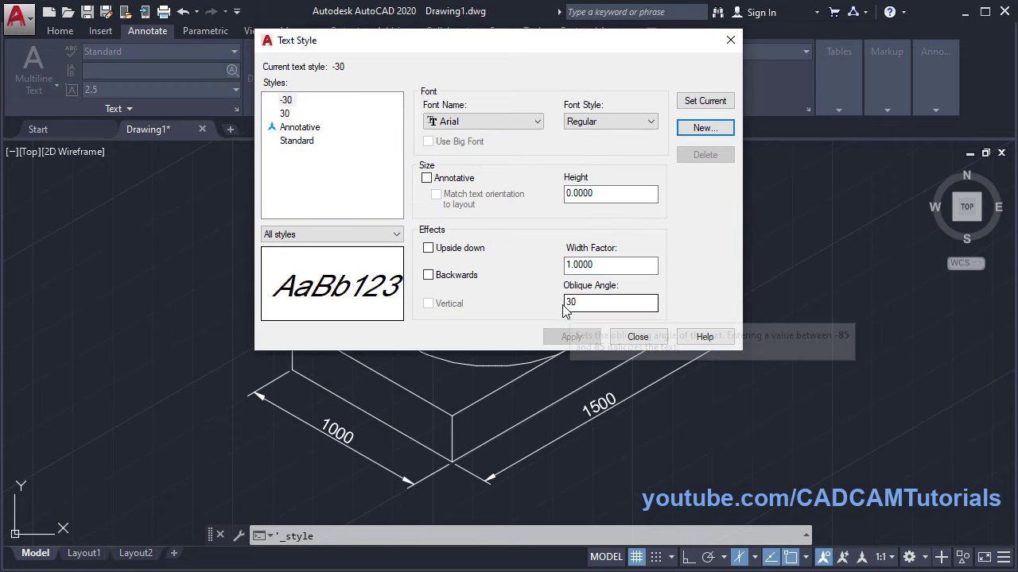
left_click(567, 302)
type("-")
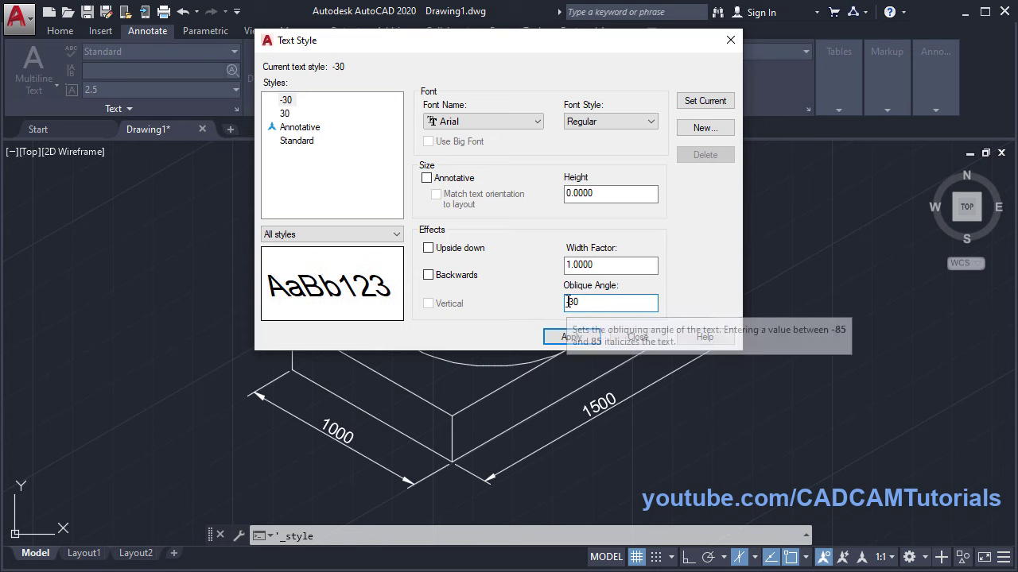
left_click(571, 337)
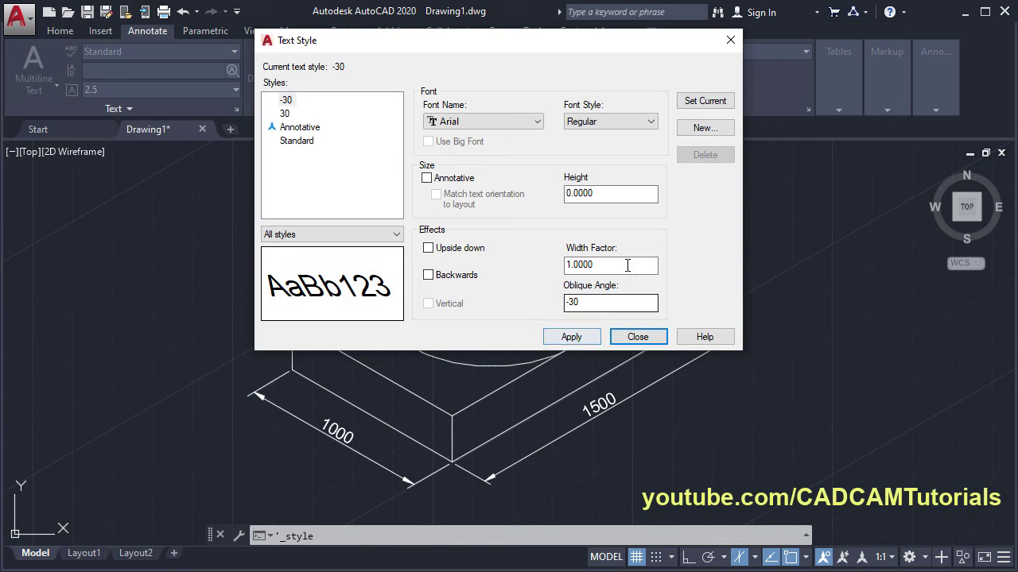
left_click(638, 337)
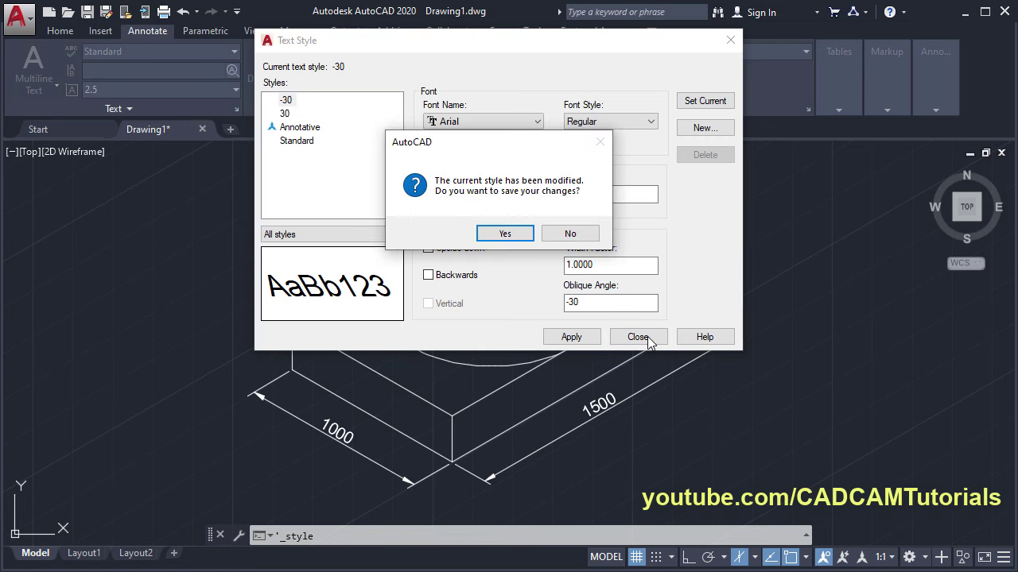
left_click(505, 234)
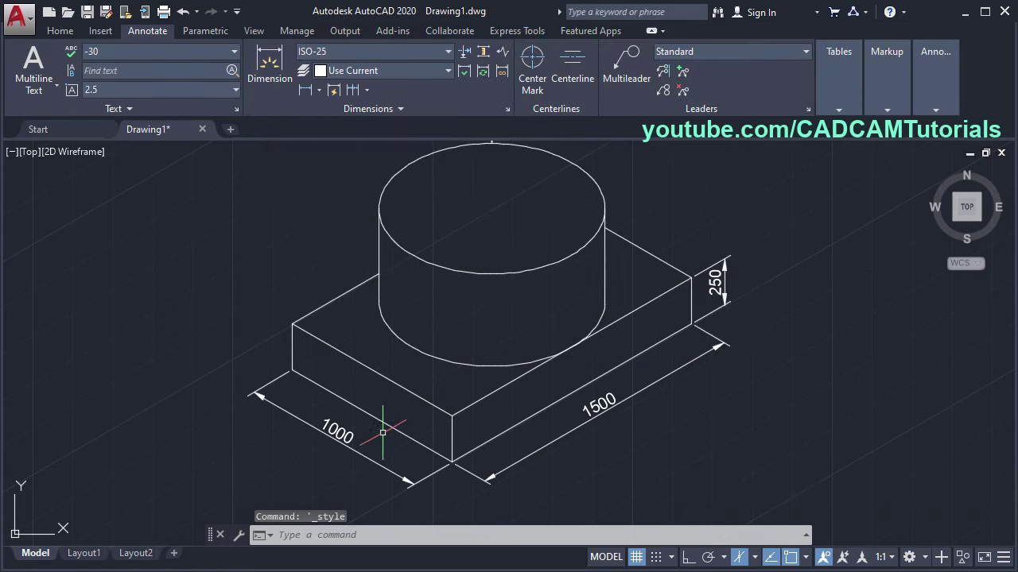
Create a new dimension style named 30, based on ISO-25, that uses text style 30
middle_click_drag(439, 396, 446, 427)
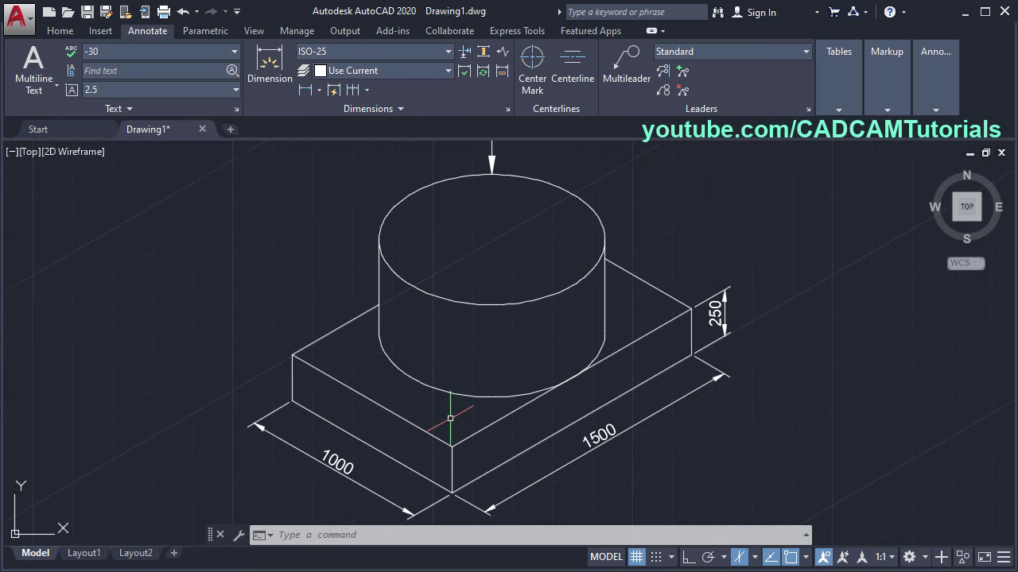
scroll(450, 418, "down", 1)
scroll(518, 419, "up", 3)
middle_click_drag(541, 454, 546, 432)
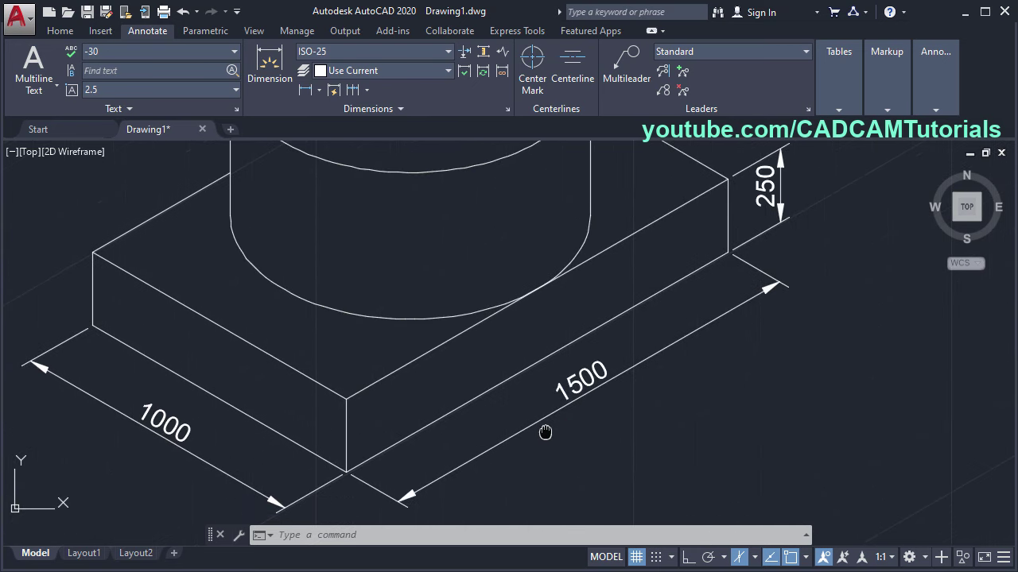
left_click(508, 110)
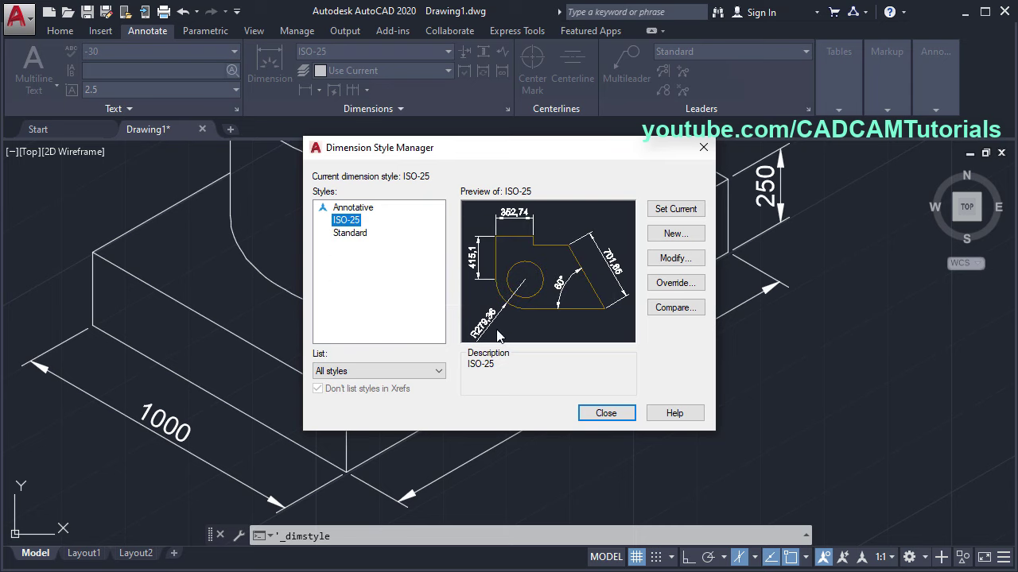
left_click(675, 234)
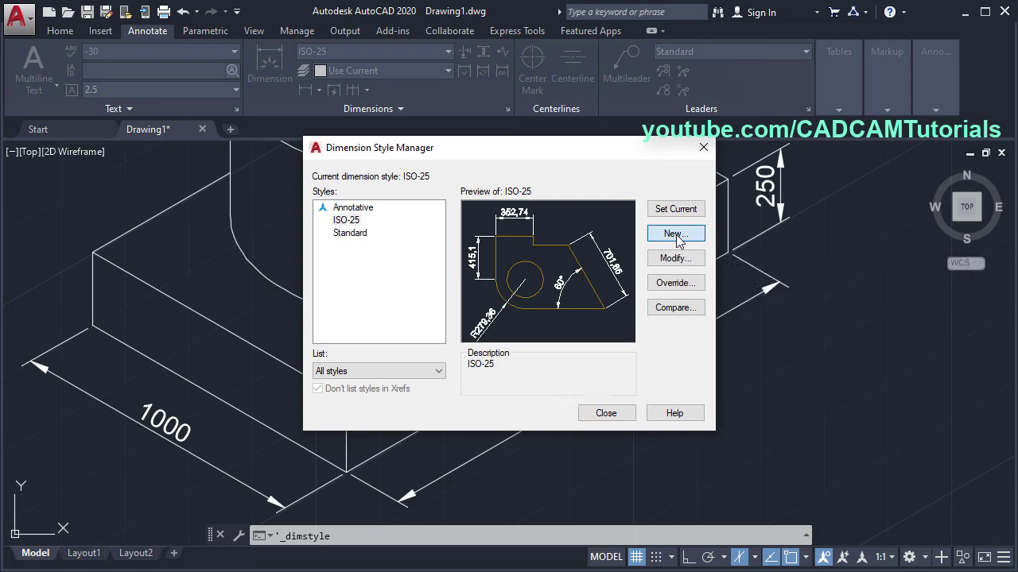
type("30")
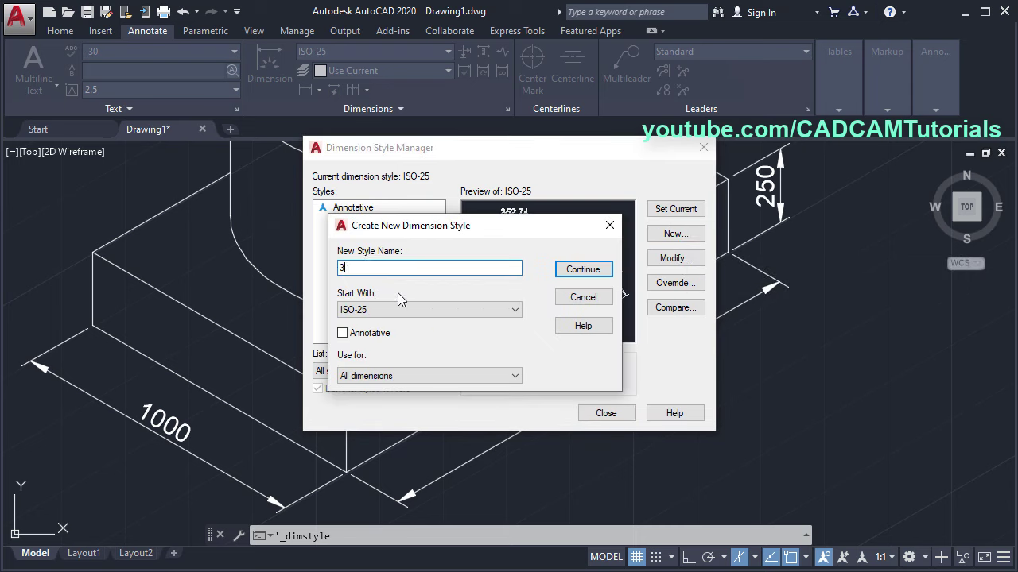
left_click(593, 278)
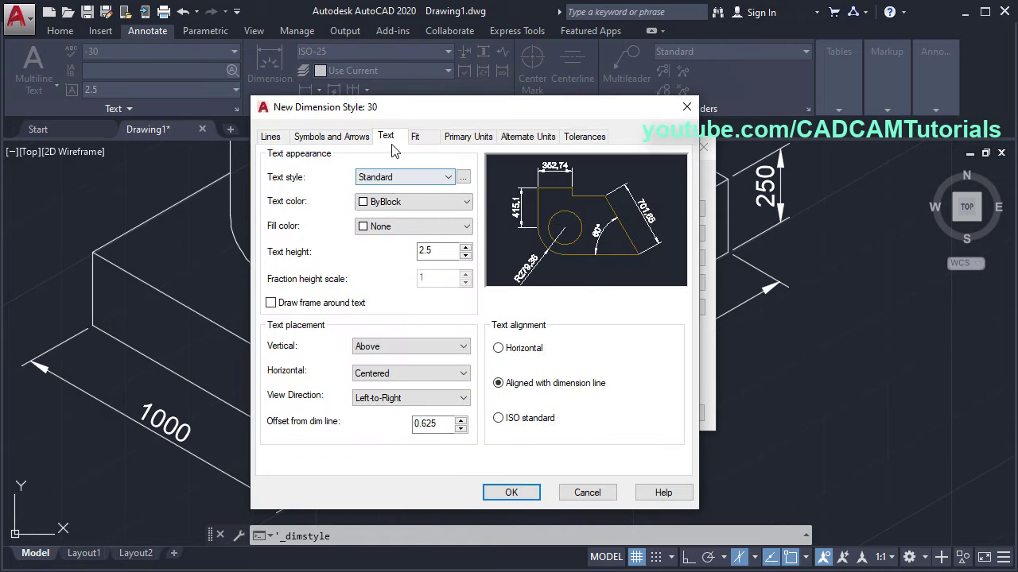
left_click(449, 177)
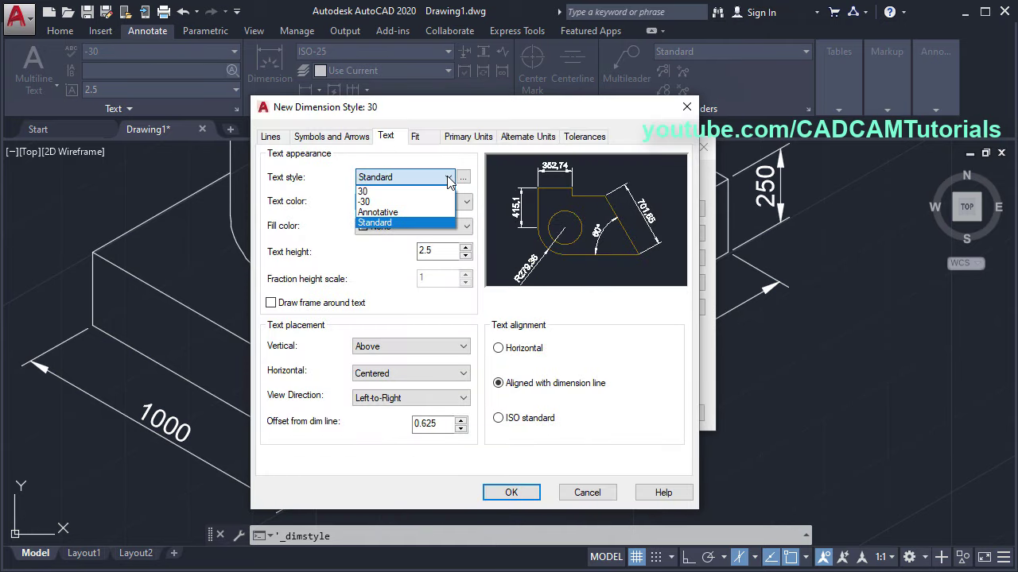
left_click(378, 193)
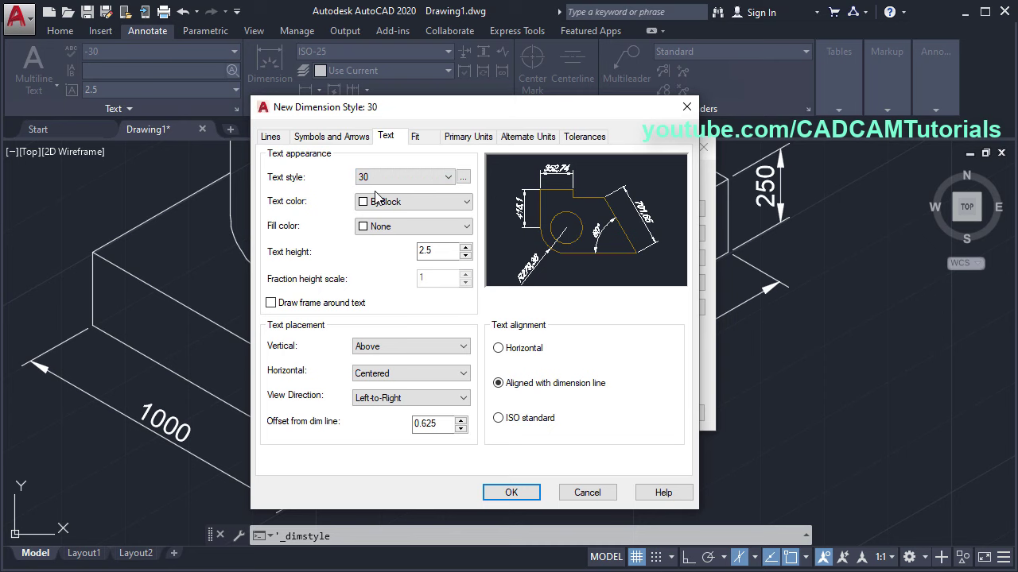
left_click(513, 493)
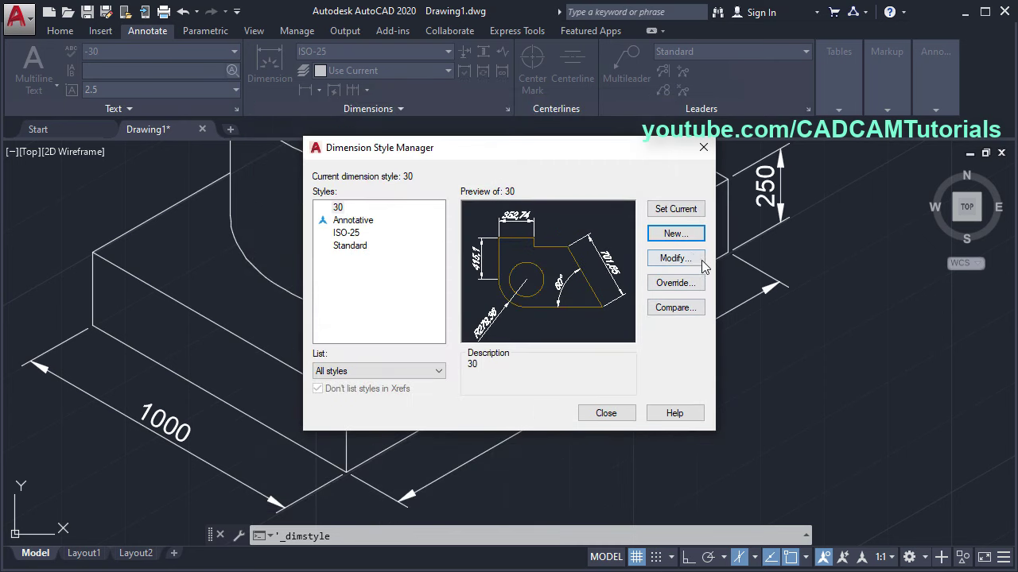
Create another dimension style named -30, based on style 30, that uses text style -30, and finish managing styles
left_click(676, 233)
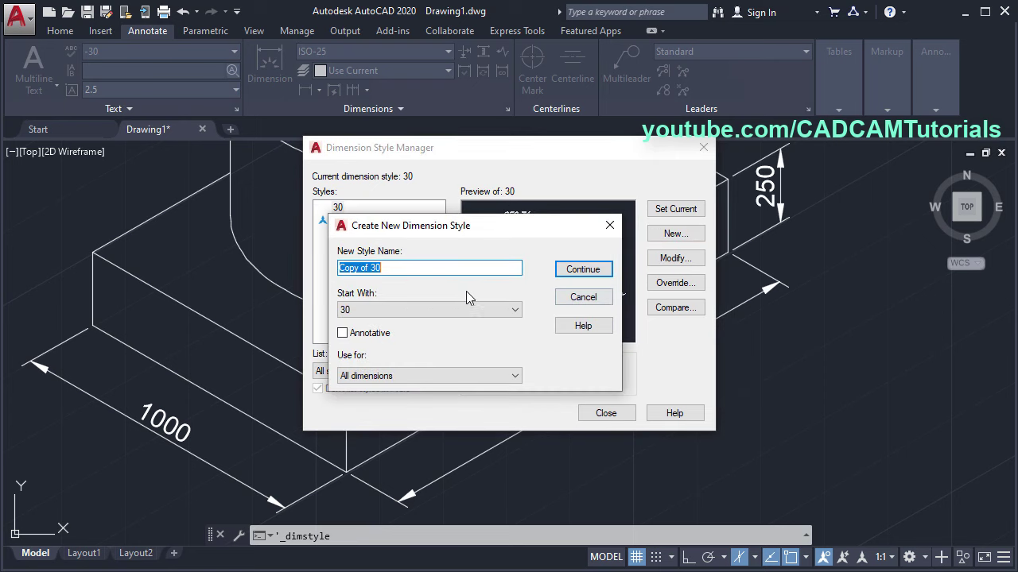
type("-")
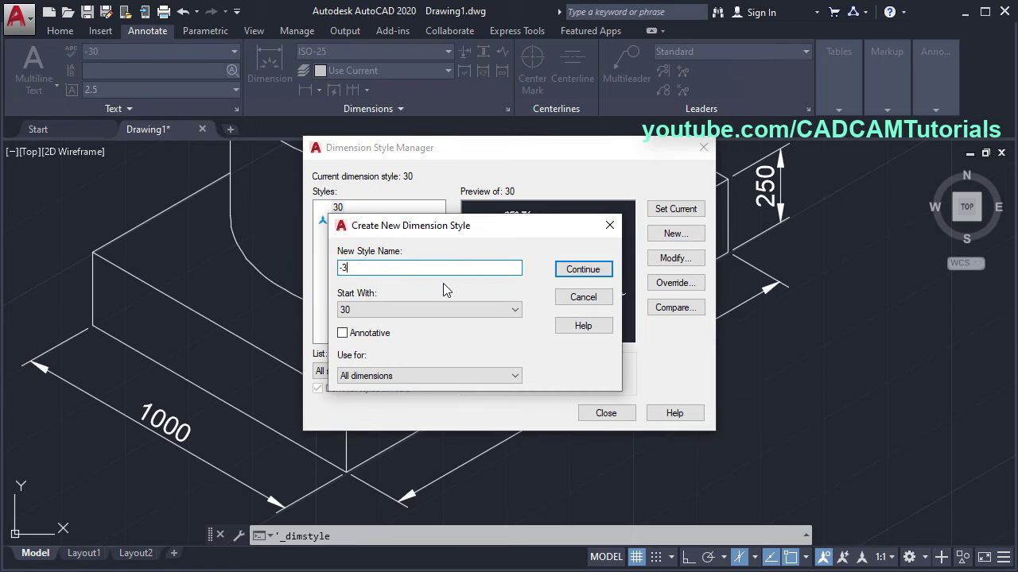
left_click(580, 270)
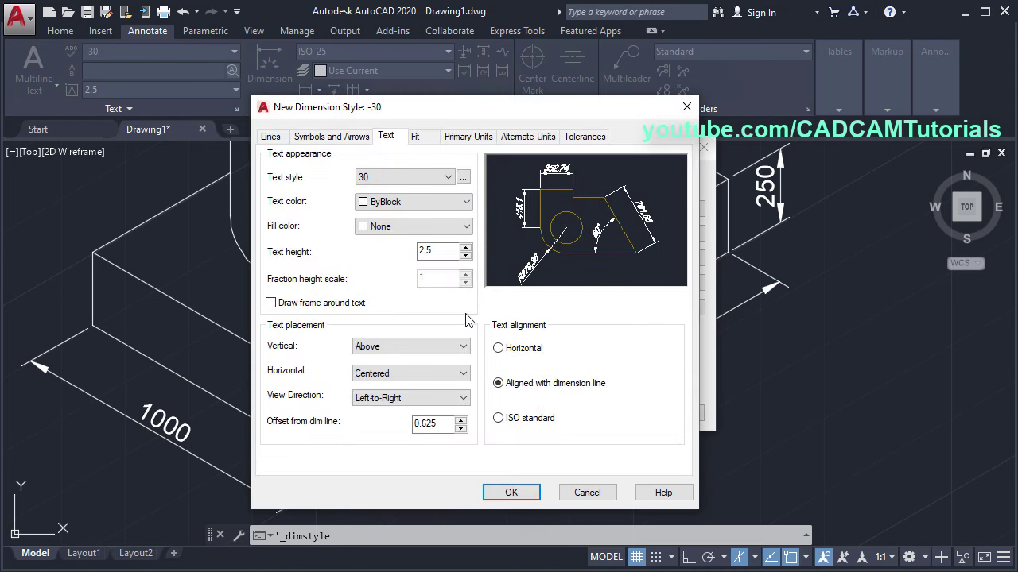
left_click(448, 178)
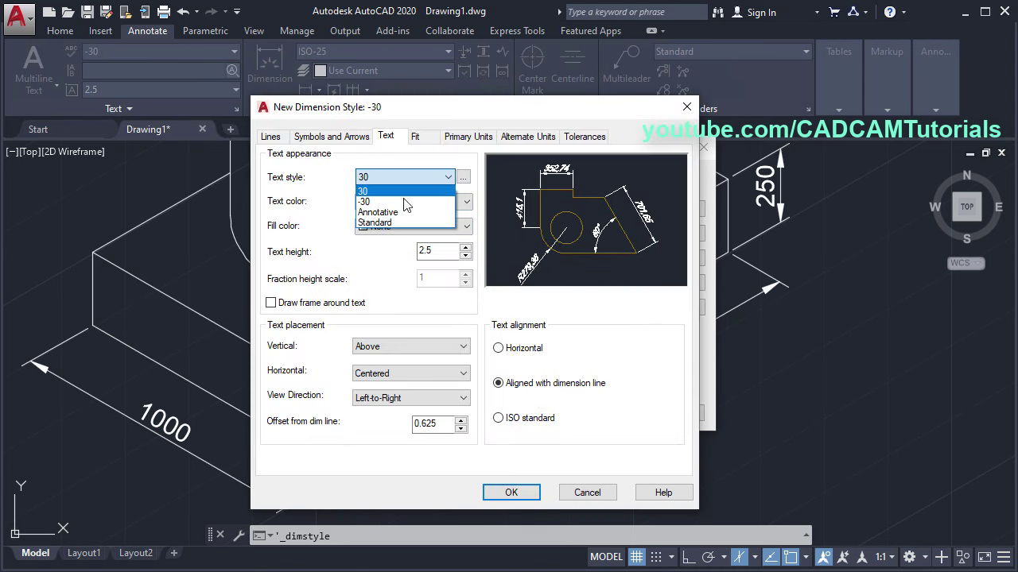
left_click(372, 203)
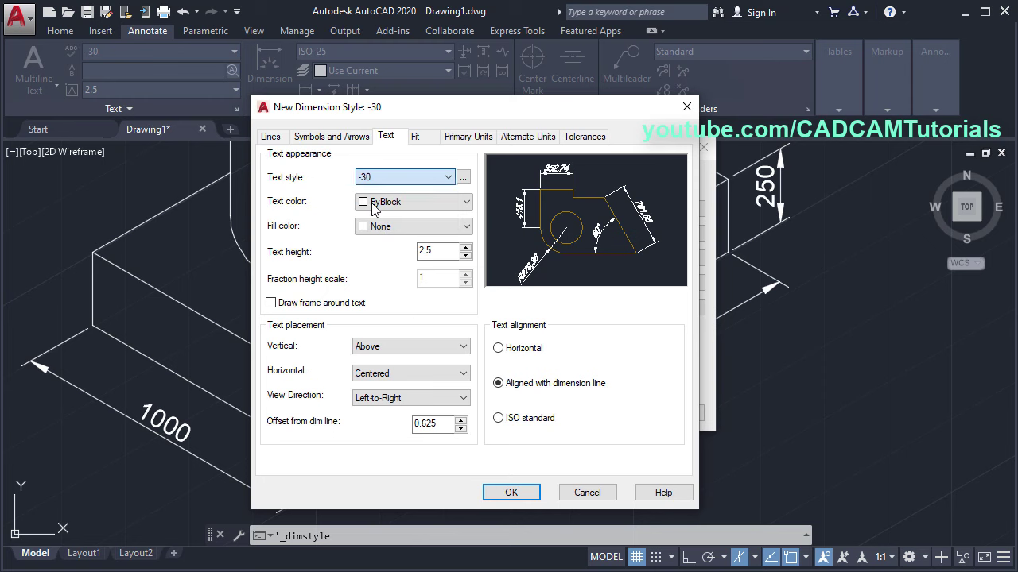
left_click(531, 493)
left_click(606, 416)
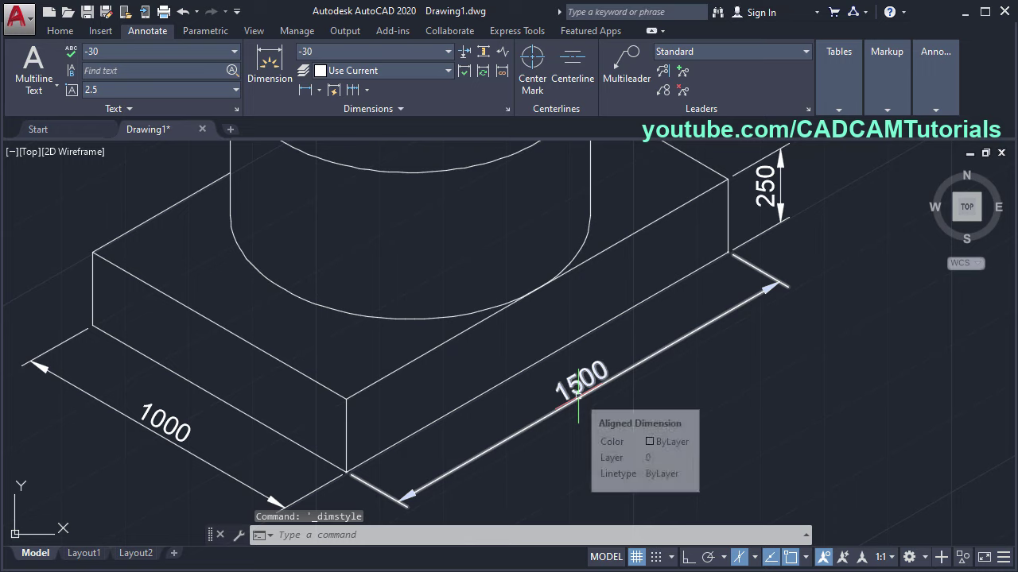
Assign the dimension style -30 to the 1500 dimension along the block's long edge
left_click(577, 390)
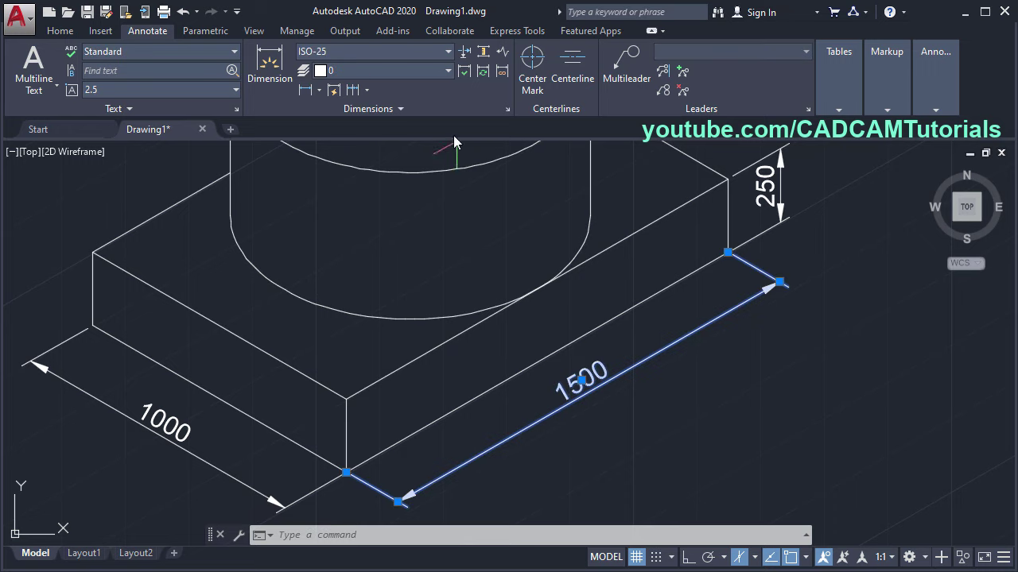
left_click(448, 52)
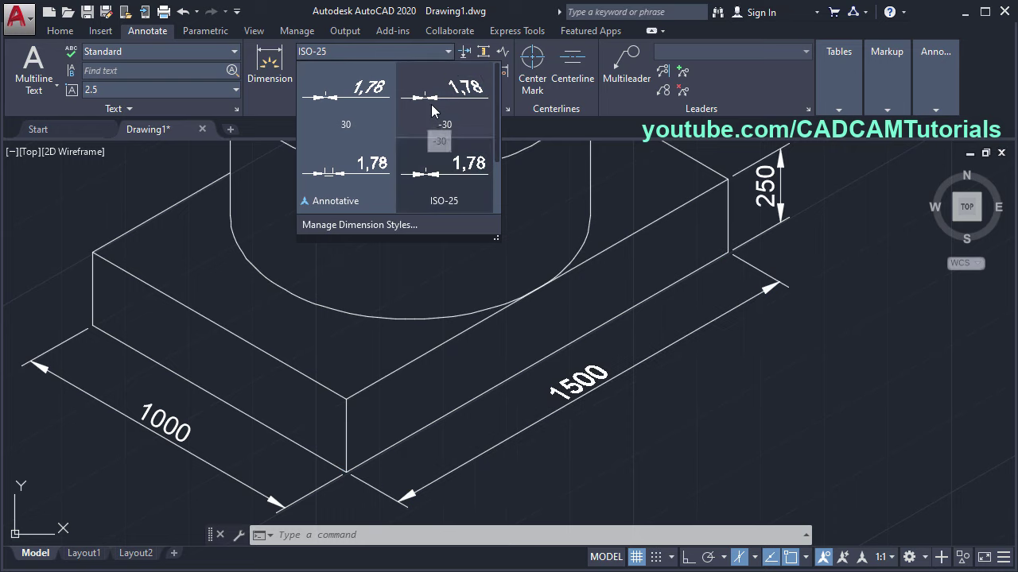
left_click(439, 119)
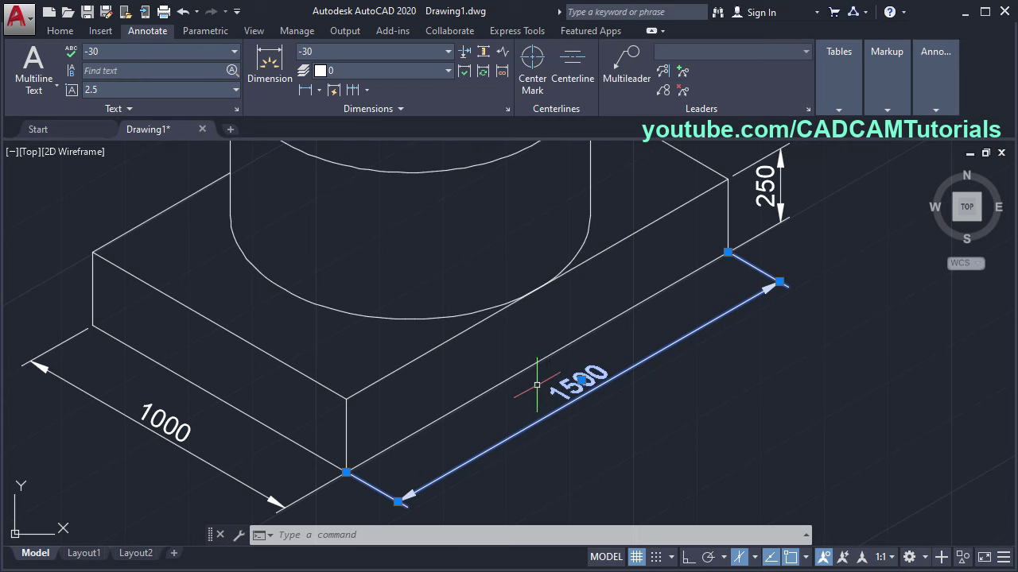
key("Escape")
key("Escape")
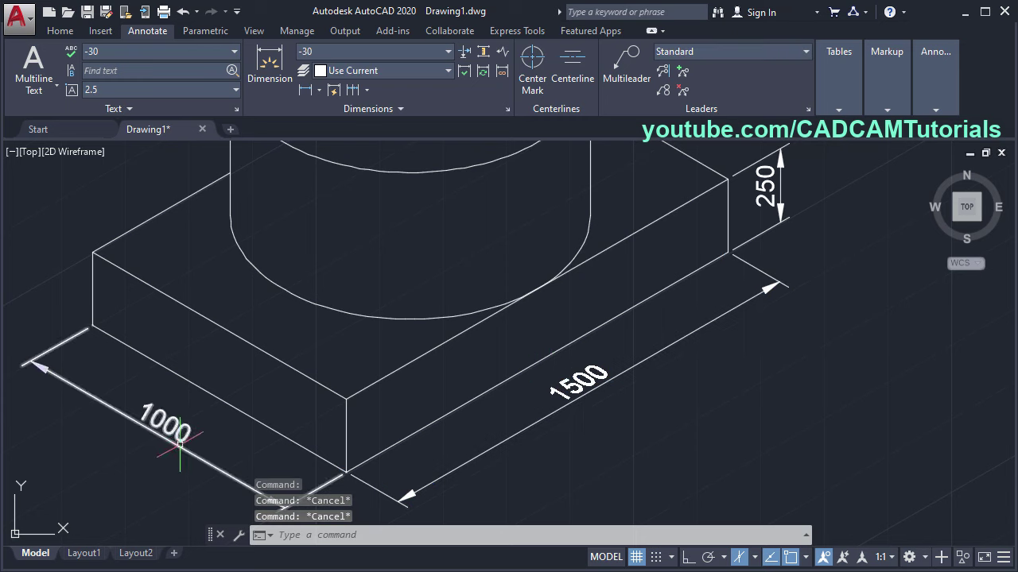
Assign the dimension style 30 to the 1000 dimension along the block's short edge
left_click(180, 443)
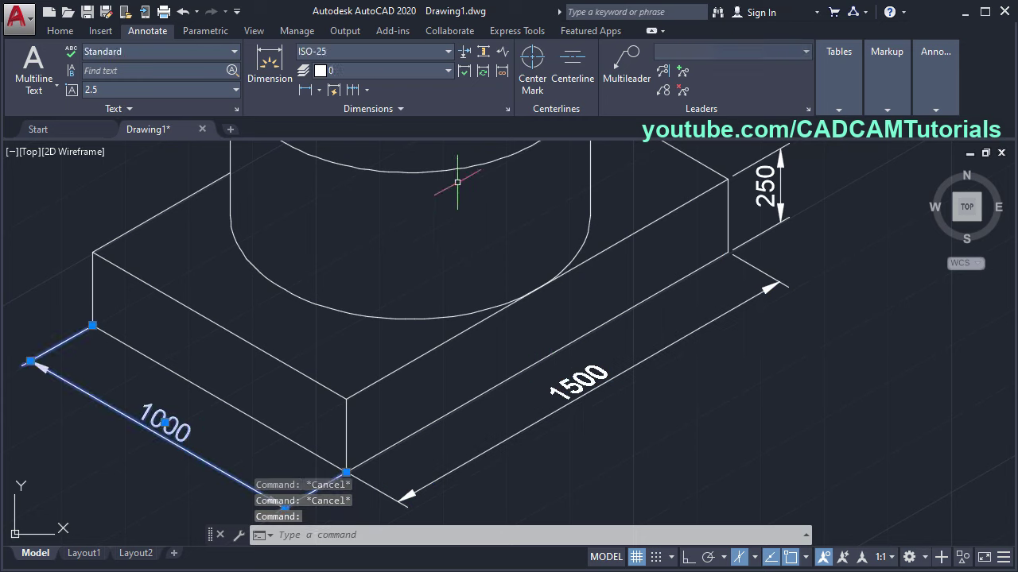
left_click(373, 49)
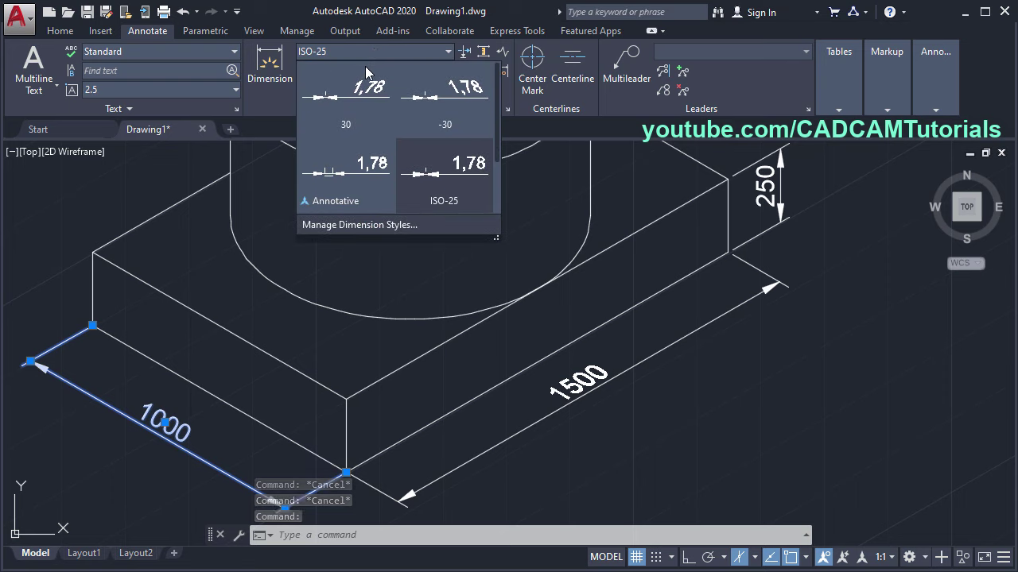
left_click(325, 119)
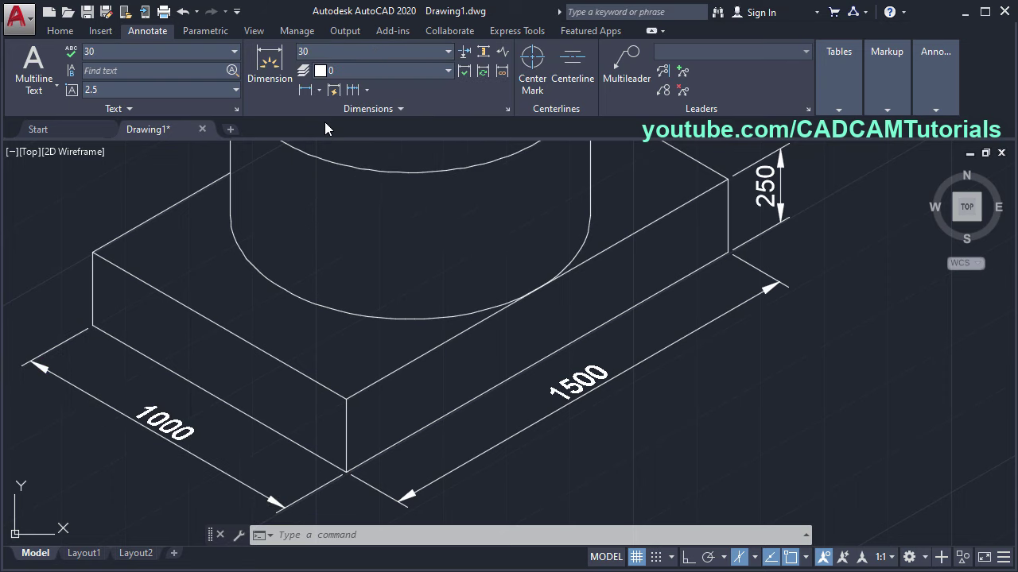
key("Escape")
Assign the dimension style -30 to the vertical 250 dimension at the block's far corner and clear the selection
left_click(781, 209)
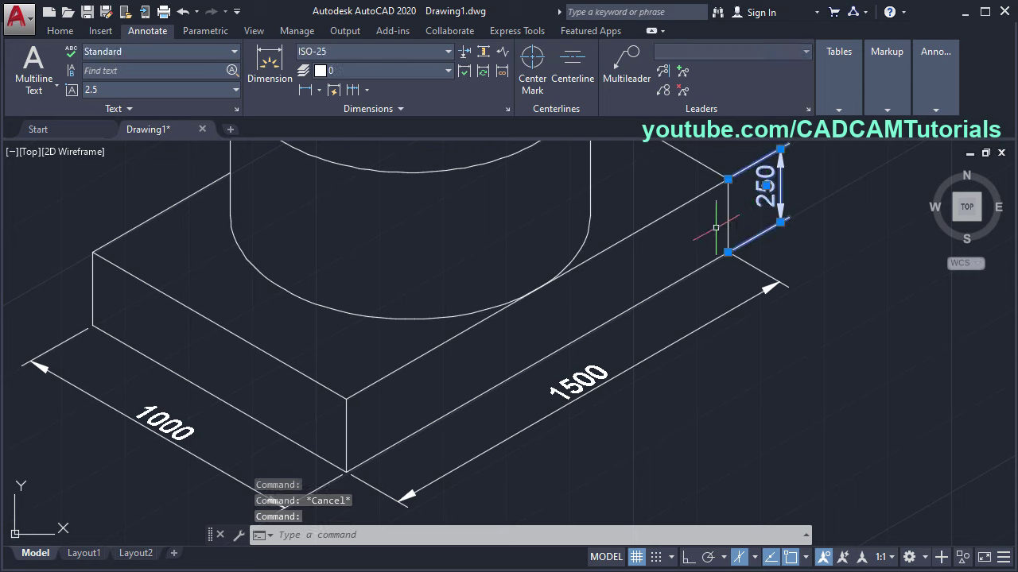
left_click(410, 53)
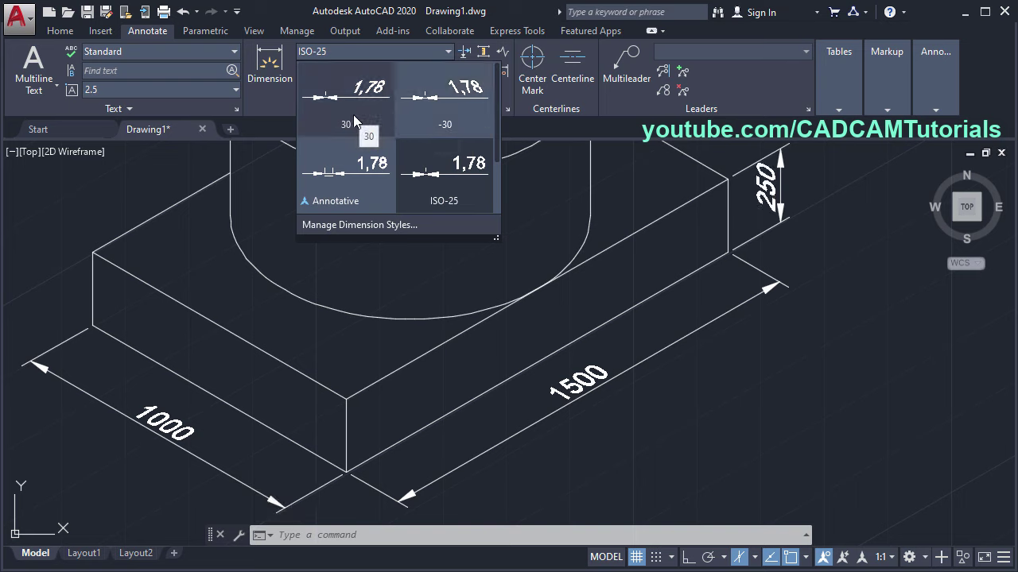
left_click(442, 129)
scroll(488, 168, "down", 2)
key("Escape")
key("Escape")
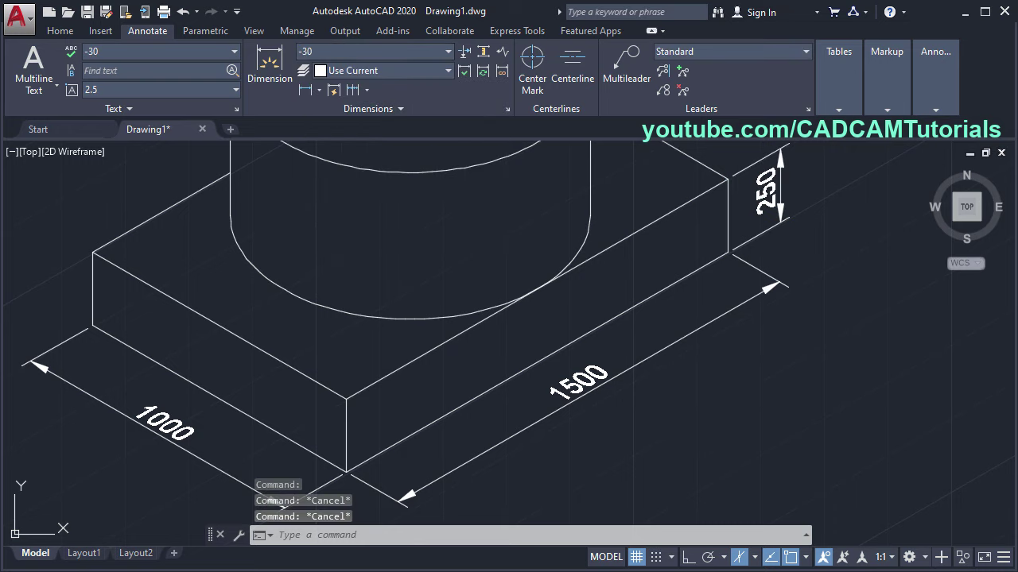
Review the whole isometric drawing and inspect the slanted text of the block's dimensions up close
scroll(692, 391, "down", 1)
middle_click(488, 142)
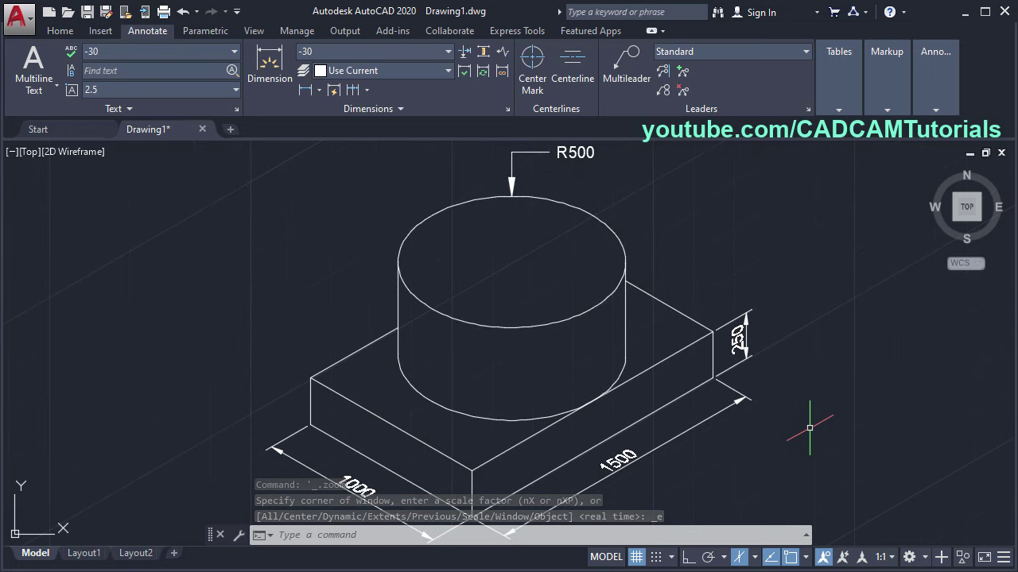
scroll(796, 414, "up", 1)
scroll(442, 456, "up", 4)
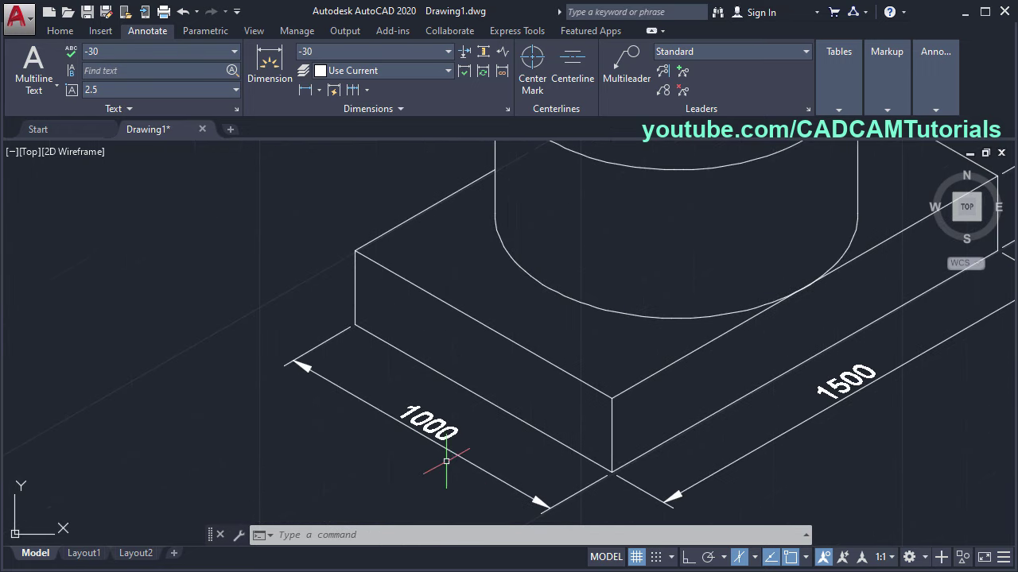
scroll(442, 456, "up", 2)
middle_click(777, 419)
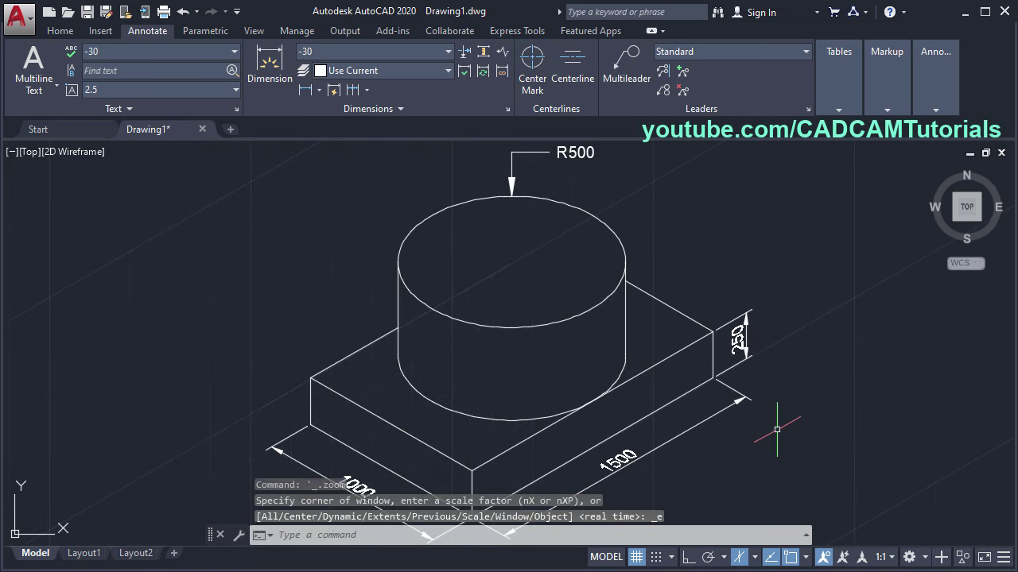